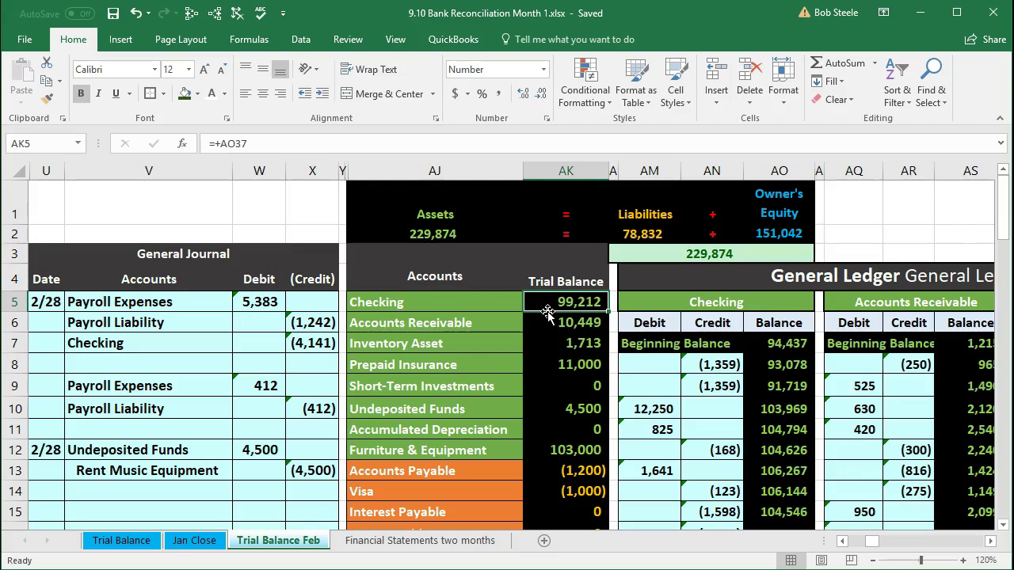
Step: Go from the Checking balance in the Trial Balance Feb sheet across row 5 to the January bank reconciliation area in column EK
left_click_drag(503, 321, 531, 322)
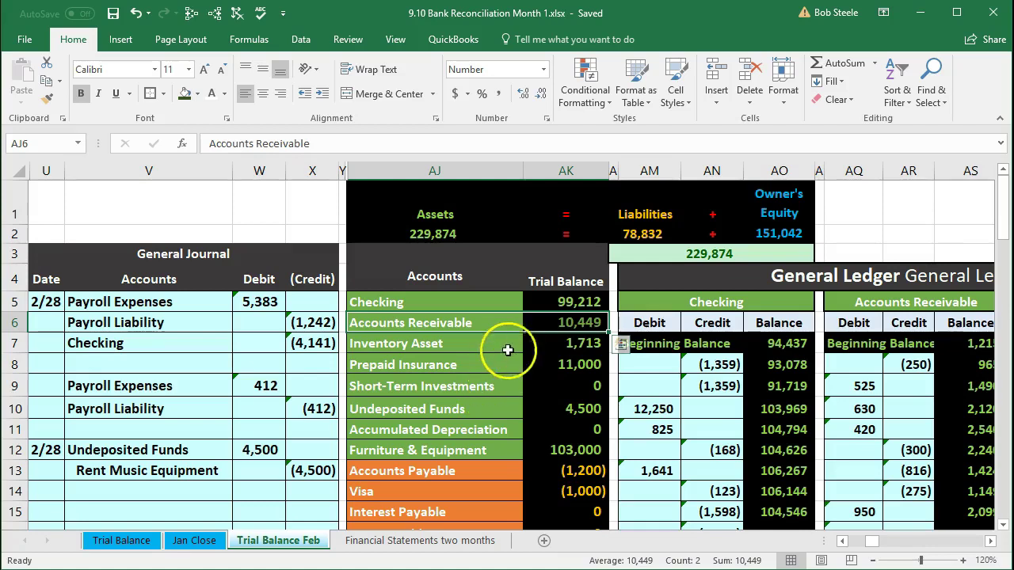
left_click(554, 301)
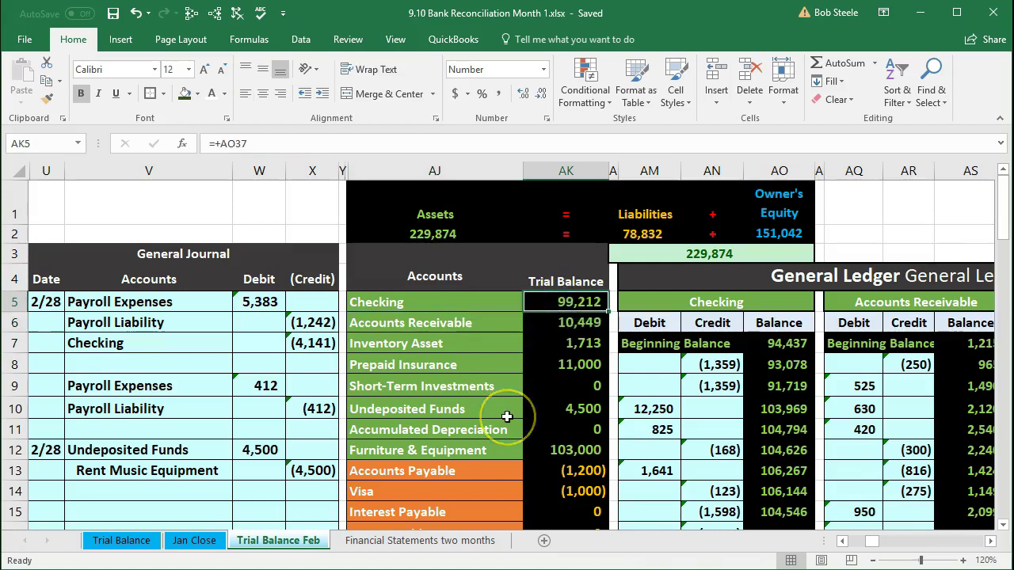
key("Right")
key("Right")
key("Right")
key("Right")
key("Right")
key("Right")
key("Right")
key("Right")
key("Right")
key("Right")
key("Right")
key("Right")
key("Right")
key("Right")
key("Right")
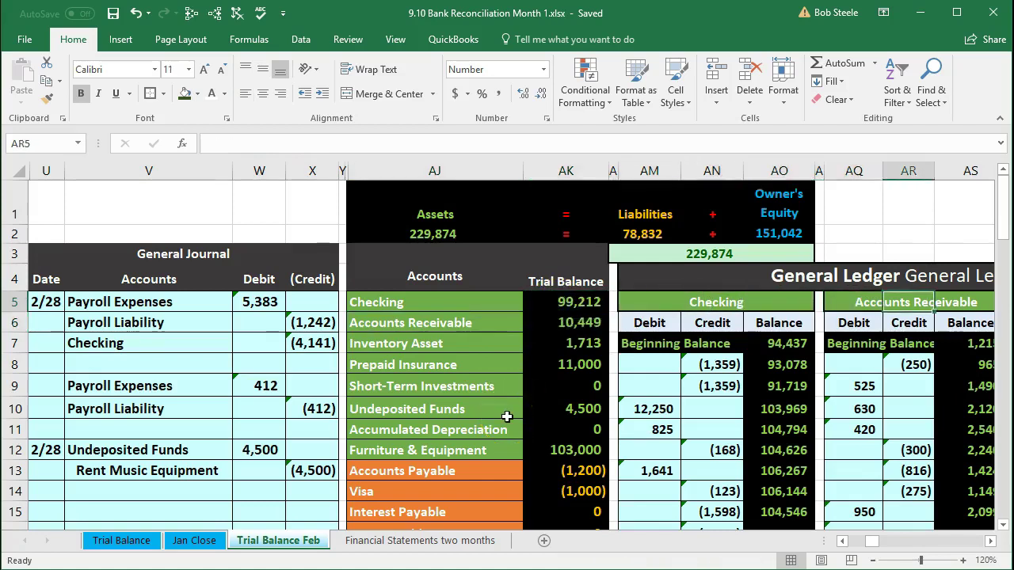
key("Right")
key("Right")
key("Right")
key("Right")
key("Right")
key("Right")
key("Right")
key("Right")
key("Right")
key("Right")
key("Right")
key("Right")
key("Right")
key("Right")
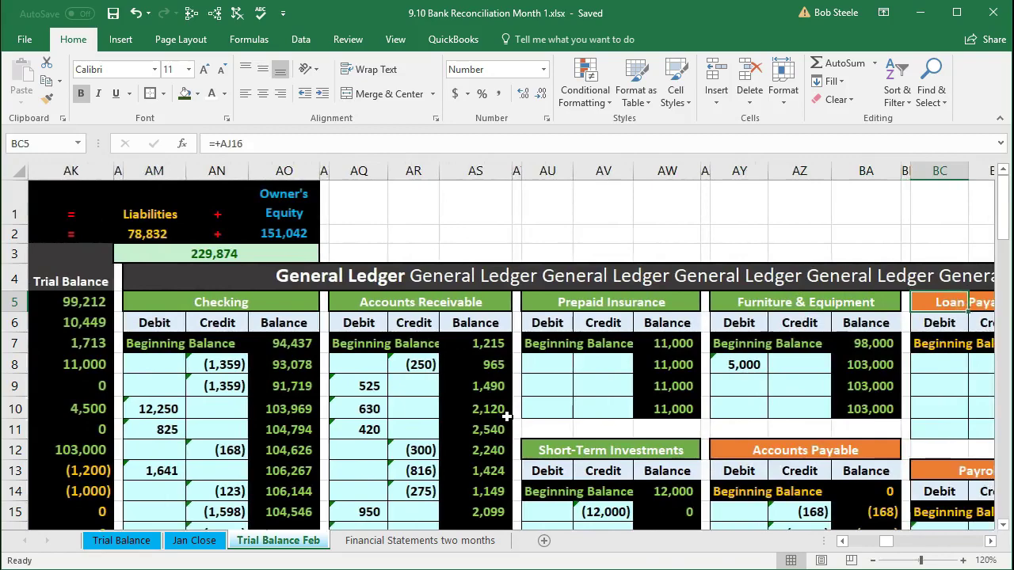
key("Right")
key("Right")
key("Right")
key("Right")
key("Right")
key("Right")
key("Right")
key("Right")
key("Right")
key("Right")
key("Right")
key("Right")
key("Right")
key("Right")
key("Right")
key("Right")
key("Right")
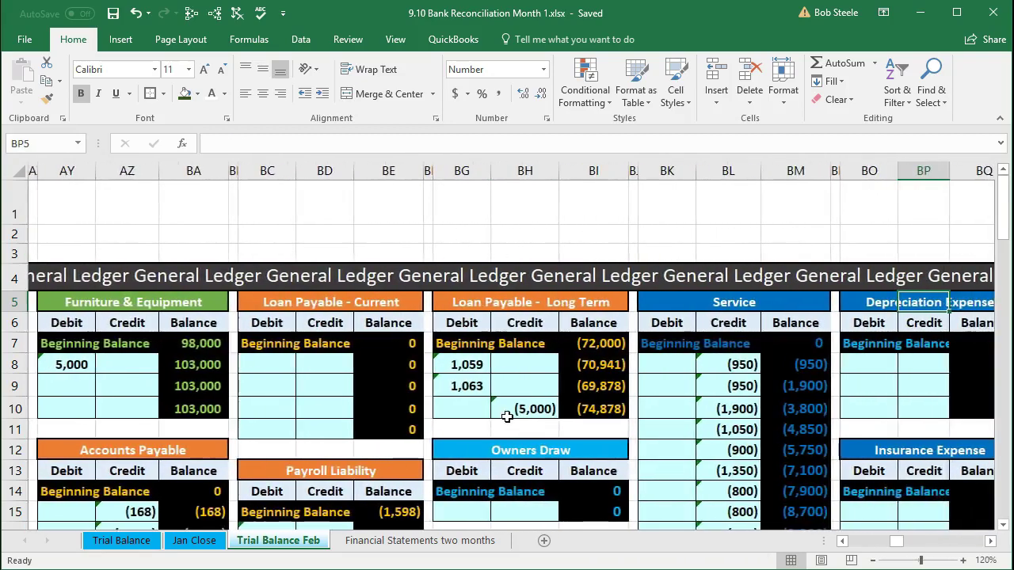
key("Right")
key("Right")
key("Right")
key("Right")
key("Right")
key("Right")
key("Right")
key("Right")
key("Right")
key("Right")
key("Right")
key("Right")
key("Right")
key("Right")
key("Right")
key("Right")
key("Right")
key("Right")
key("Right")
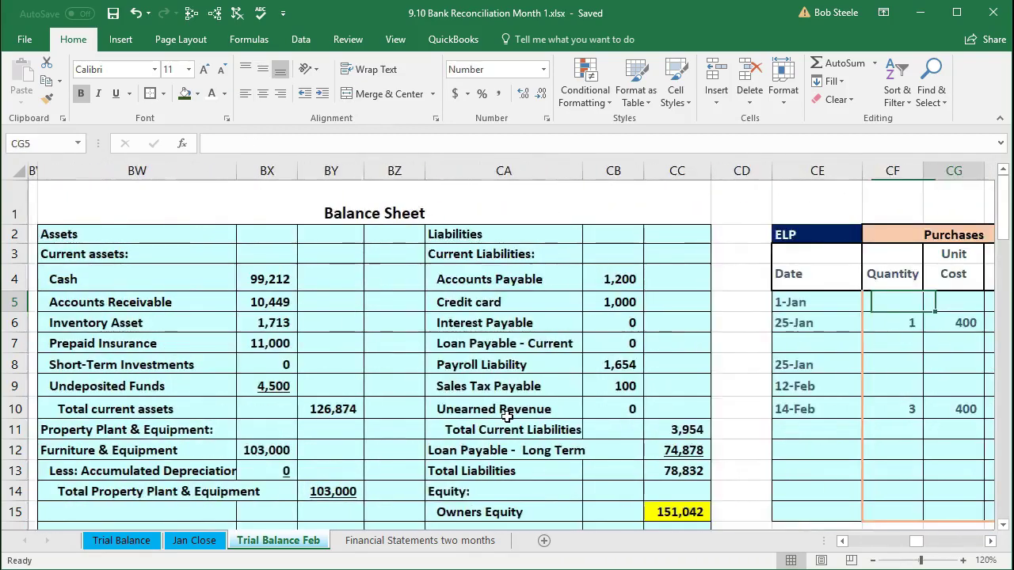
key("Right")
key("Right")
key("Right")
key("Right")
key("Right")
key("Right")
key("Right")
key("Right")
key("Right")
key("Right")
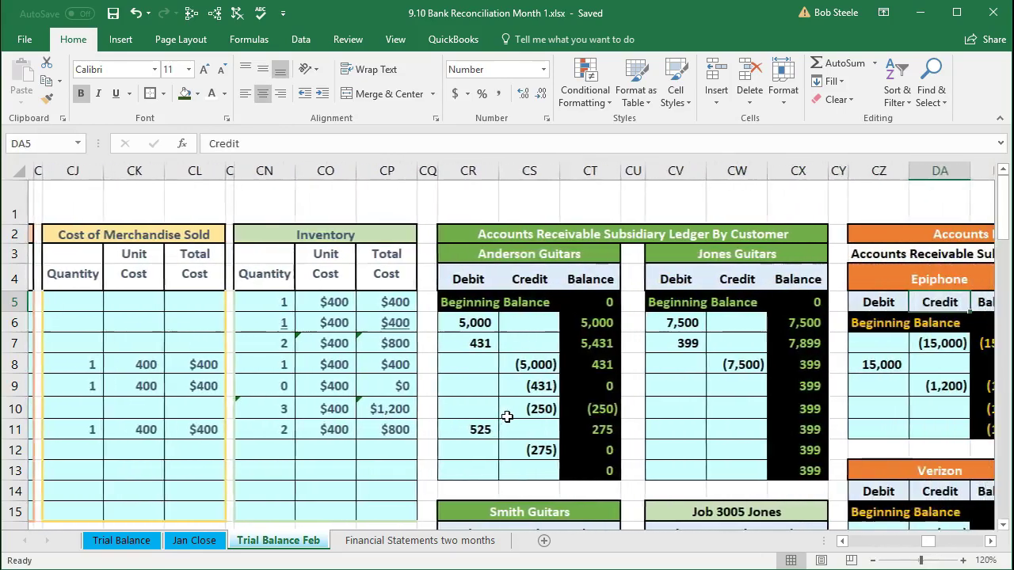
key("Right")
key("Right")
key("Right")
key("Right")
key("Right")
key("Right")
key("Right")
key("Right")
key("Right")
key("Right")
key("Right")
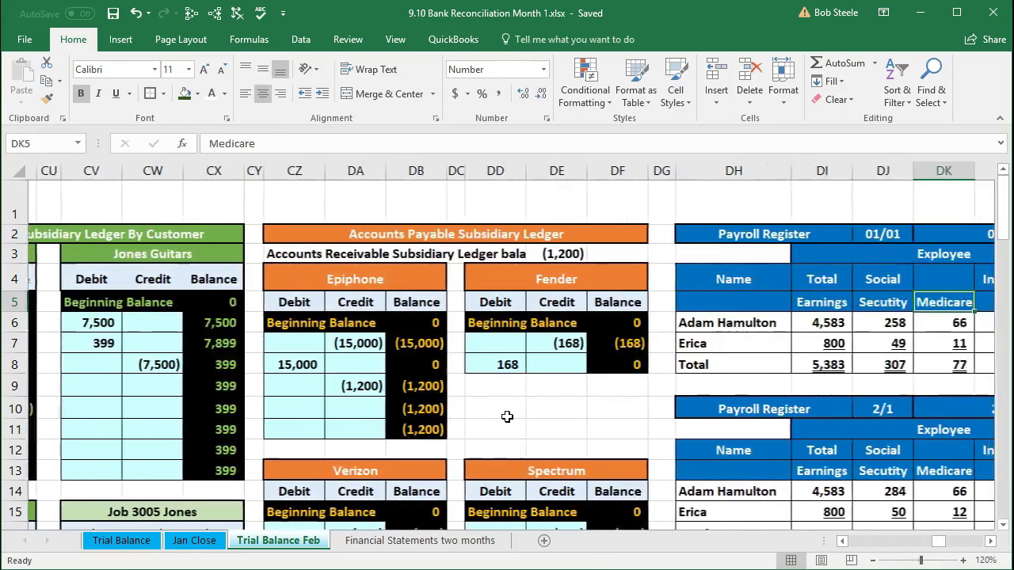
key("Right")
key("Right")
key("Right")
key("Right")
key("Right")
key("Right")
key("Right")
key("Right")
key("Right")
key("Right")
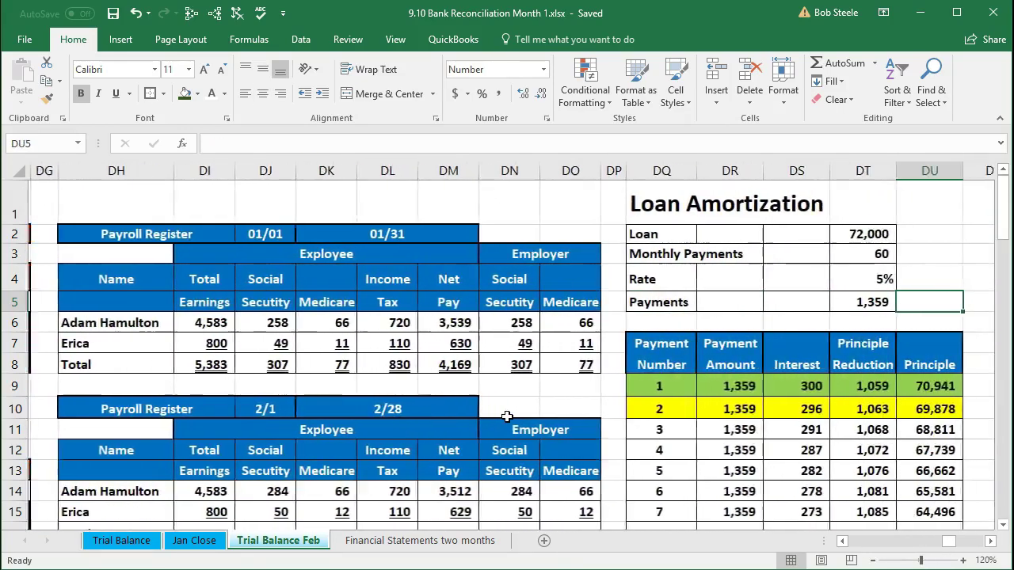
key("Right")
key("Right")
key("Right")
key("Right")
key("Right")
key("Right")
key("Right")
key("Right")
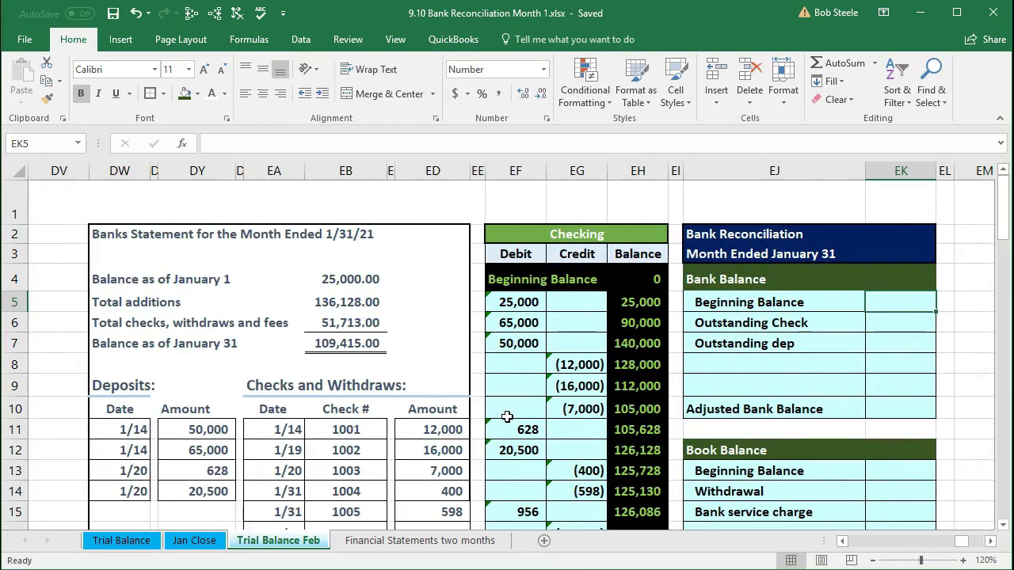
Step: Look over the columns DW to EK holding the January bank statement, the Checking ledger and the bank reconciliation
left_click(119, 171)
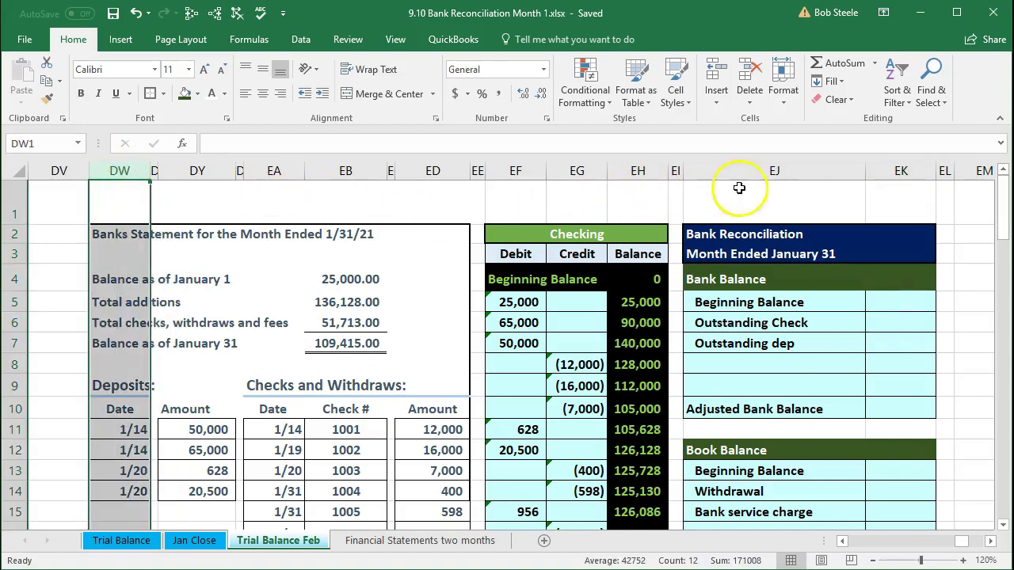
left_click(902, 171)
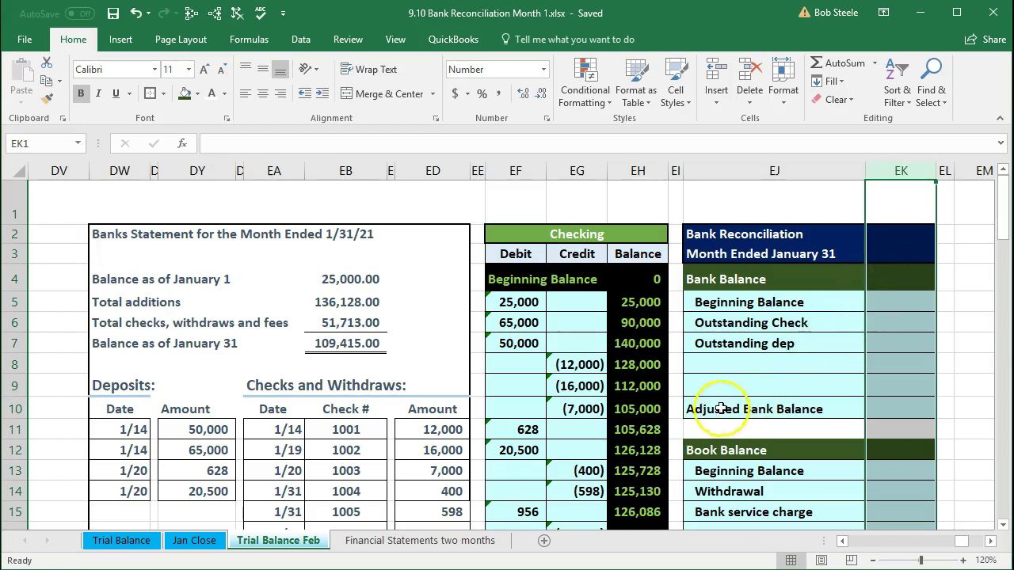
left_click_drag(95, 236, 418, 252)
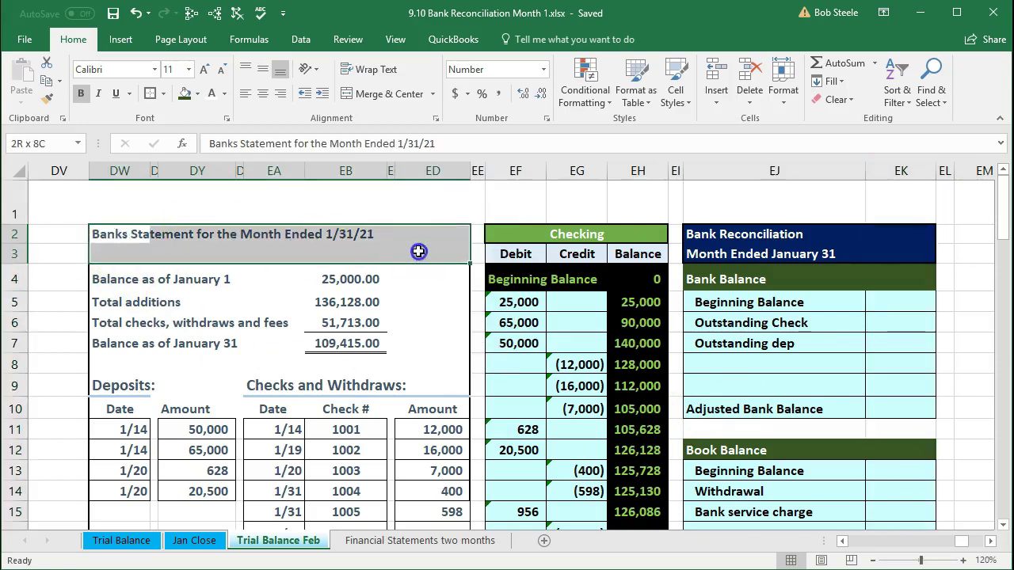
left_click(501, 236)
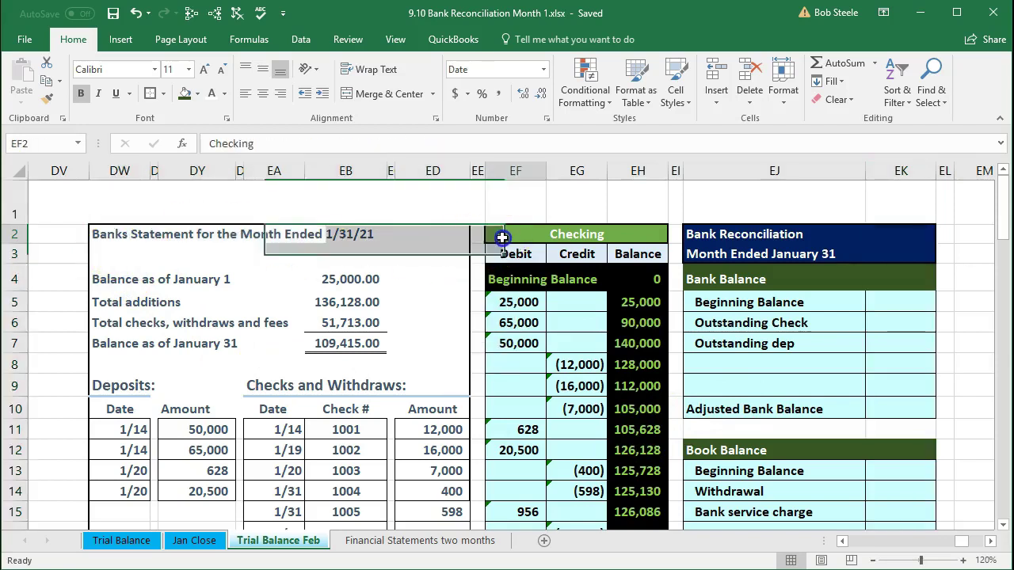
Step: Review the bank statement summary from the January 1 balance through additions and withdrawals to the January 31 balance
left_click(103, 236)
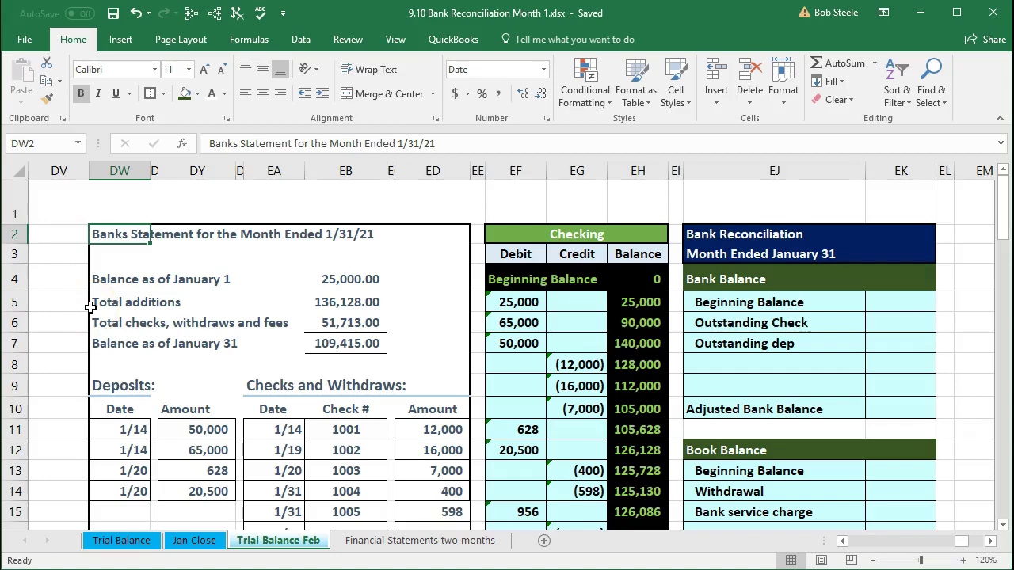
left_click(337, 279)
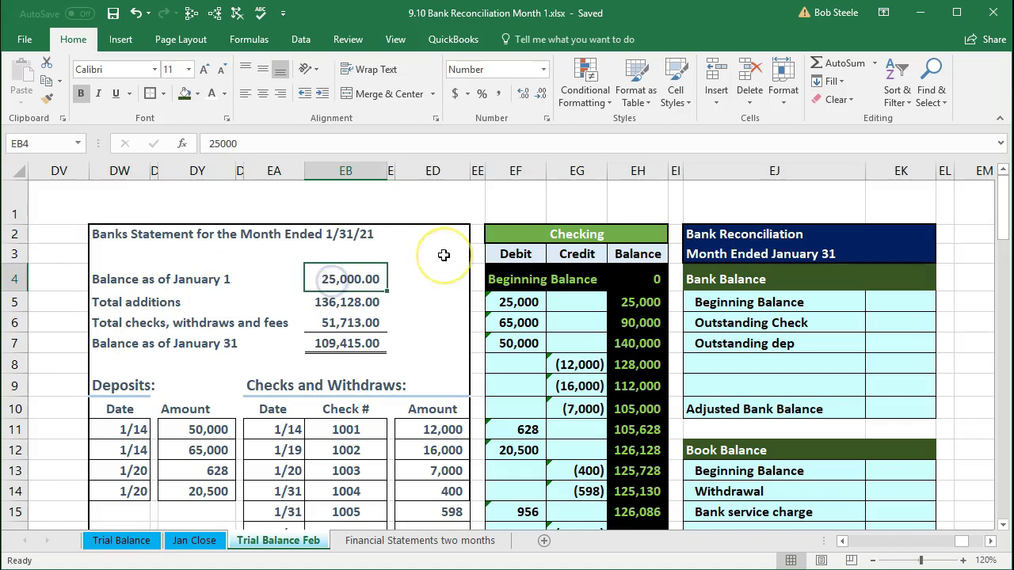
key("Down")
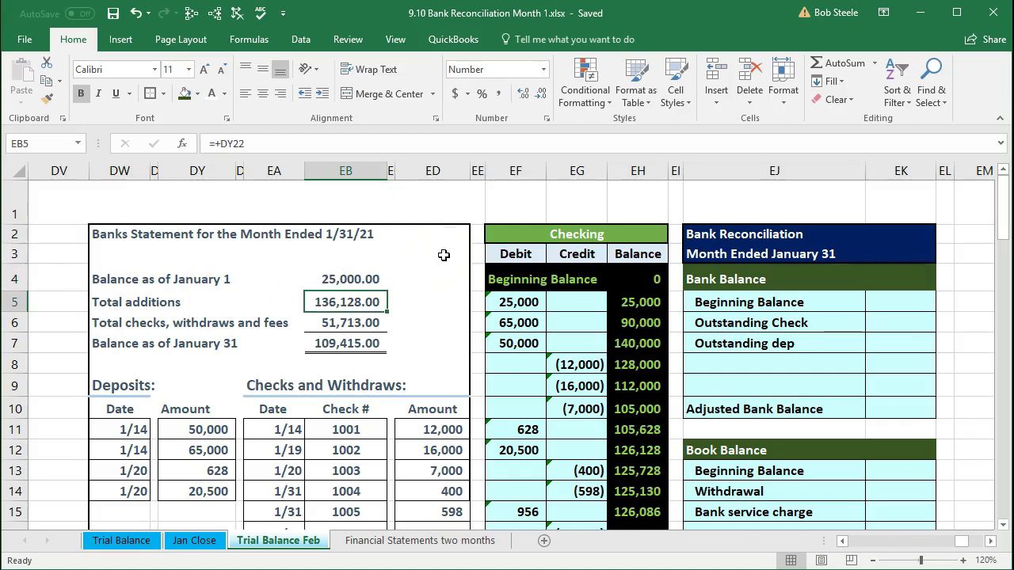
key("Down")
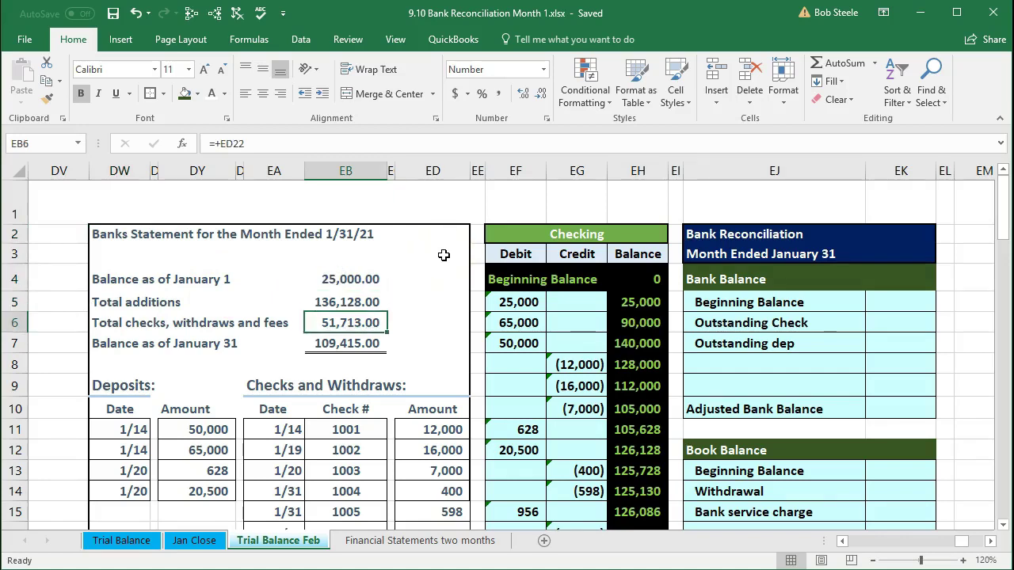
key("Down")
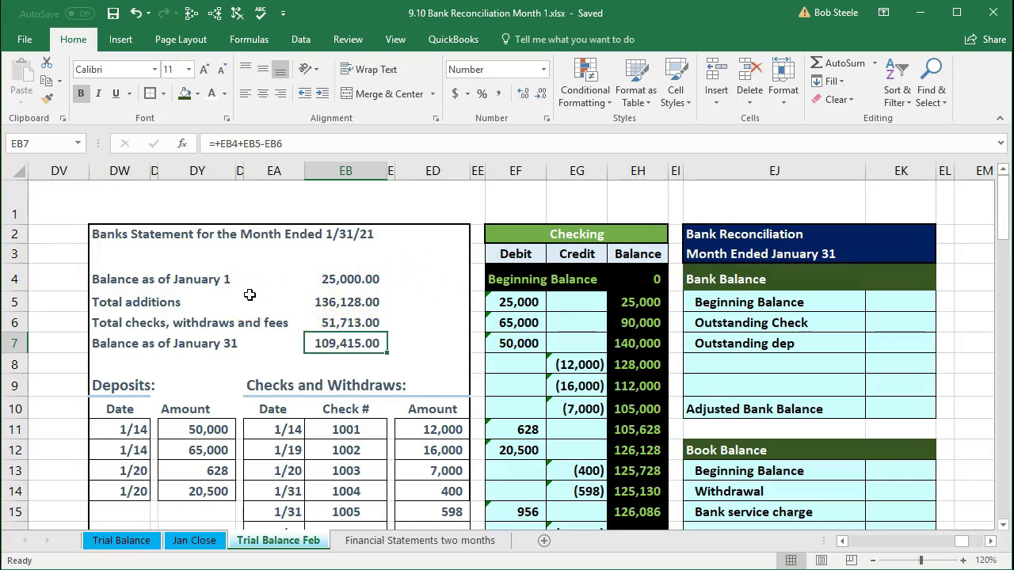
Step: Read through the dates and amounts in the bank statement's Deposits list
scroll(250, 295, "down", 1)
left_click(134, 346)
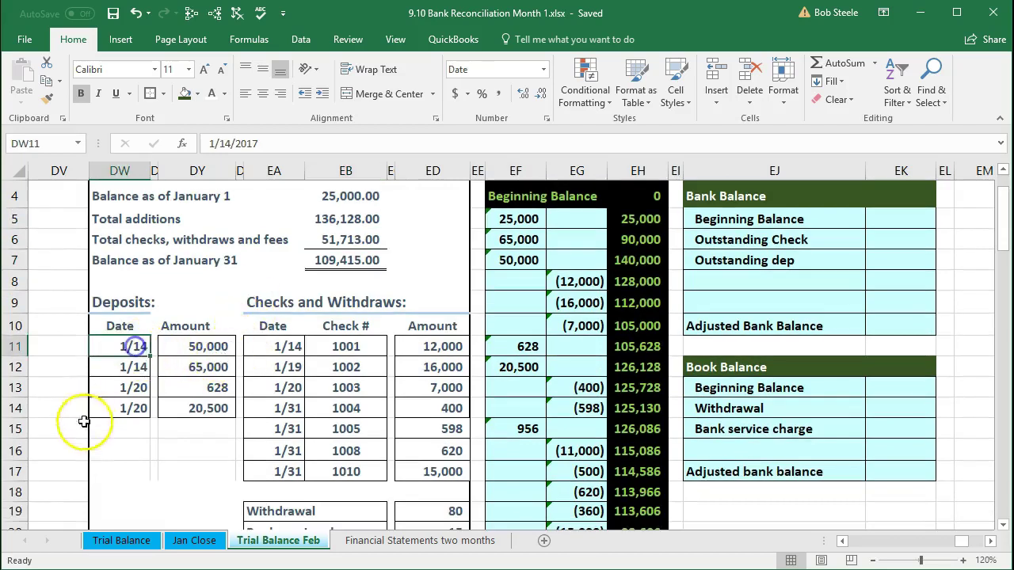
key("Right")
key("Down")
key("Right")
key("Down")
key("Down")
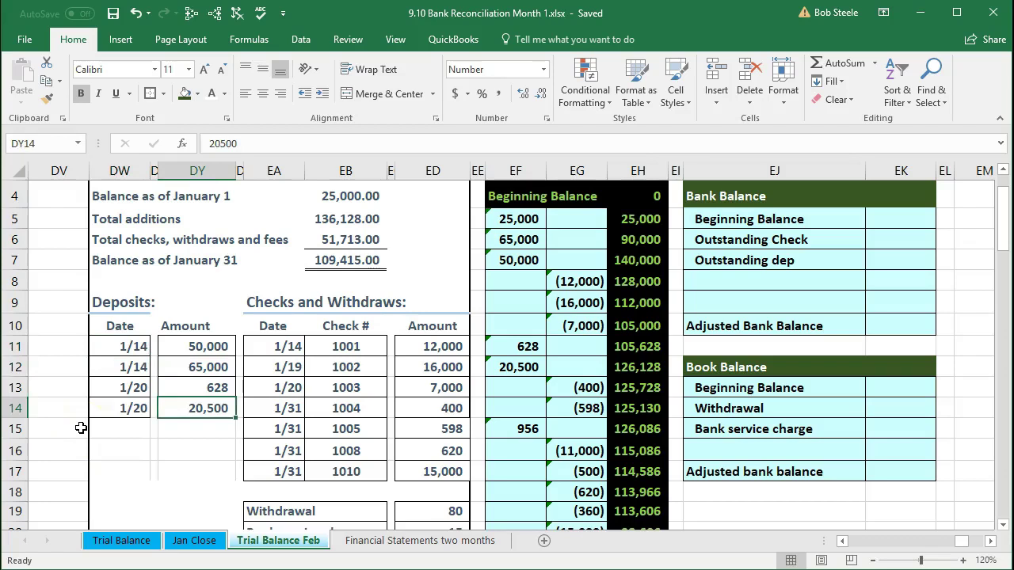
Step: Read through the Checks and Withdraws list for checks 1001 to 1010, including the withdrawal and bank service charges
key("Right")
key("Right")
key("Up")
key("Up")
key("Up")
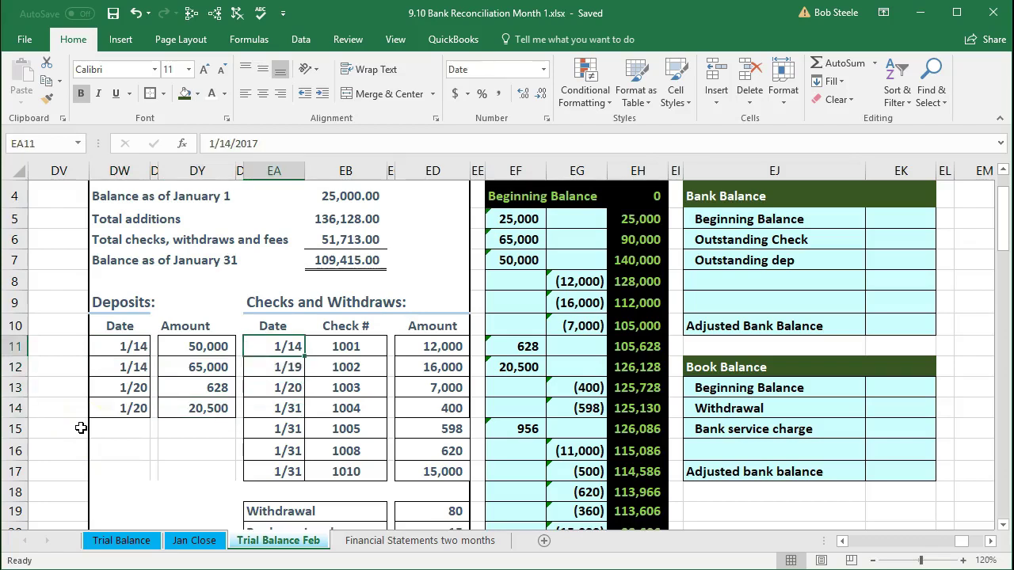
key("Right")
key("Right")
key("Right")
key("Down")
key("Down")
key("Down")
key("Down")
key("Down")
key("Down")
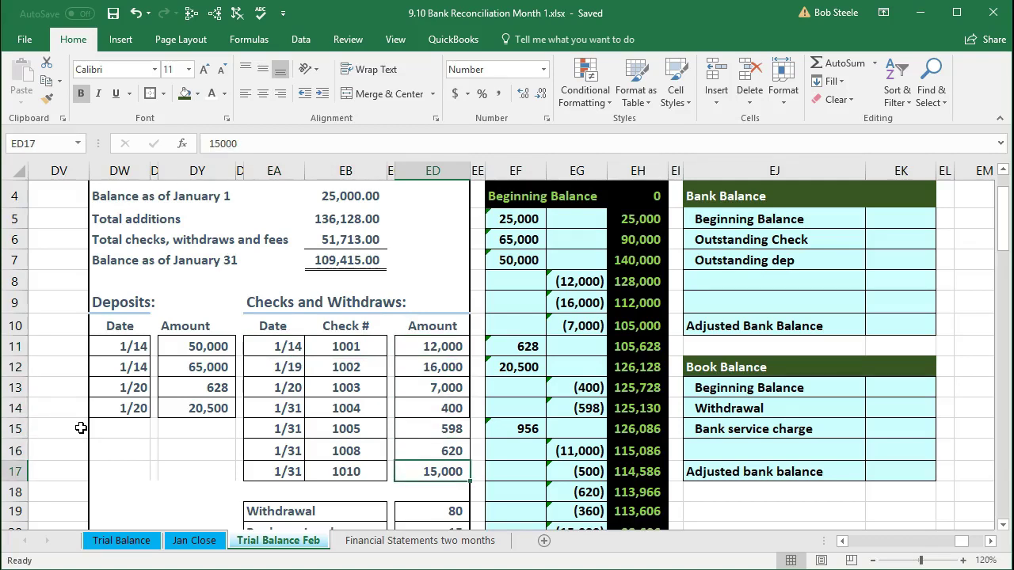
scroll(81, 428, "down", 1)
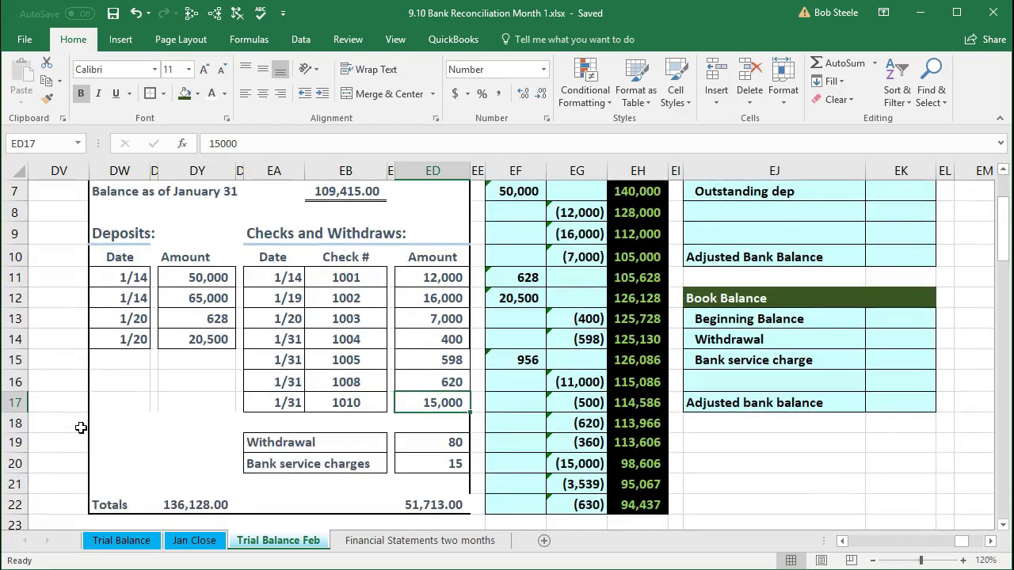
left_click(404, 444)
key("Down")
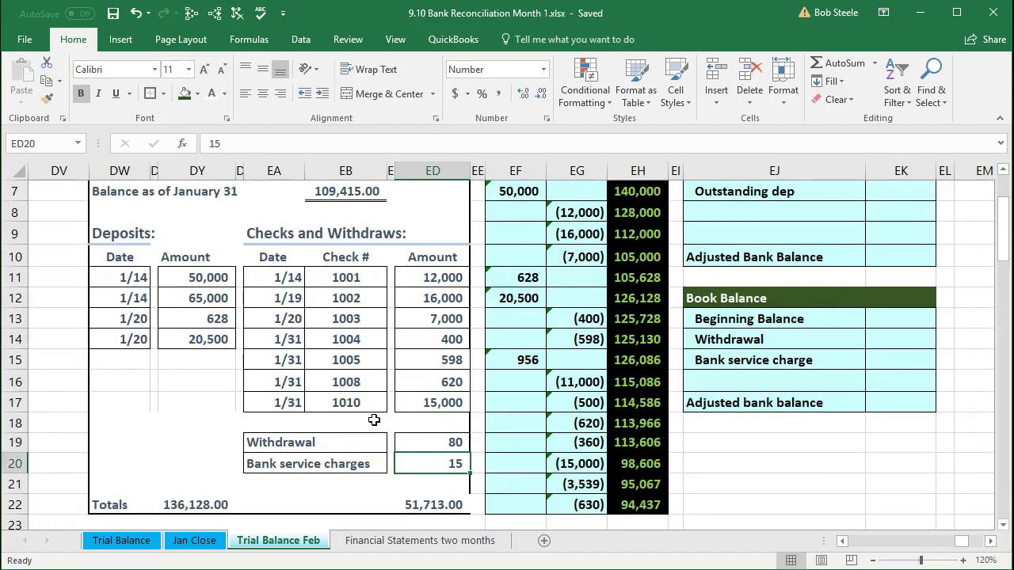
Step: Check the statement's withdrawal and deposit totals in row 22 against the total additions and total checks lines in the summary
left_click(418, 504)
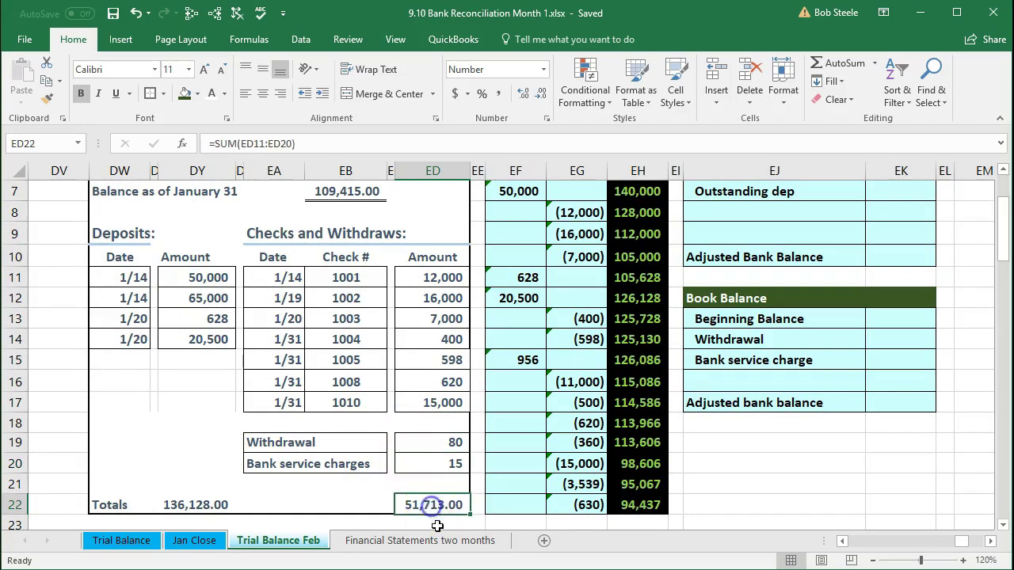
scroll(376, 508, "down", 1)
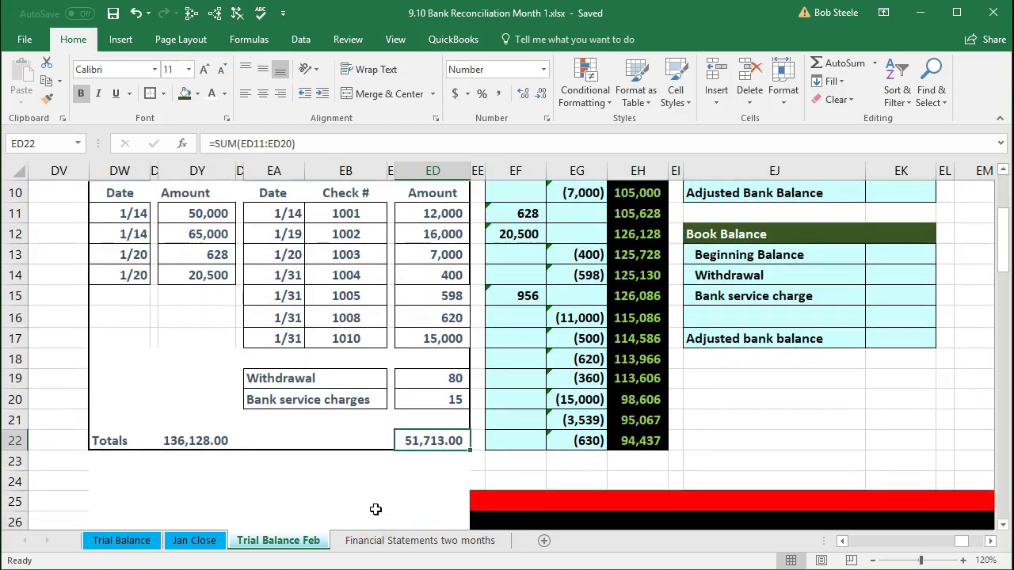
left_click(209, 442)
scroll(277, 473, "up", 1)
scroll(280, 474, "up", 1)
left_click(325, 221)
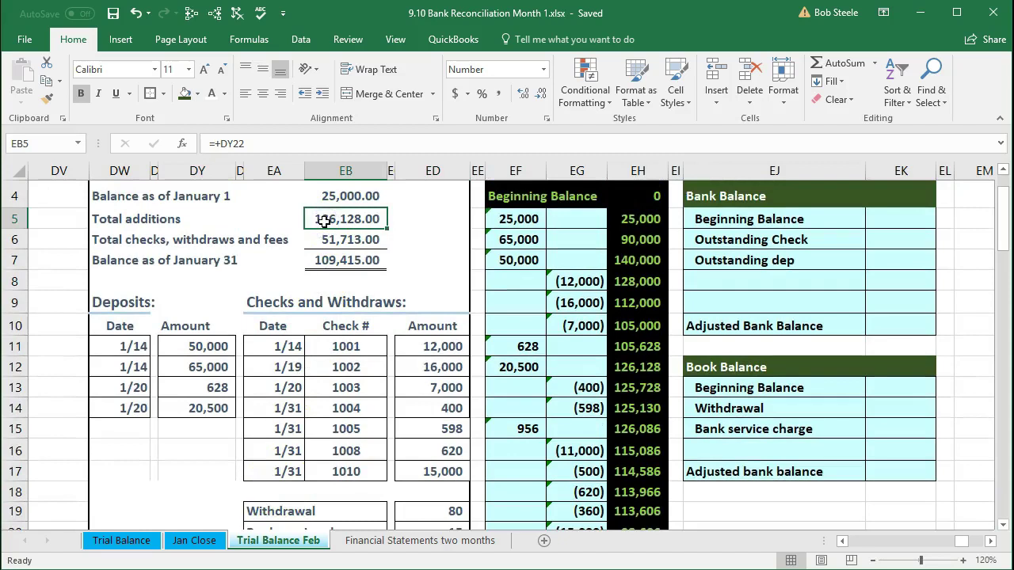
key("Down")
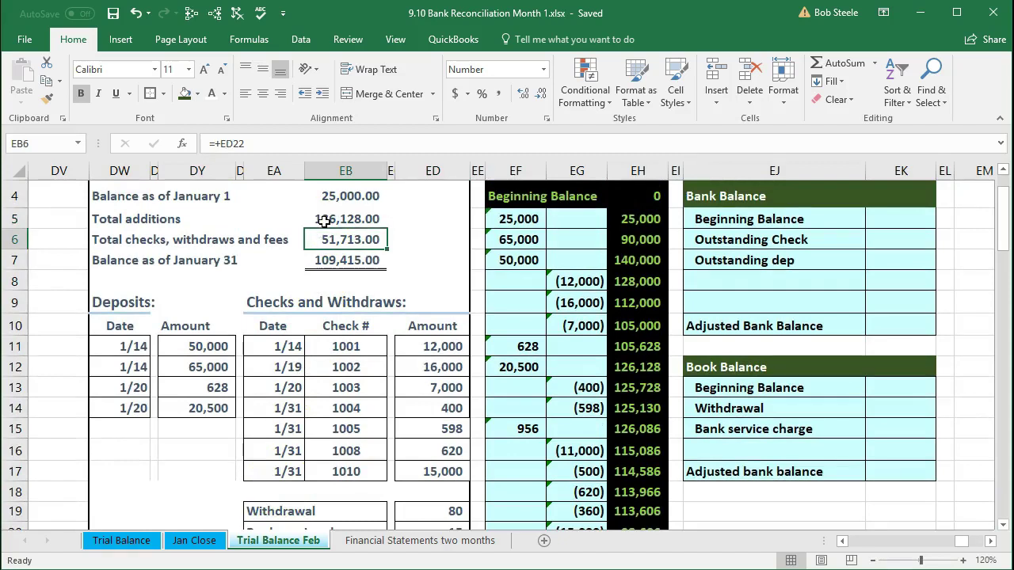
Step: Examine the individual deposit amounts and the amounts of checks 1001 and 1002 on the bank statement
left_click(276, 386)
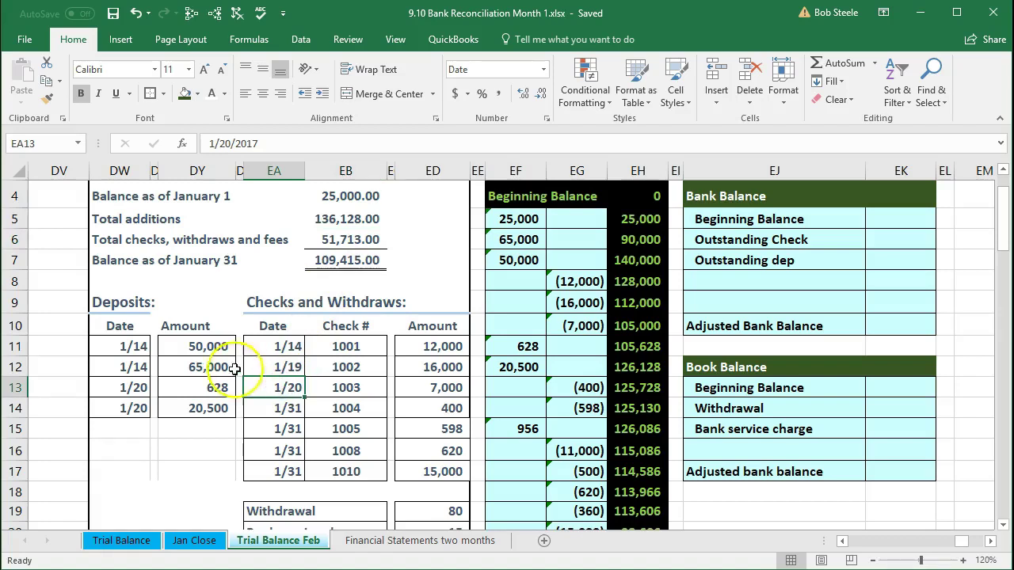
left_click(210, 347)
left_click(212, 367)
left_click(213, 387)
left_click(212, 408)
left_click(428, 347)
left_click(426, 366)
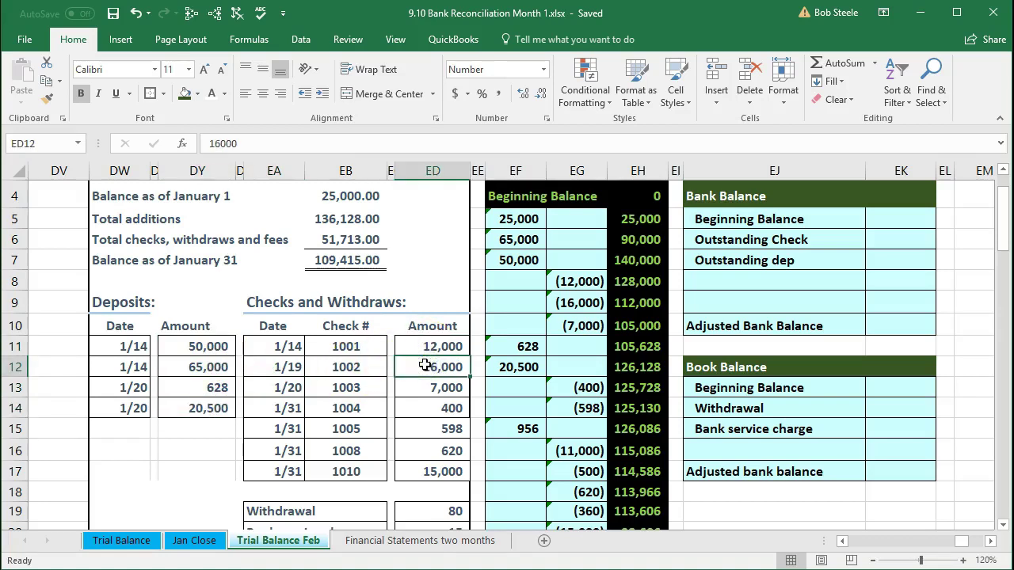
left_click(424, 366)
Step: Trace the Checking ledger beside the bank statement back to the Checking account's general ledger in the Trial Balance sheet
scroll(424, 369, "up", 1)
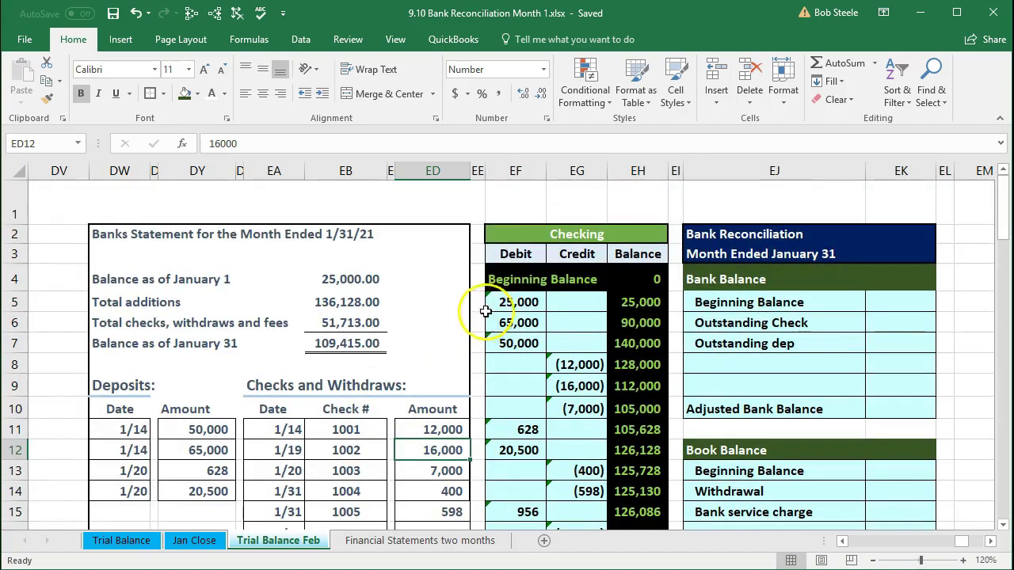
left_click(509, 234)
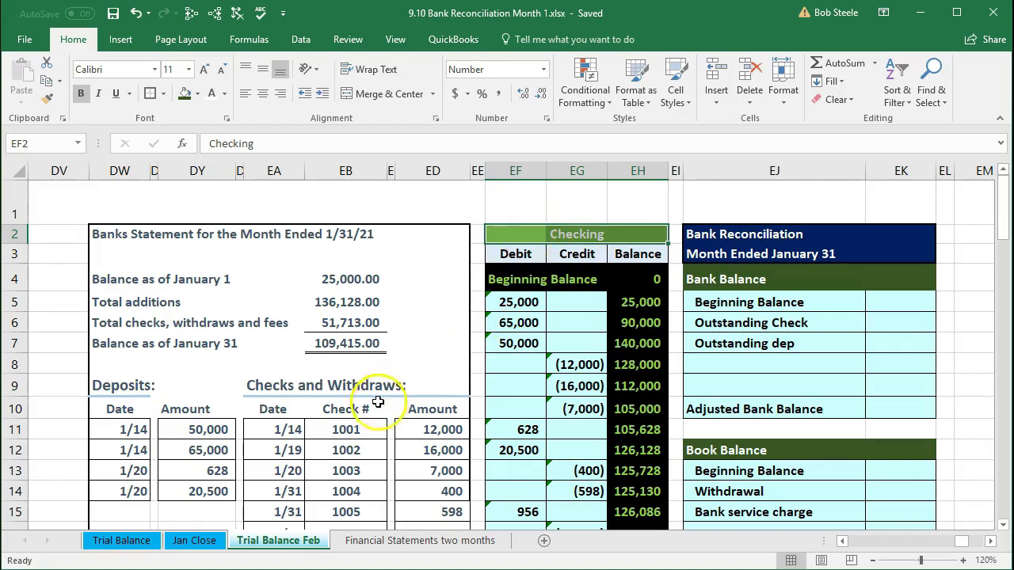
left_click(117, 545)
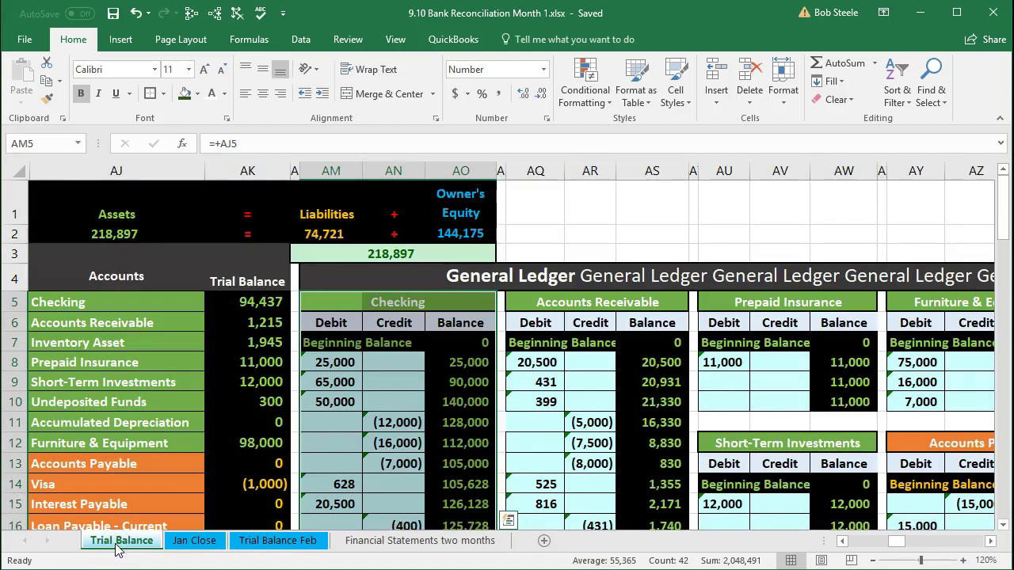
left_click(310, 457)
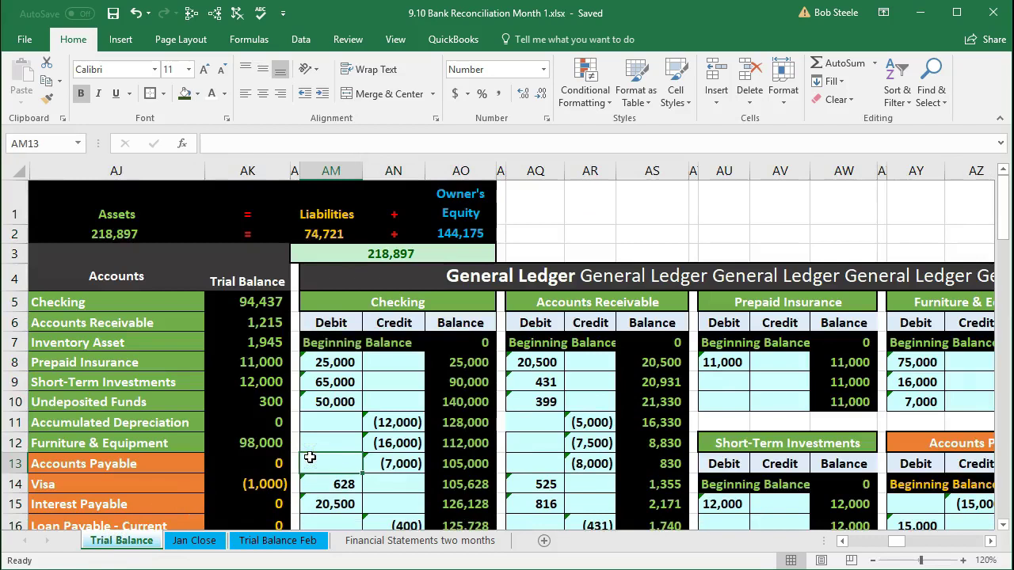
Step: Trace the precedents of the Checking balance in AK5 down to the end of its general ledger account
left_click(272, 302)
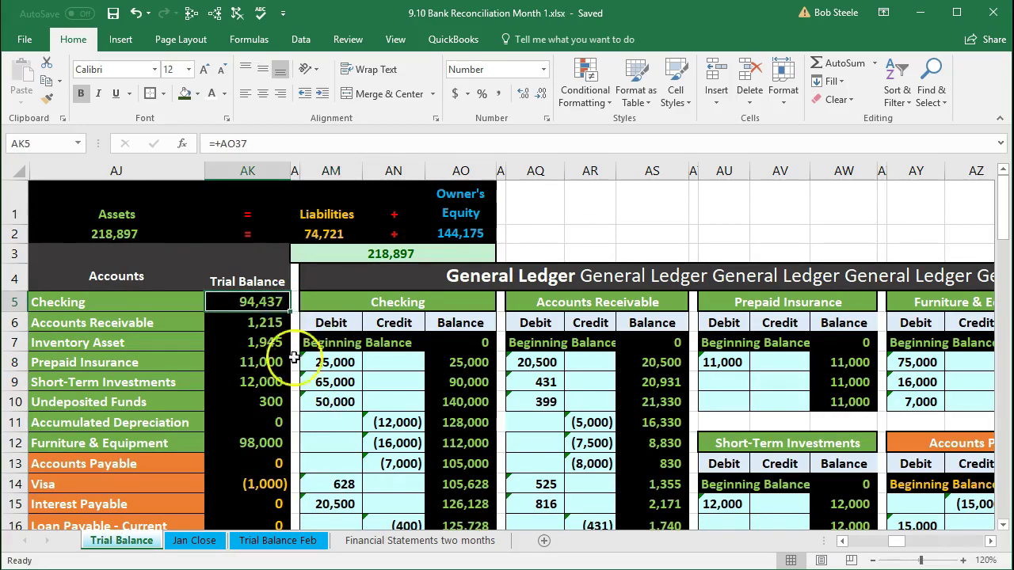
left_click(333, 363)
scroll(331, 368, "down", 1)
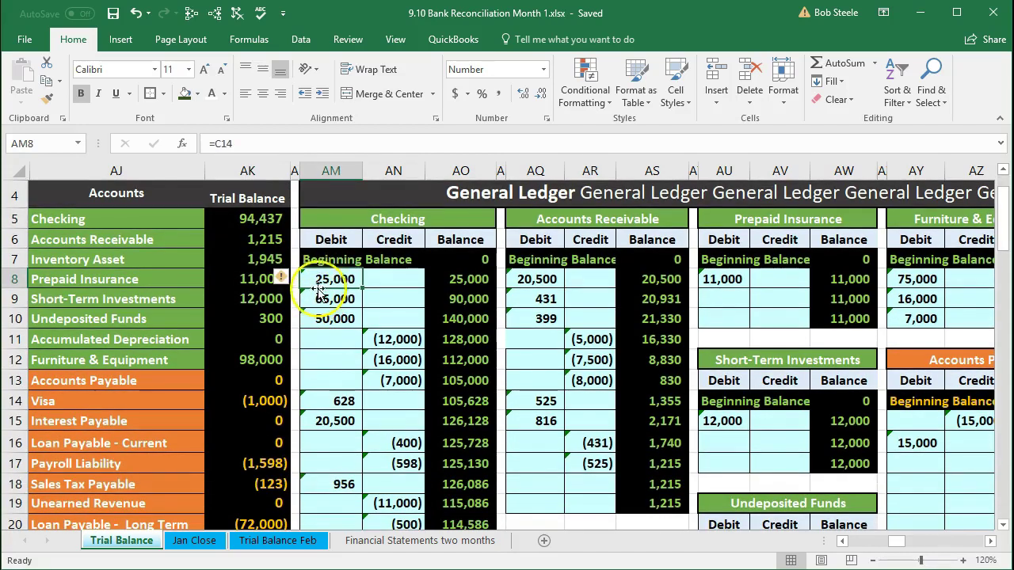
left_click(267, 220)
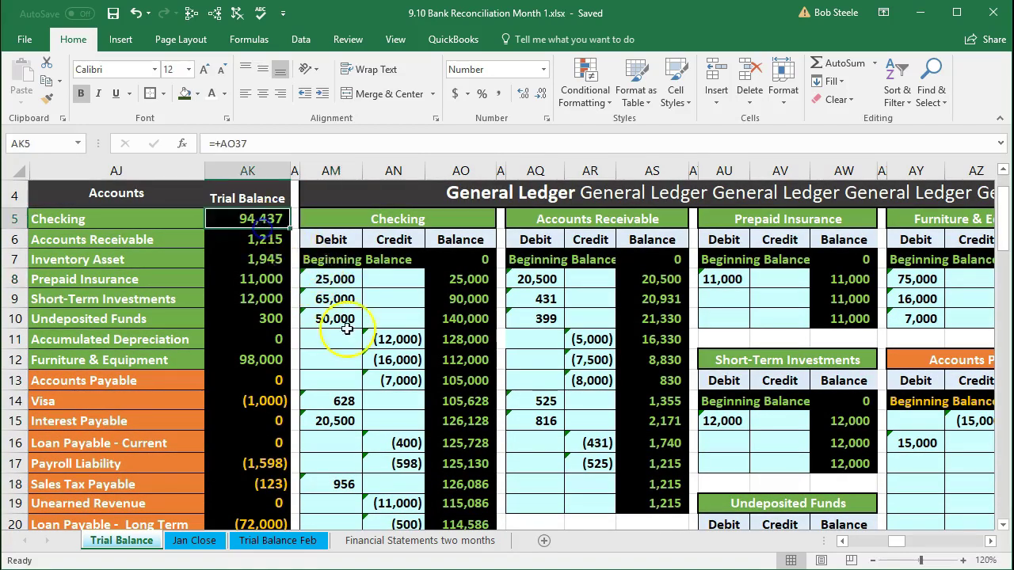
left_click(224, 14)
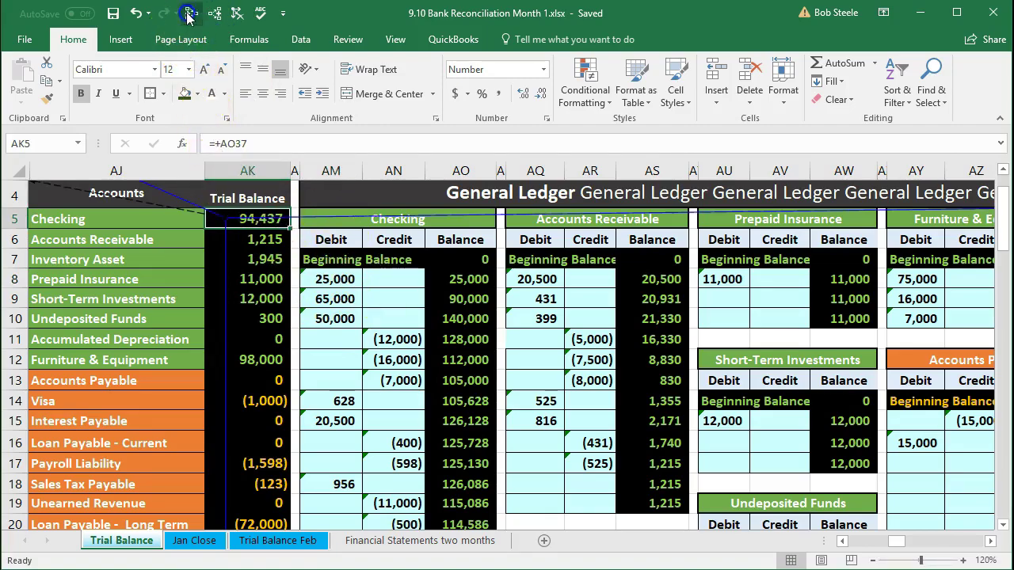
scroll(341, 269, "down", 4)
scroll(463, 465, "down", 2)
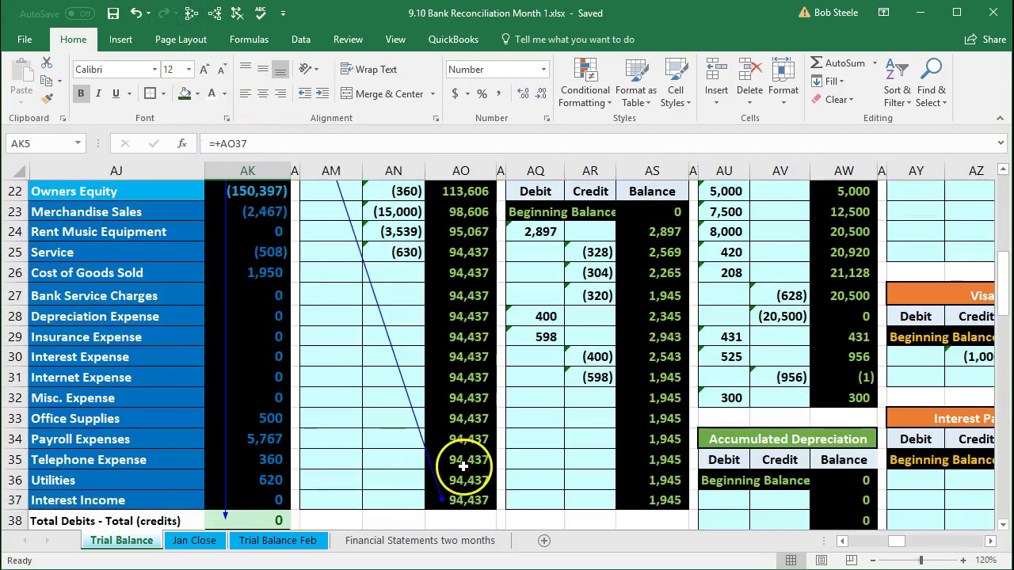
Step: Compare the first three Checking debits in the general ledger with the linked debits beside the bank statement in Trial Balance Feb
scroll(464, 463, "up", 4)
scroll(464, 460, "up", 1)
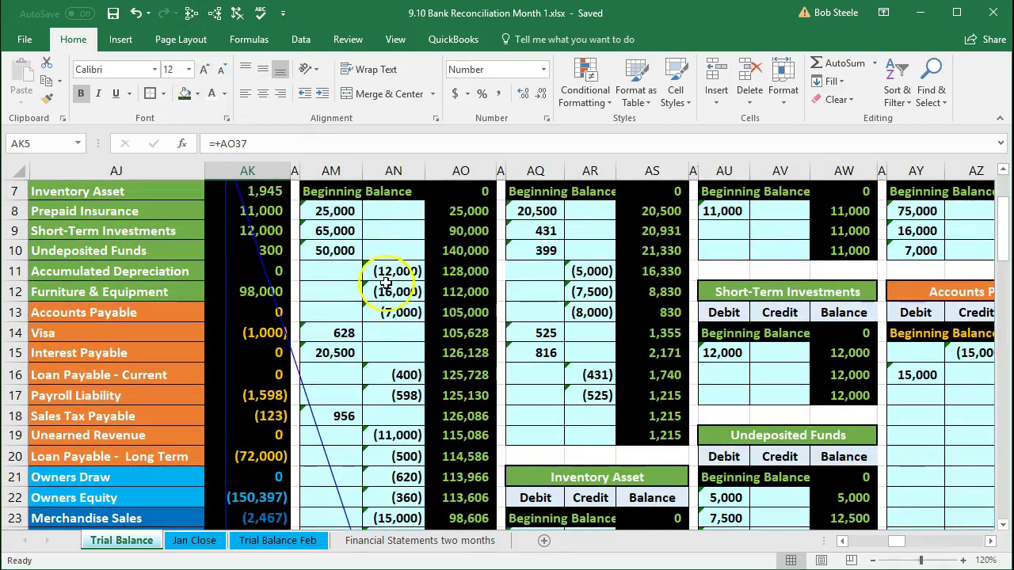
left_click_drag(319, 209, 370, 255)
scroll(365, 330, "up", 1)
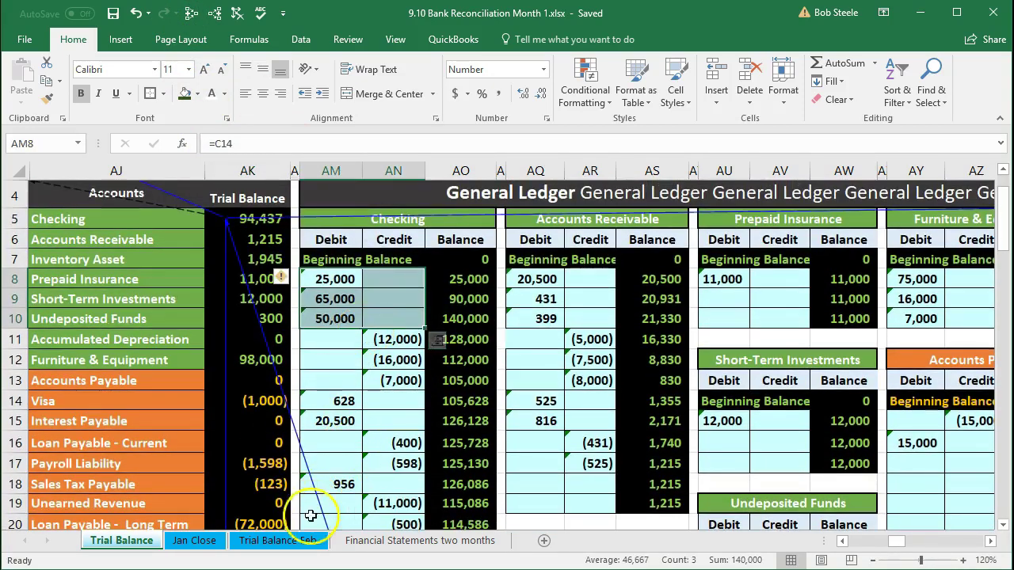
left_click(280, 544)
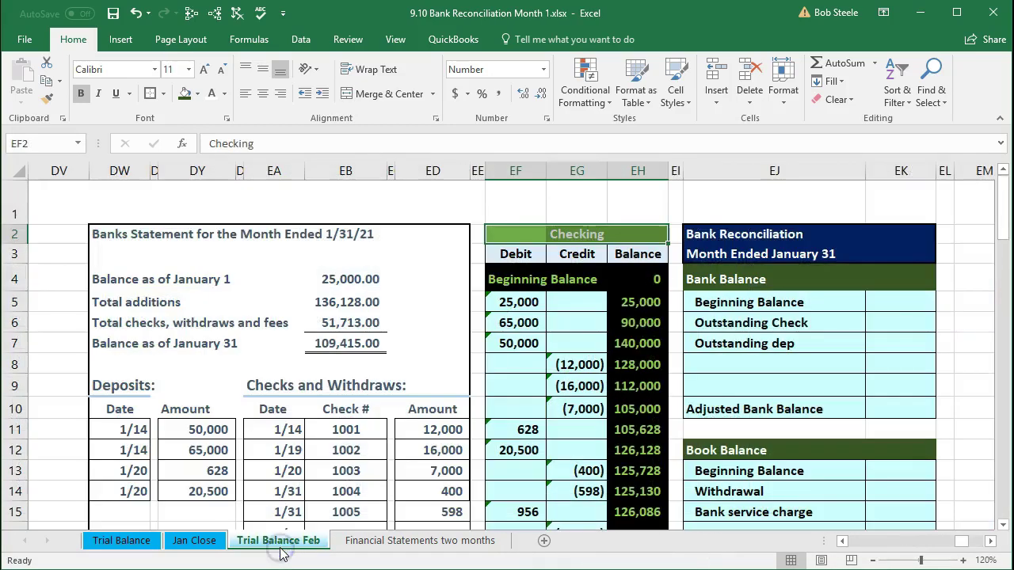
left_click(536, 321)
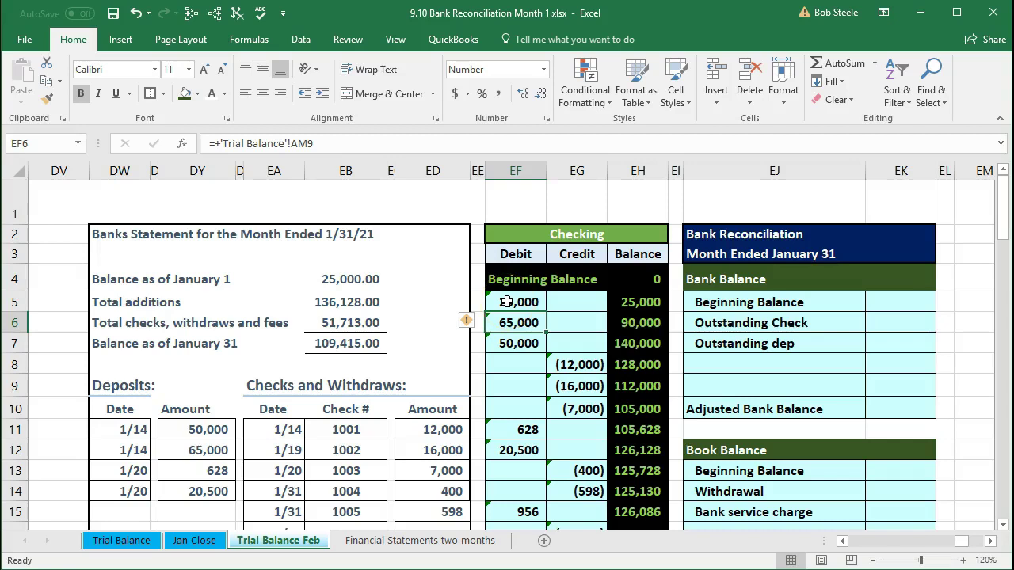
left_click(507, 301)
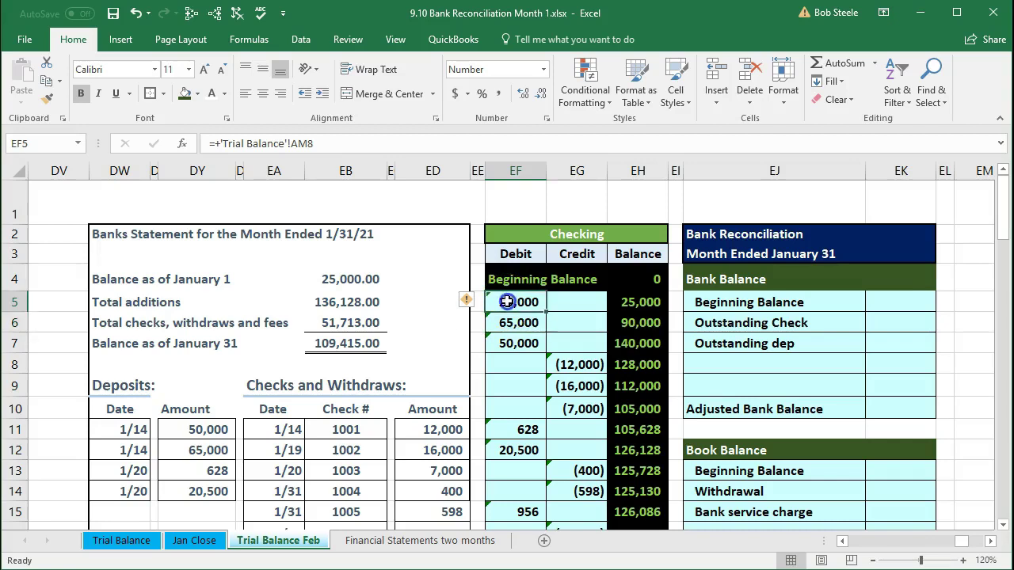
left_click(358, 430)
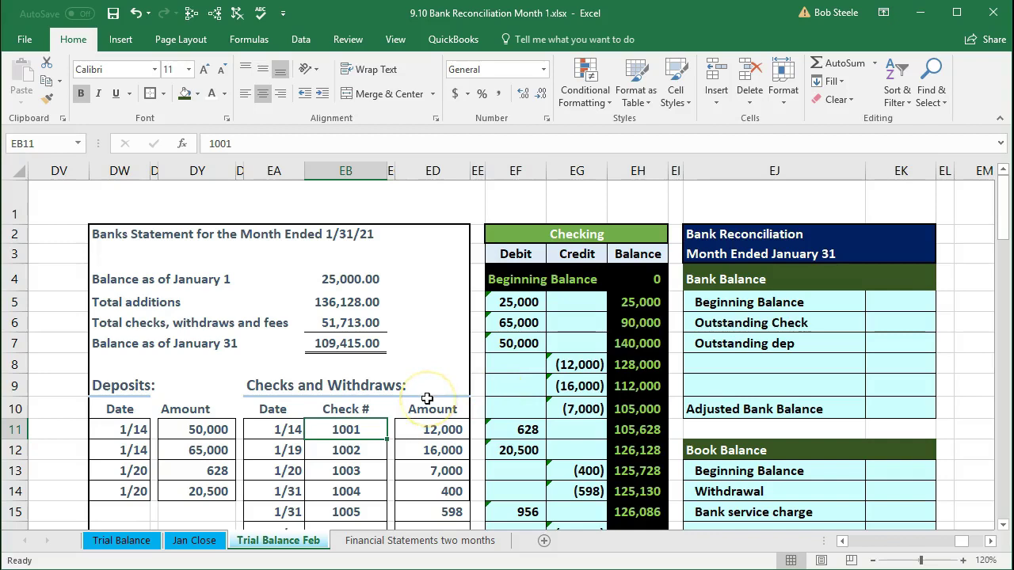
scroll(427, 398, "down", 1)
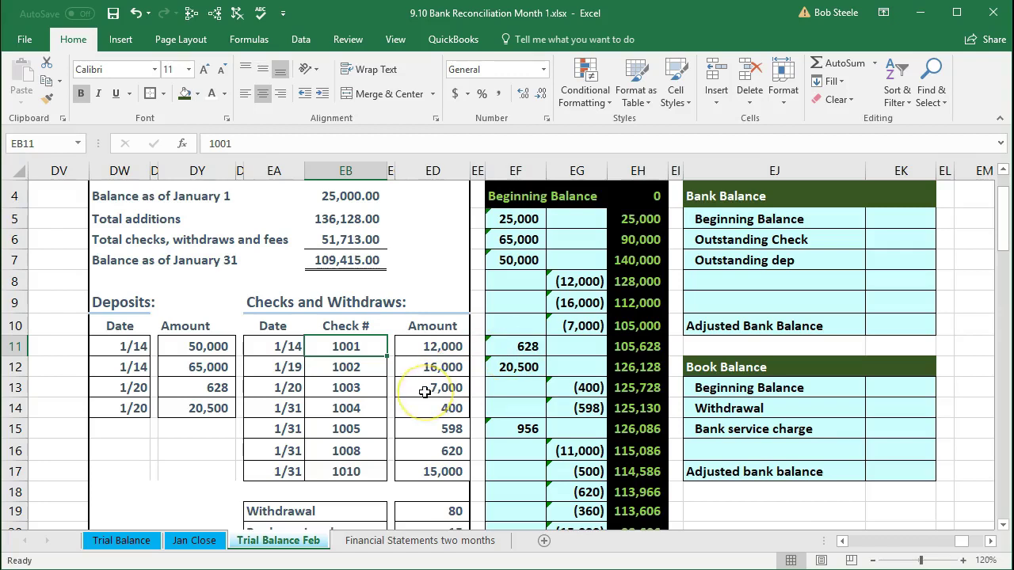
Step: Match the 50,000 deposit on the bank statement to the Checking ledger debit and fill both cells light green
left_click(220, 348)
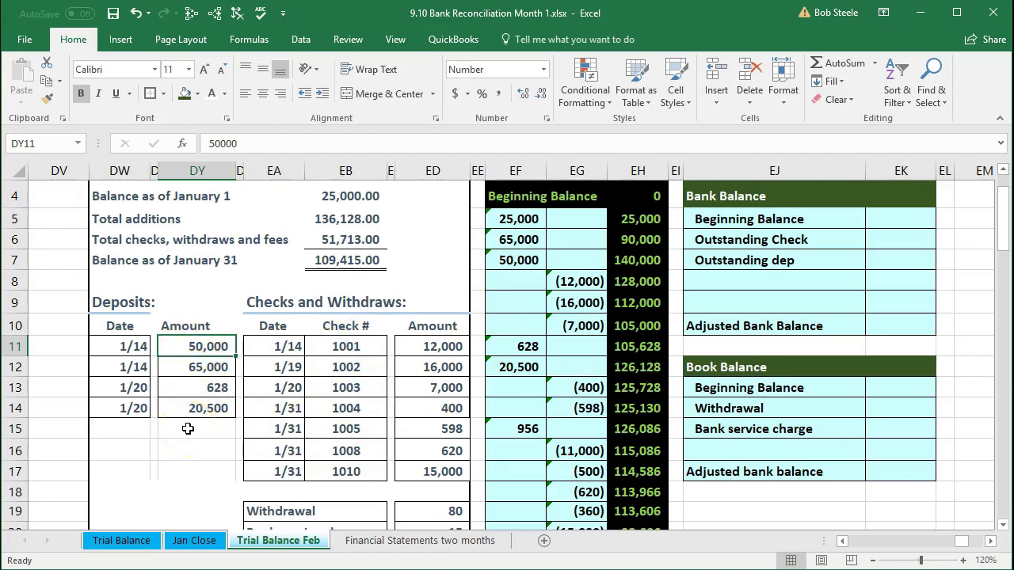
left_click(506, 263)
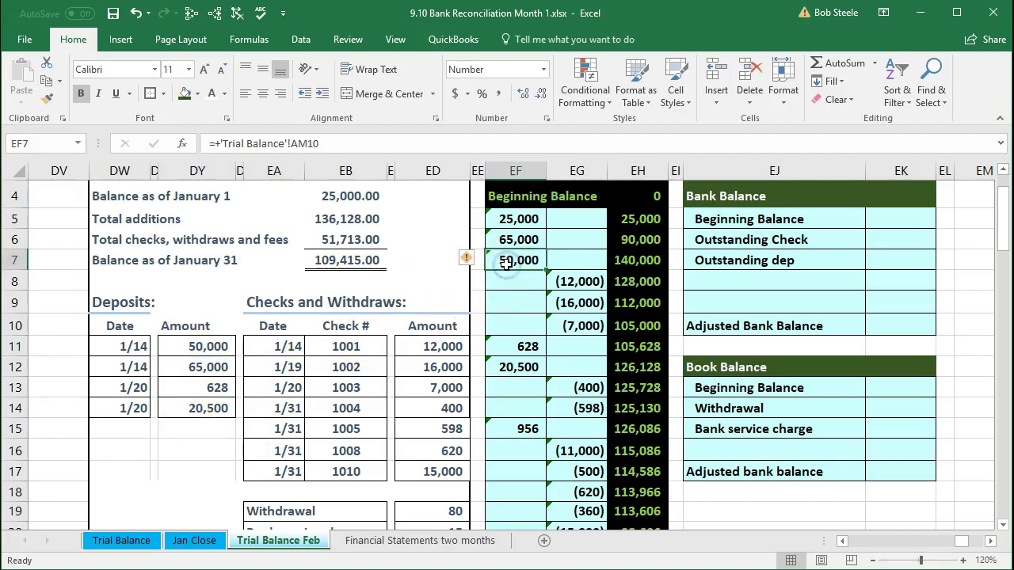
left_click(211, 350)
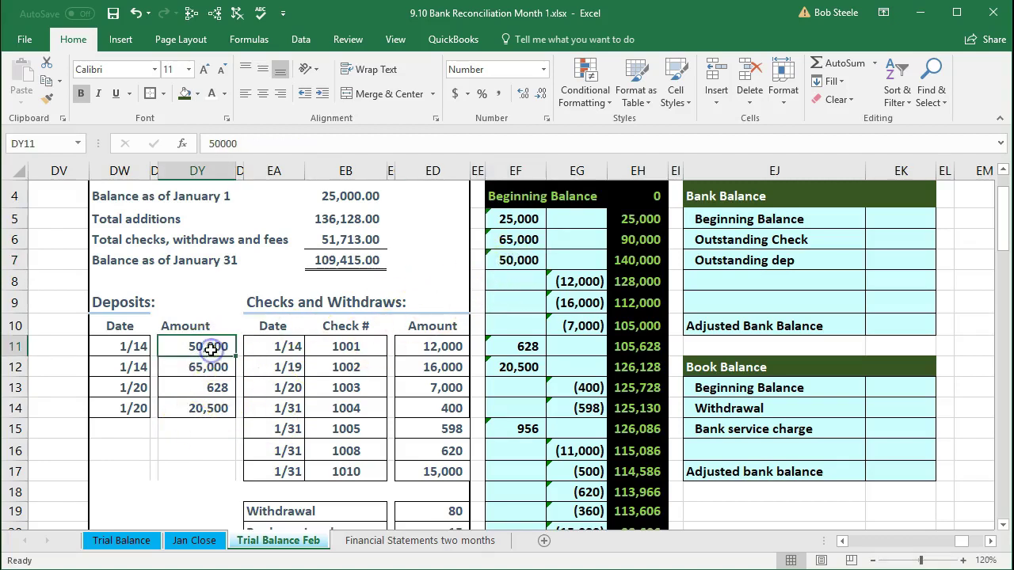
right_click(211, 350)
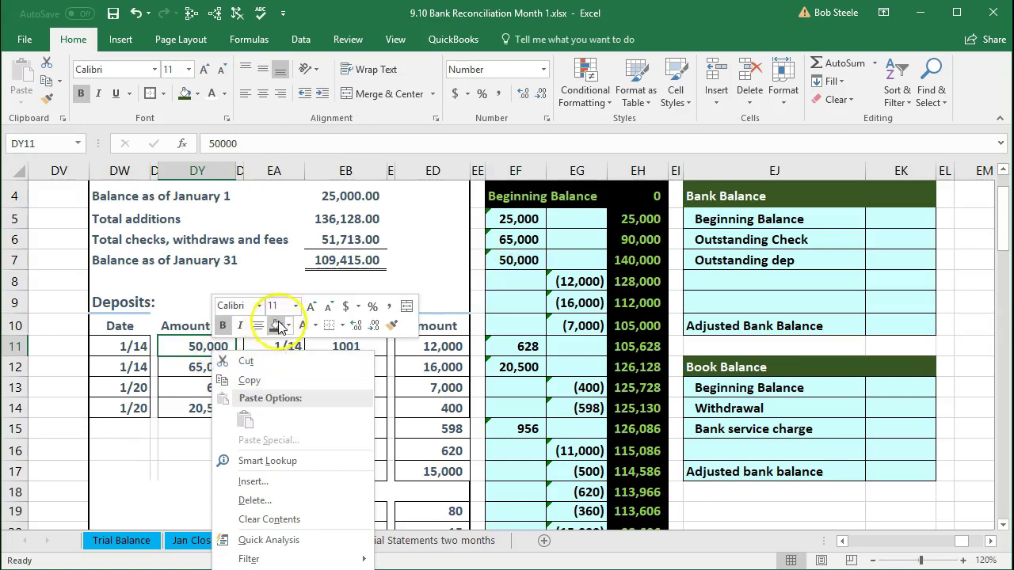
left_click(288, 326)
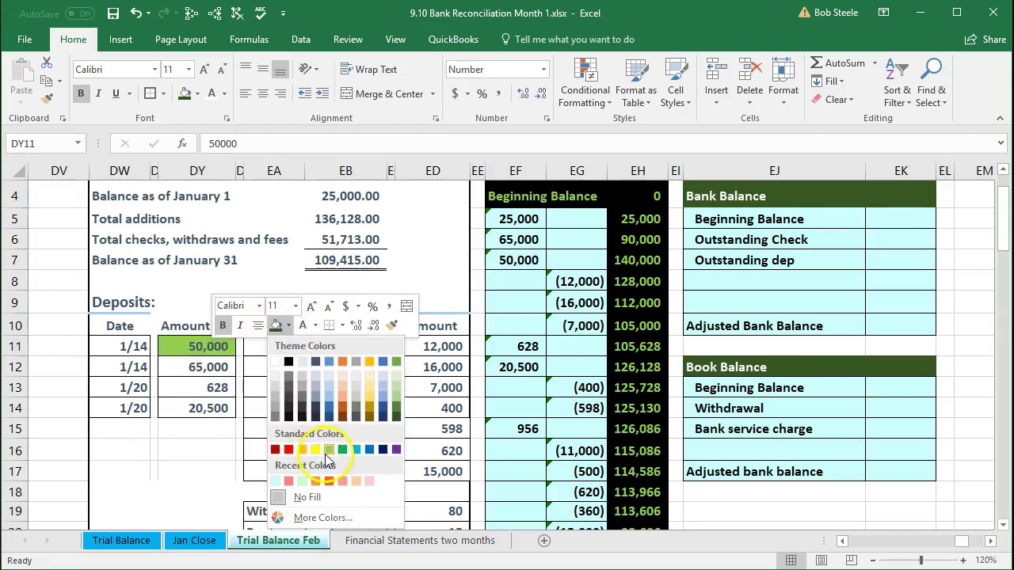
left_click(327, 451)
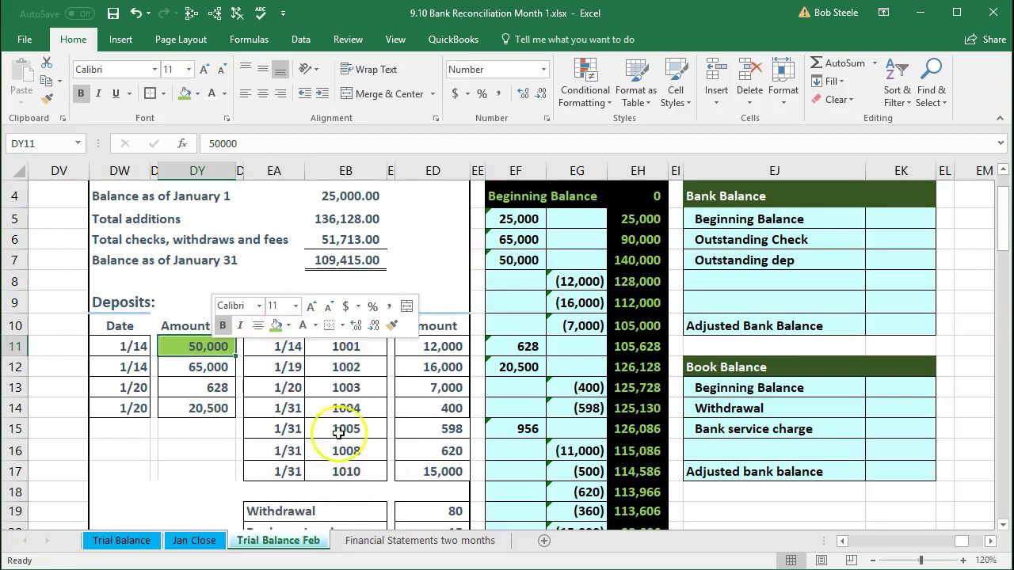
left_click(501, 261)
right_click(501, 263)
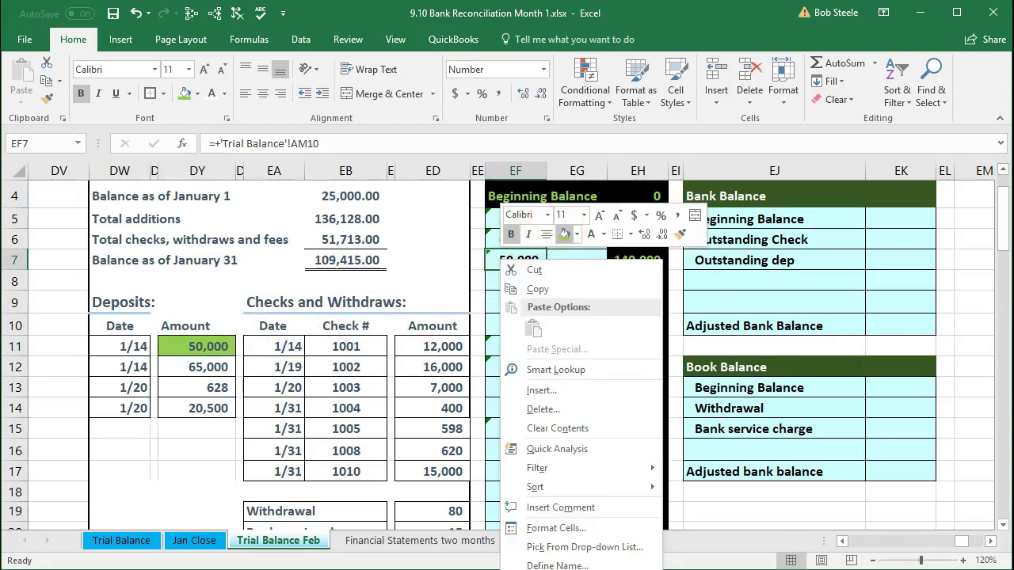
left_click(562, 234)
left_click(290, 387)
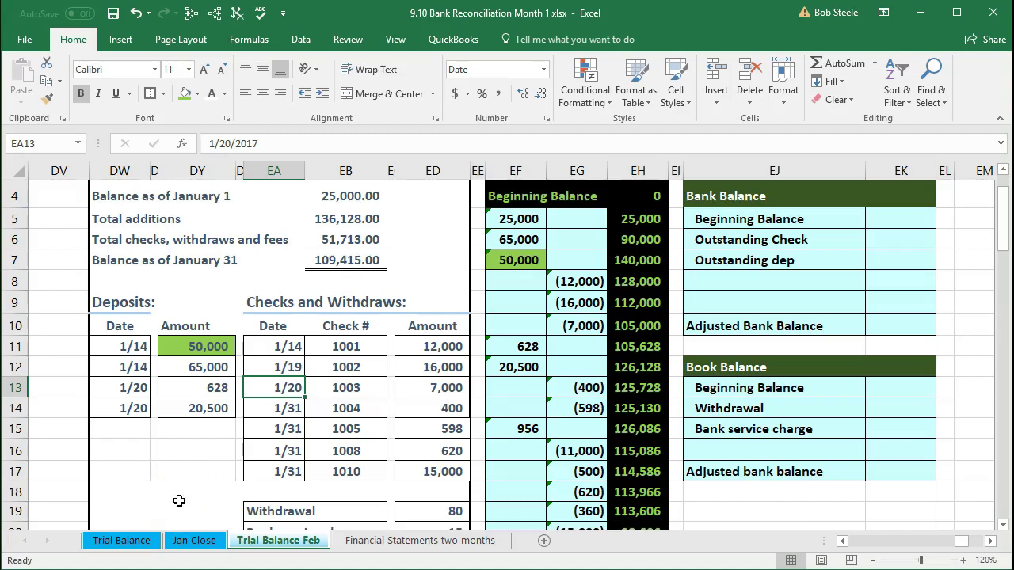
Step: Match the 65,000 deposit dated 1/14 to its Checking ledger debit and fill both cells light green
left_click(106, 346)
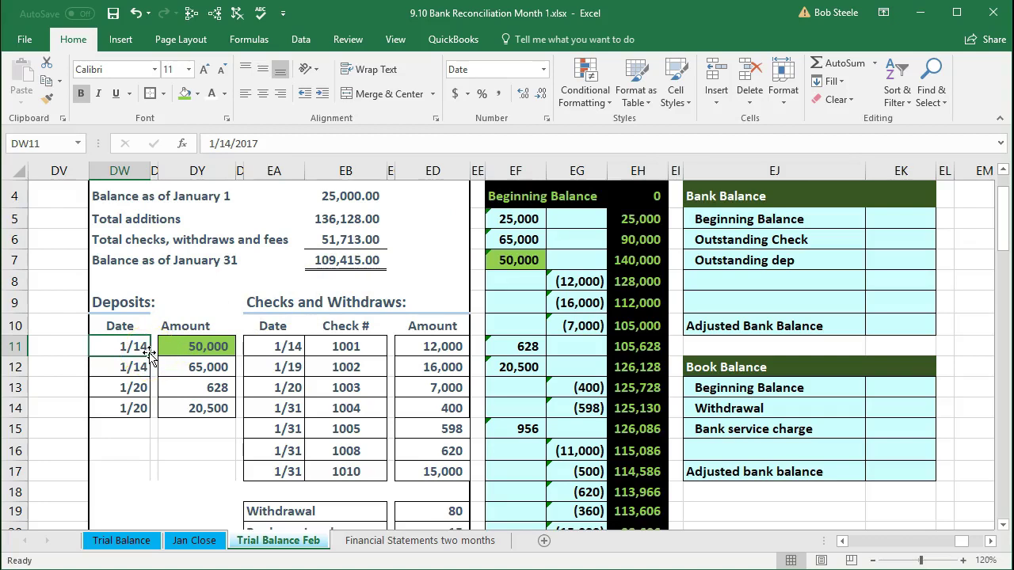
left_click(181, 367)
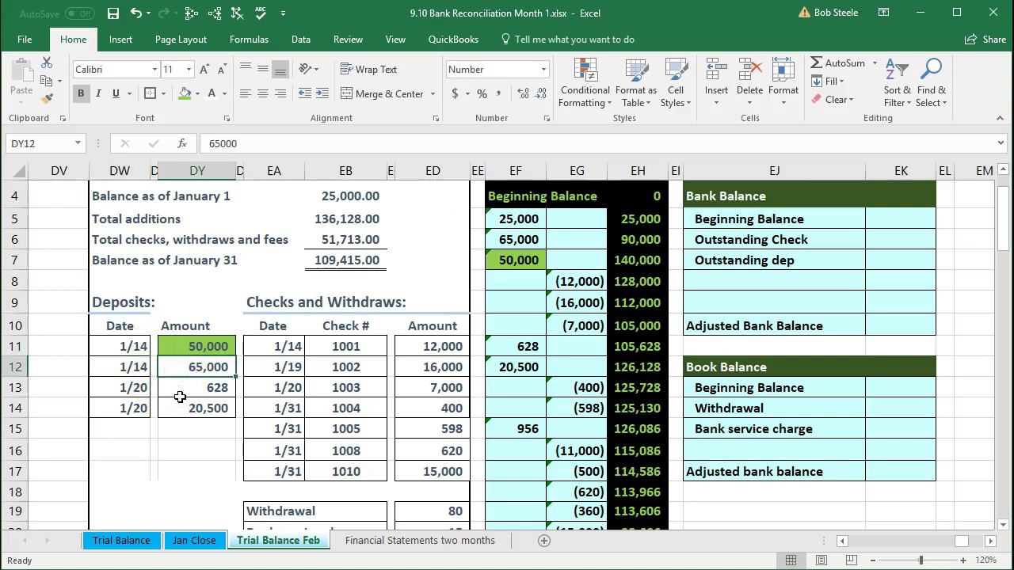
left_click(506, 240)
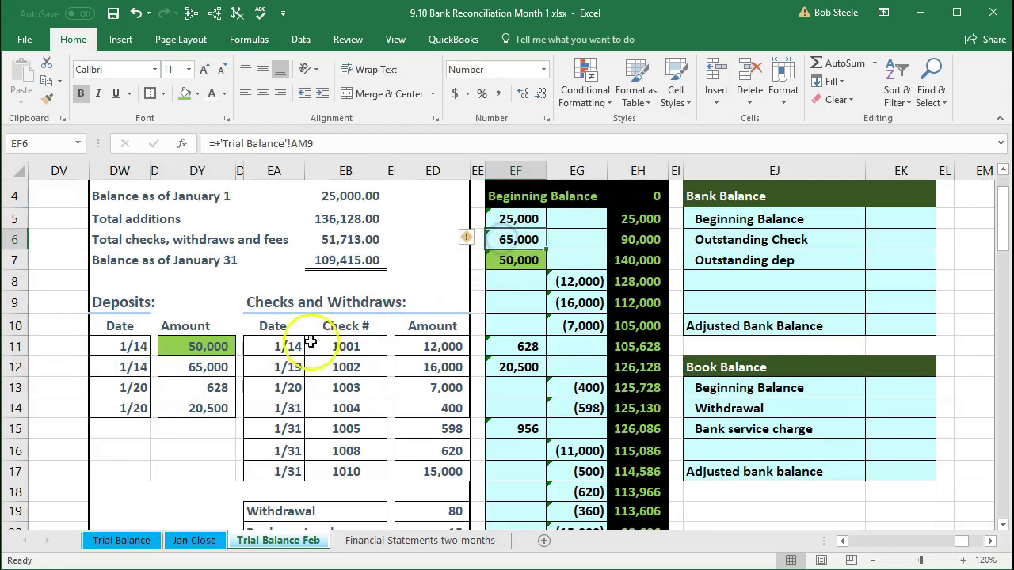
right_click(204, 367)
left_click(280, 346)
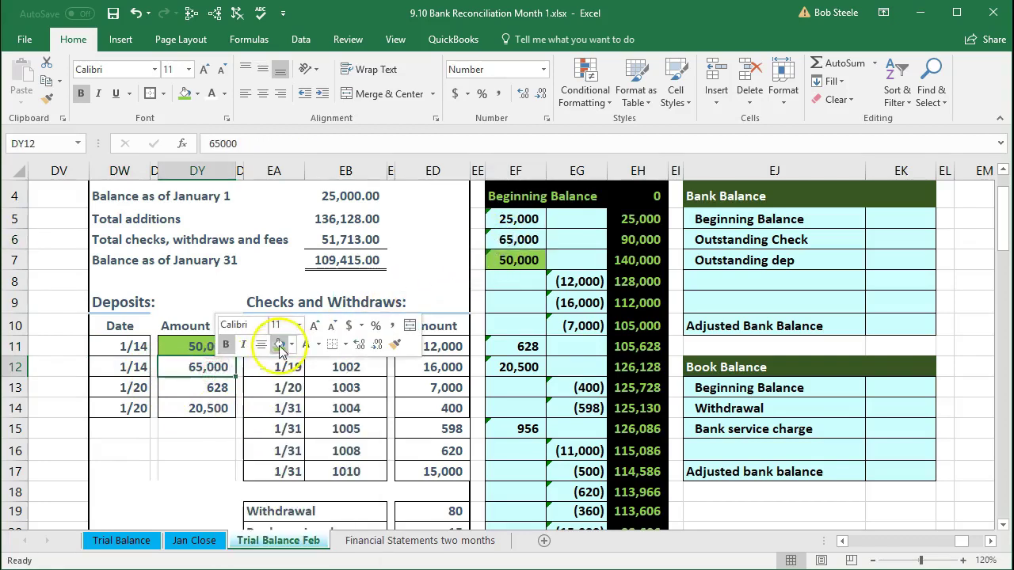
left_click(505, 239)
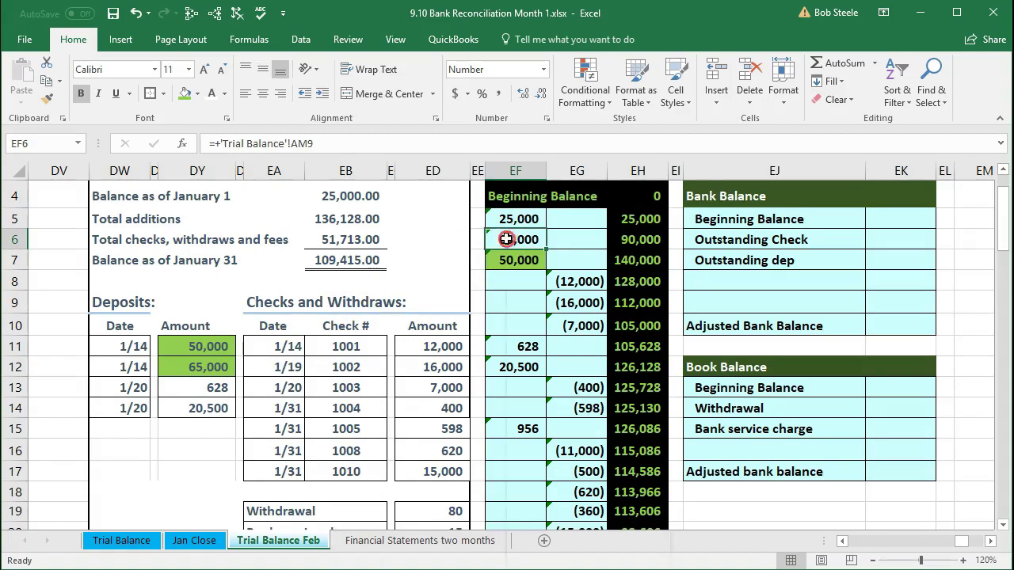
right_click(505, 239)
left_click(570, 214)
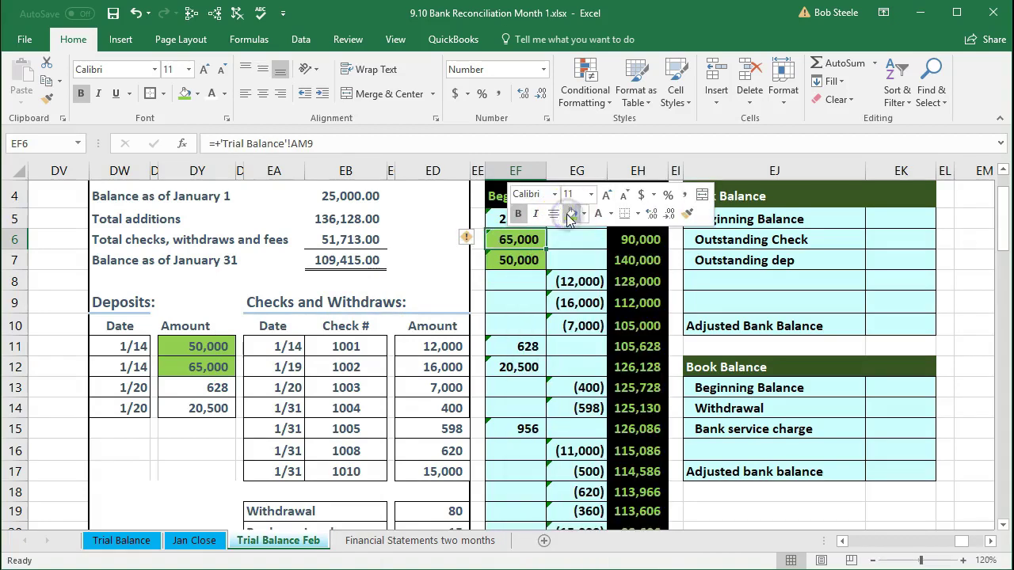
Step: Fill the 628 deposit on the bank statement and the matching Checking ledger debit light green
left_click(214, 389)
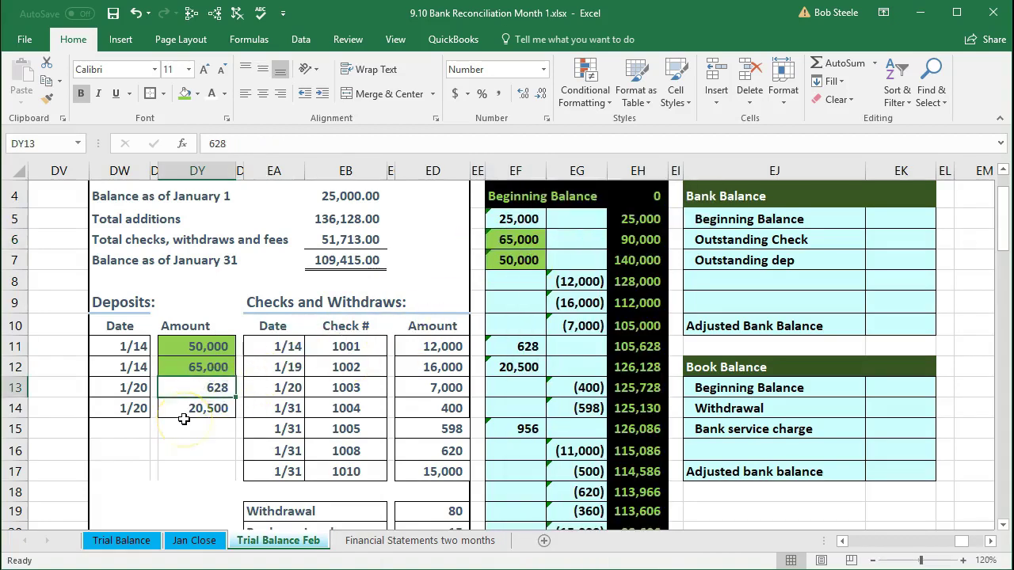
right_click(192, 392)
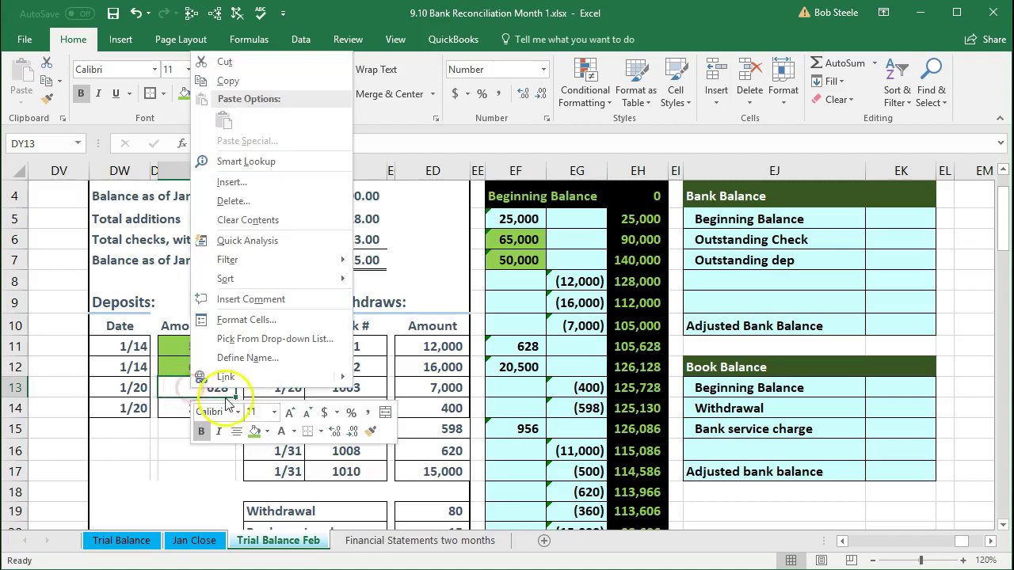
left_click(254, 431)
left_click(508, 341)
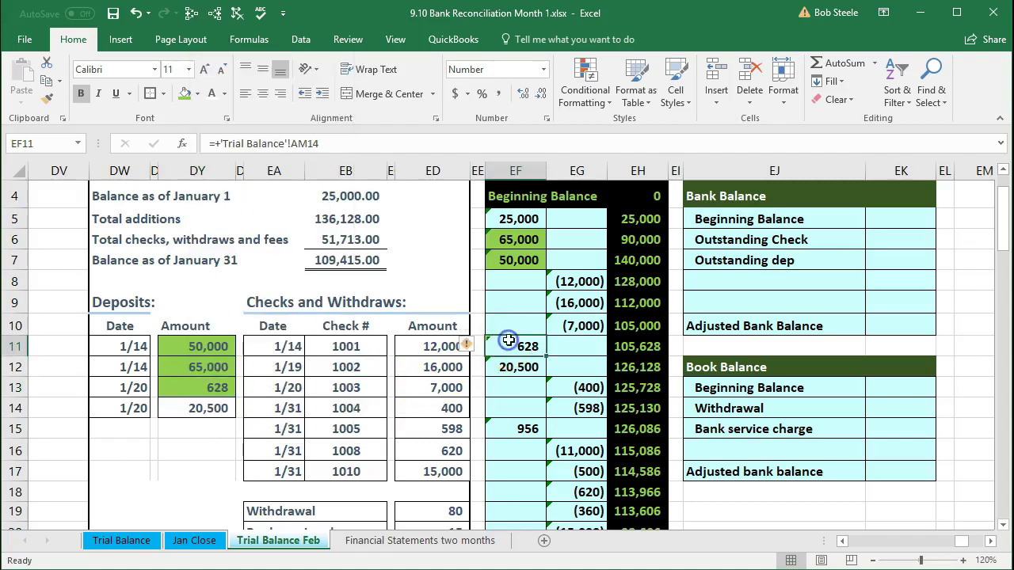
right_click(509, 341)
left_click(568, 315)
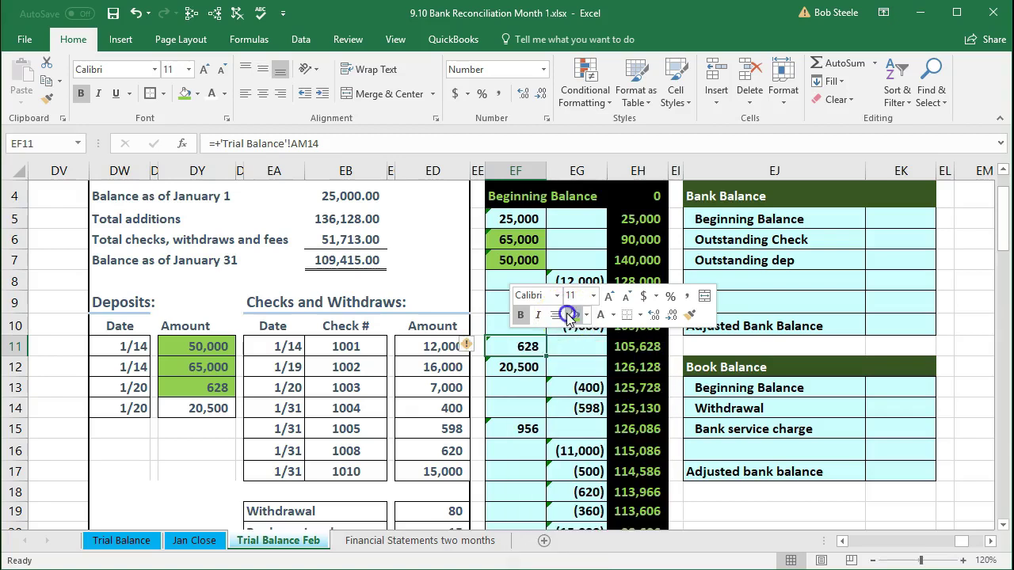
Step: Mark the 20,500 deposit as matched with a light green fill on both the bank statement and the Checking ledger
left_click(214, 408)
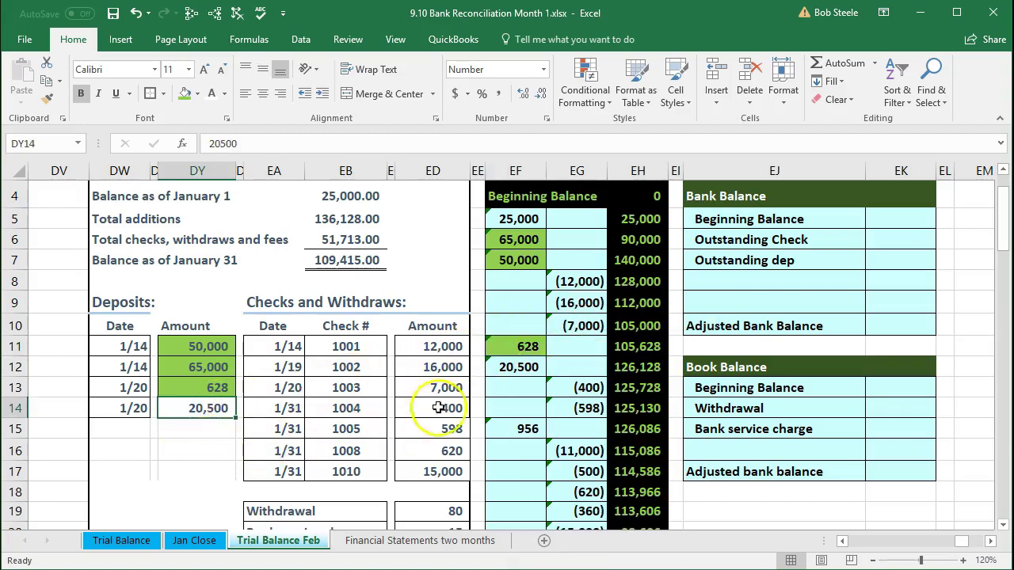
right_click(209, 407)
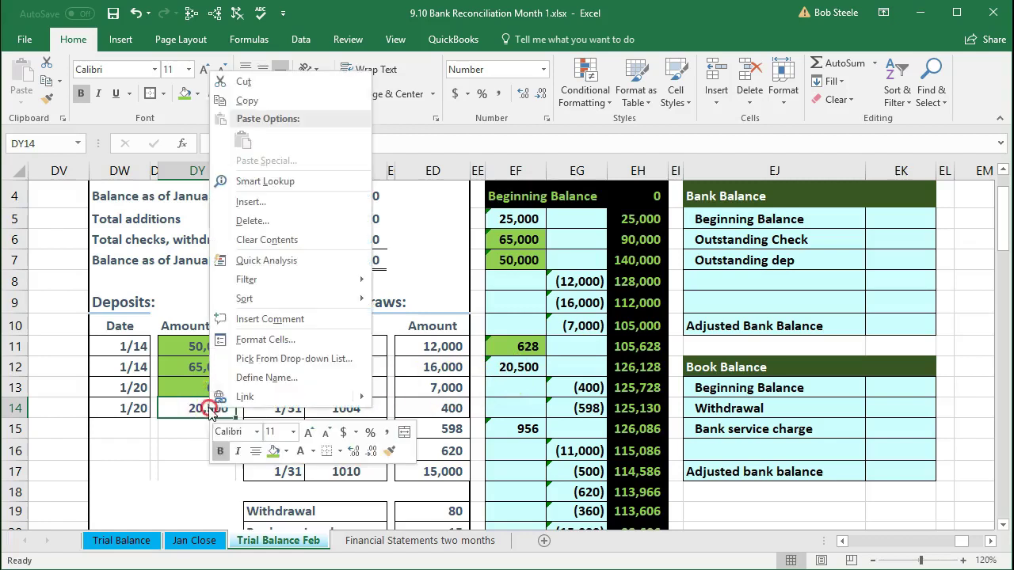
left_click(269, 450)
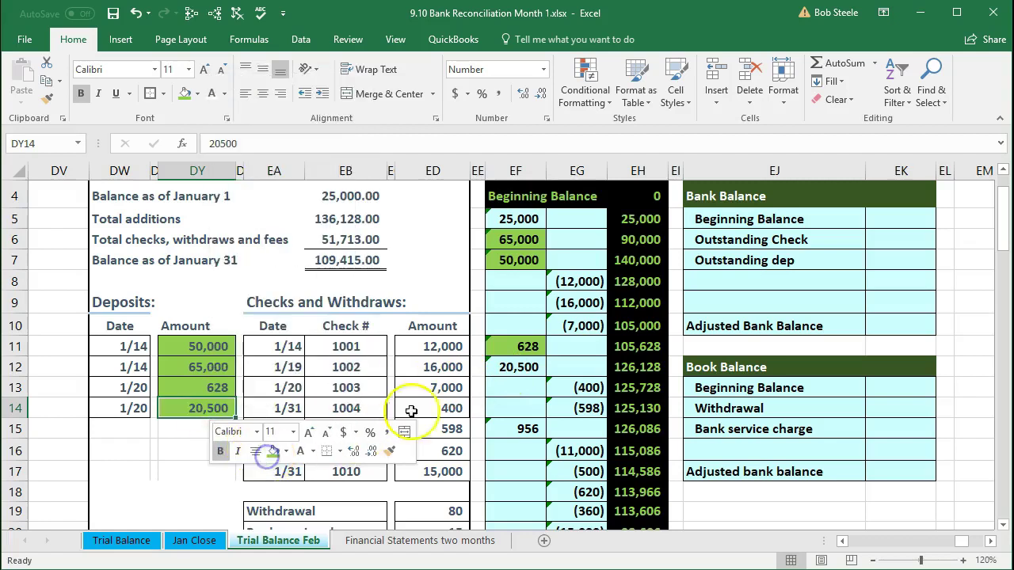
left_click(498, 367)
right_click(499, 367)
left_click(562, 340)
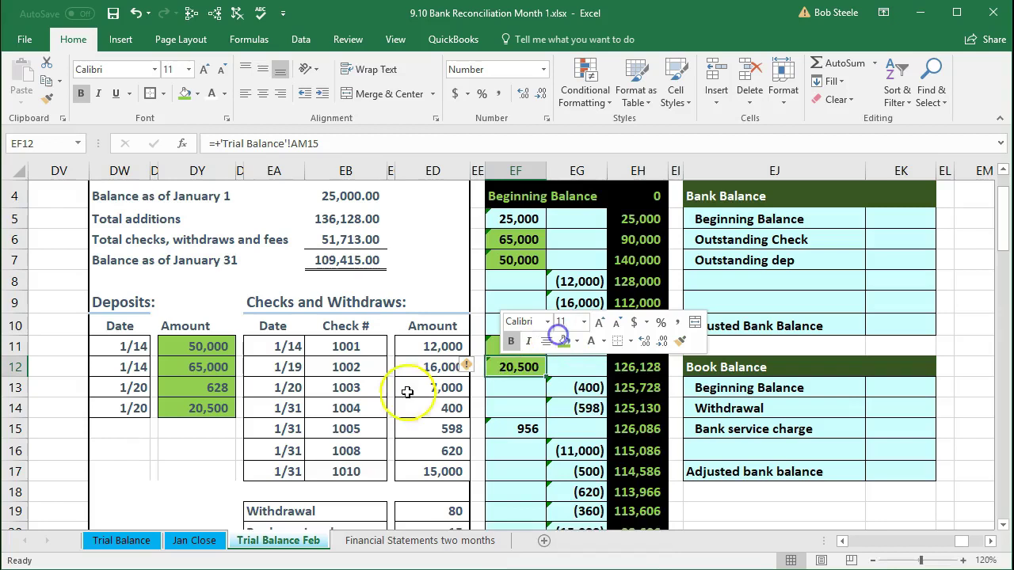
left_click(341, 408)
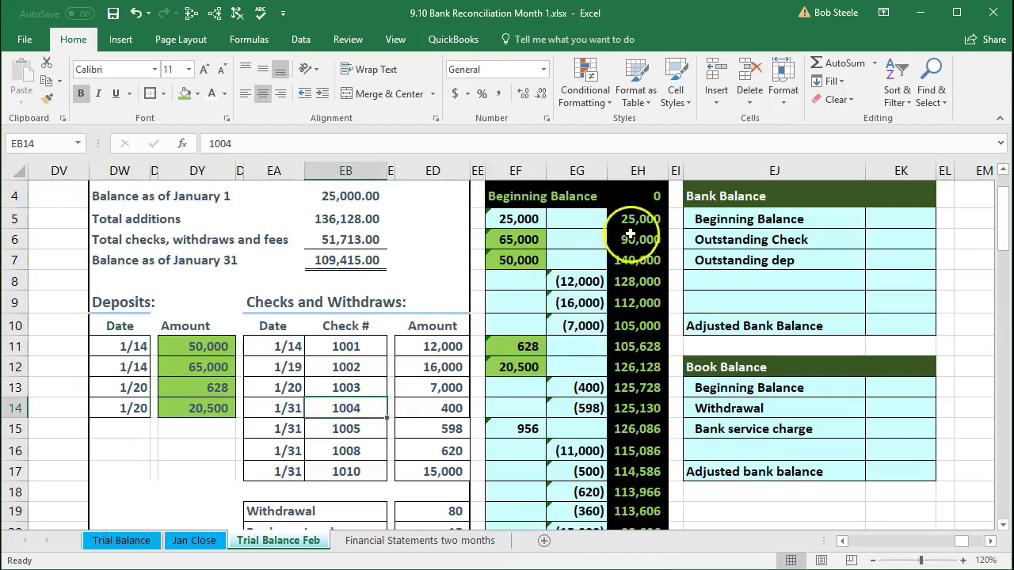
Step: Match the 25,000 January 1 balance on the bank statement to the first Checking ledger debit and fill both cells light green
left_click(646, 197)
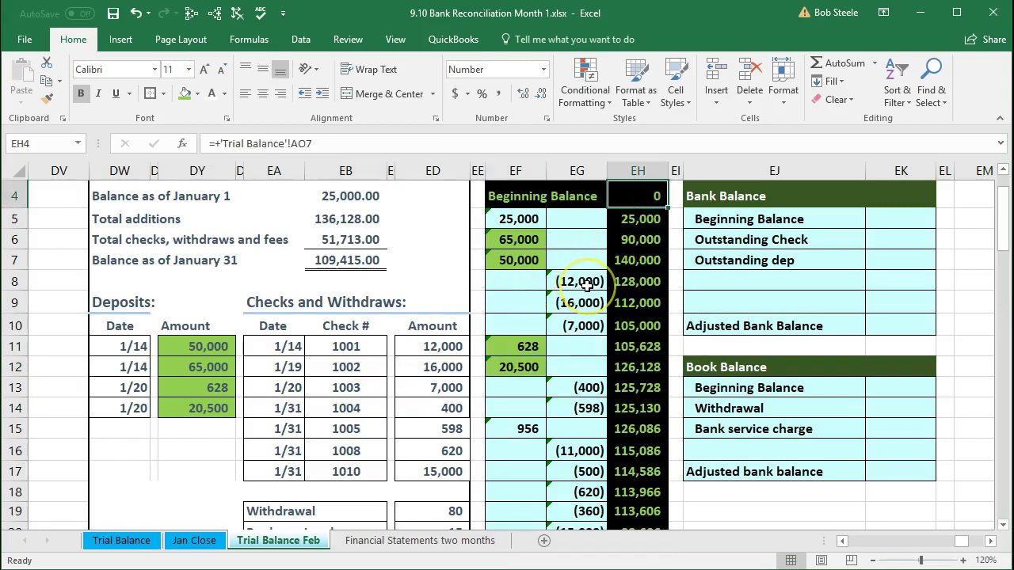
left_click(515, 220)
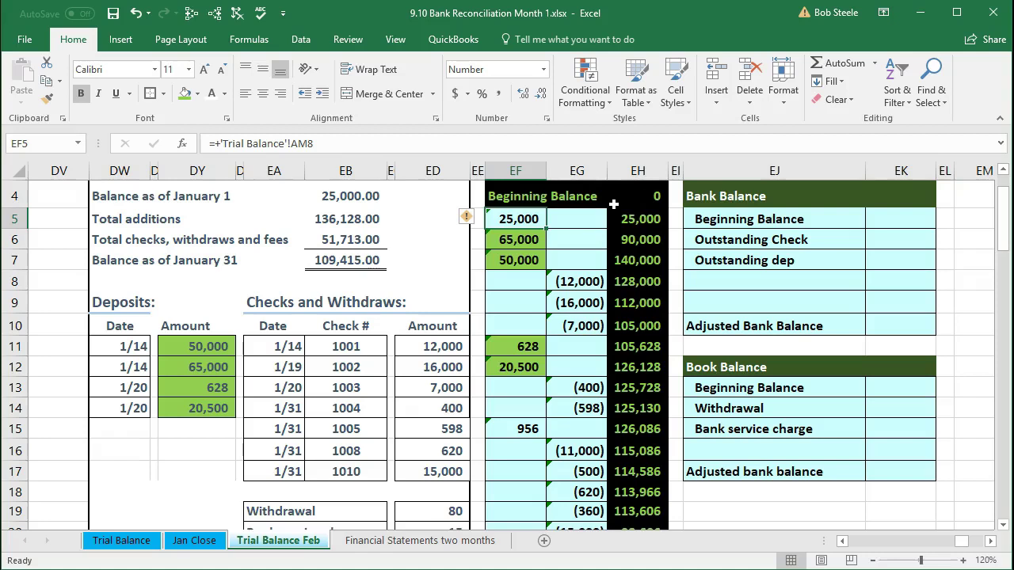
left_click(353, 196)
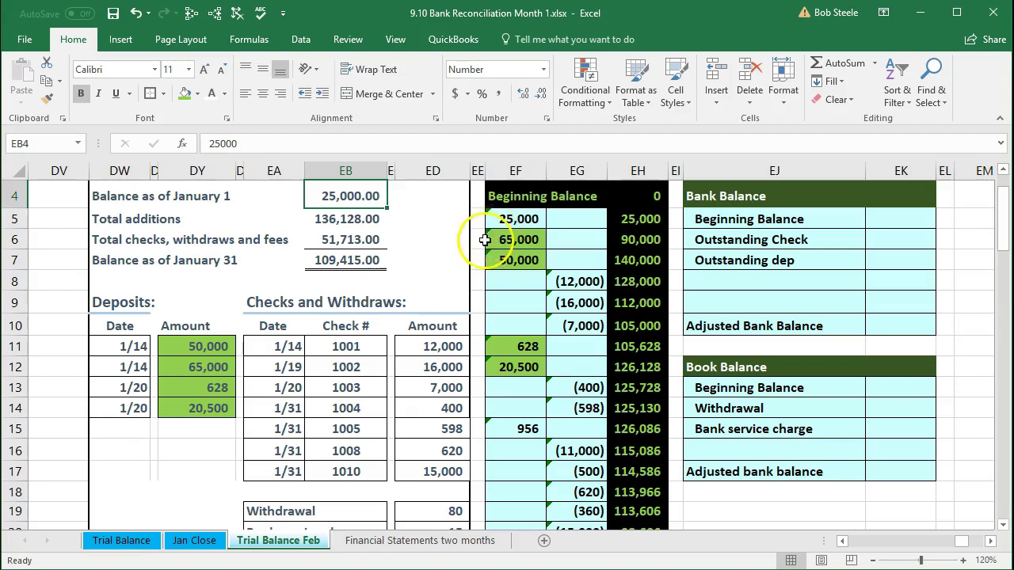
right_click(374, 196)
left_click(421, 170)
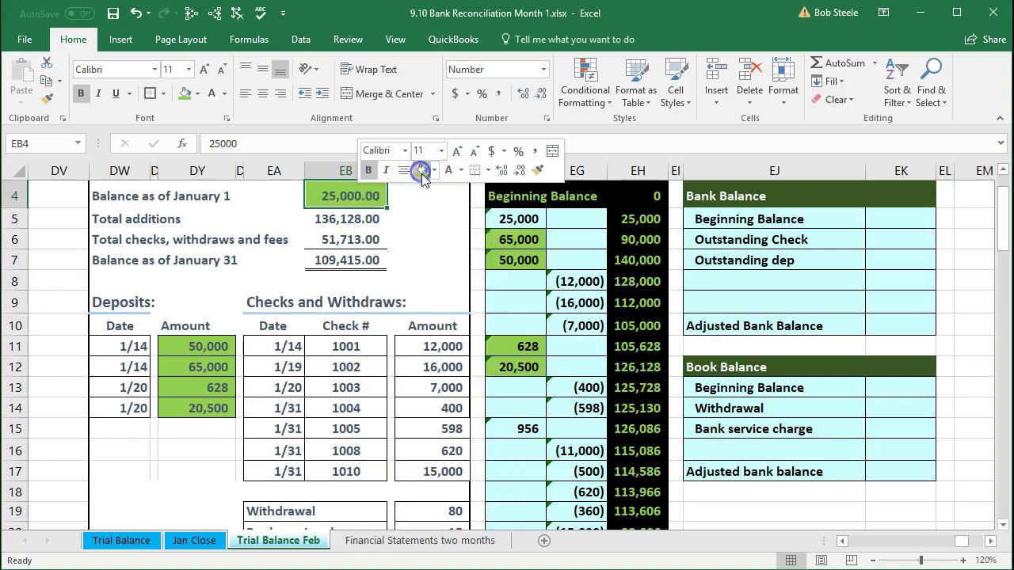
left_click(511, 218)
right_click(511, 217)
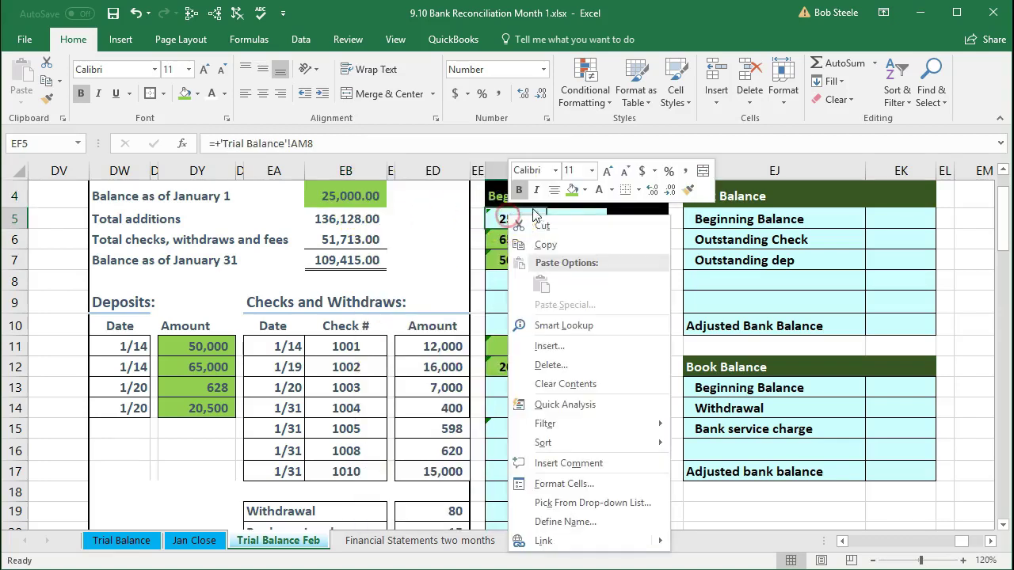
left_click(571, 194)
left_click(613, 281)
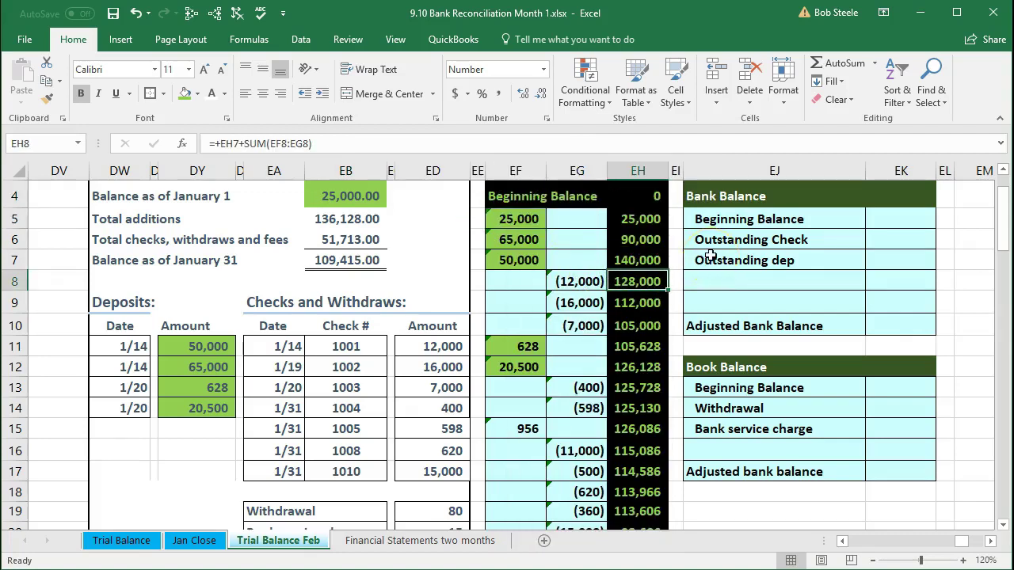
left_click(649, 220)
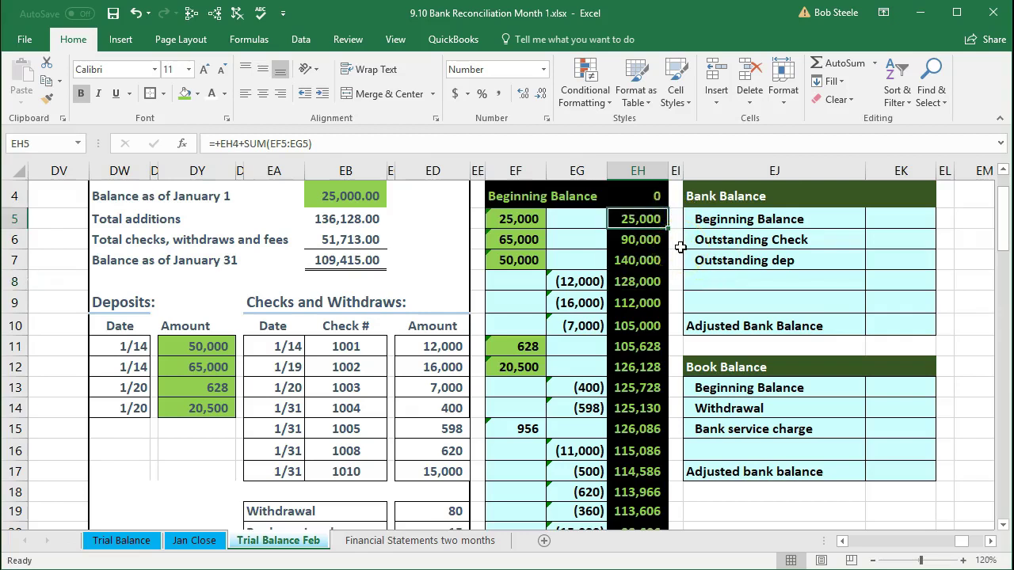
Step: Match the 12,000 amount of check 1001 to its Checking ledger credit and fill both cells light green
left_click(440, 348)
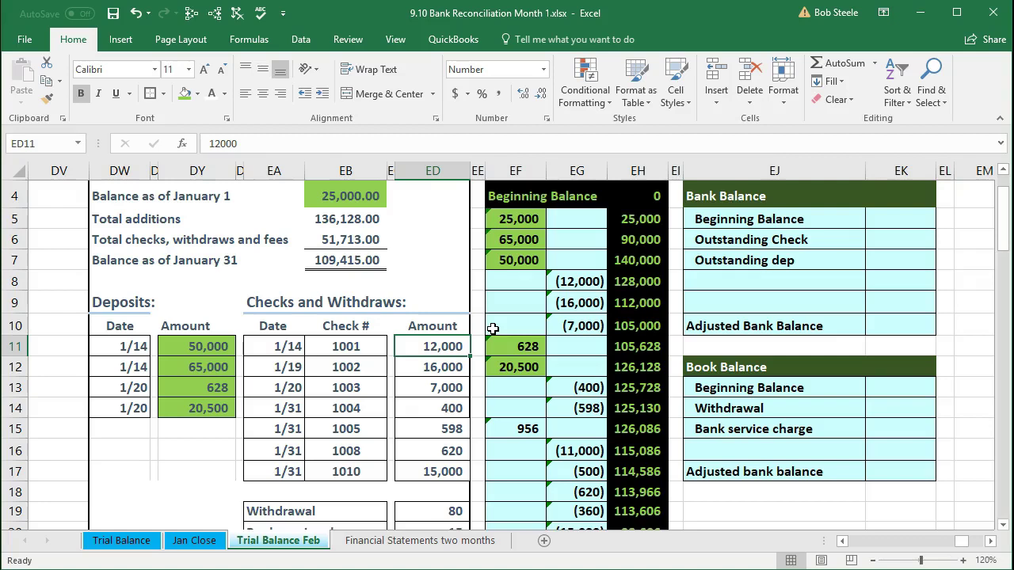
left_click(276, 346)
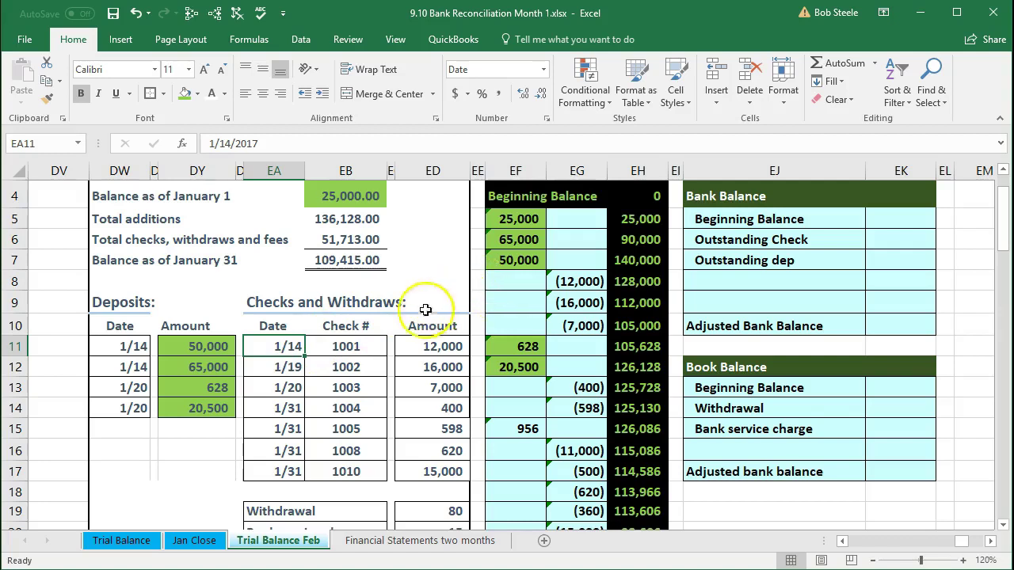
left_click(326, 343)
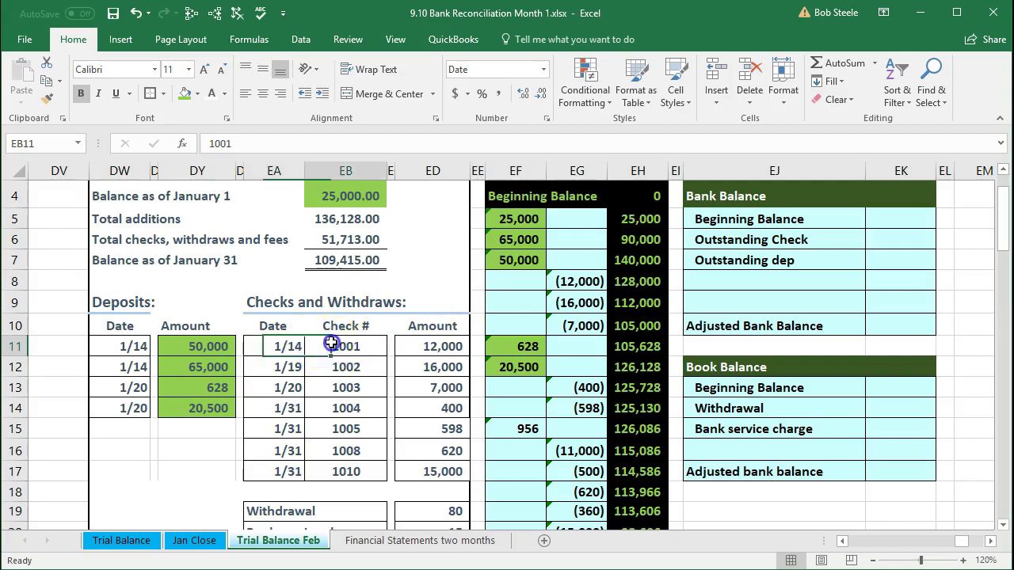
left_click(415, 345)
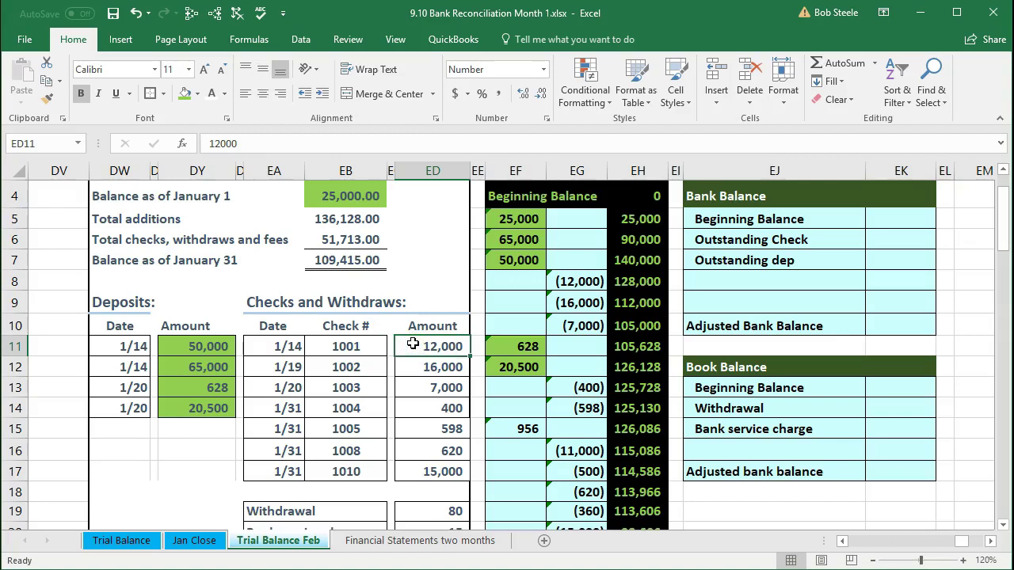
right_click(413, 344)
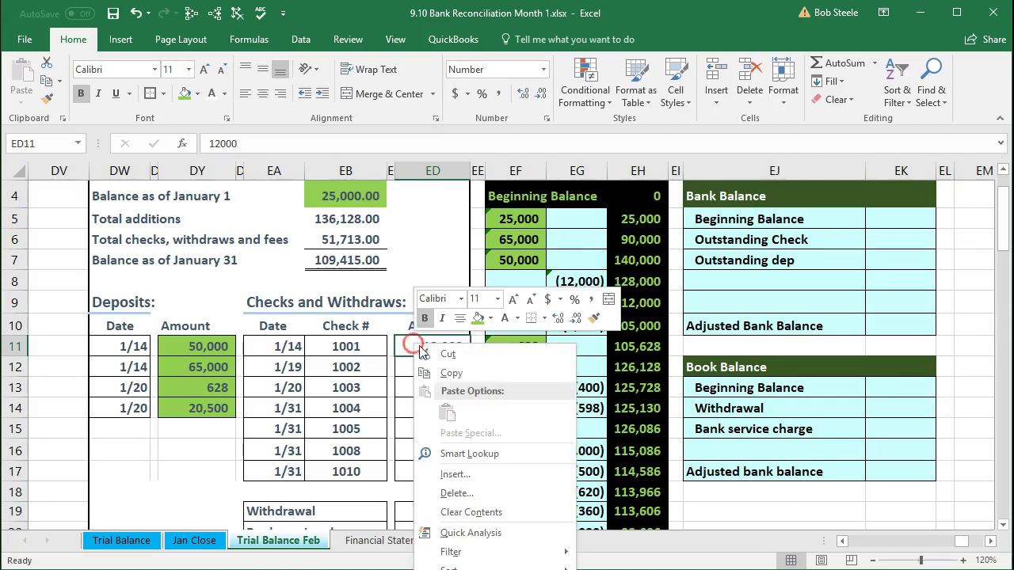
left_click(478, 317)
left_click(563, 280)
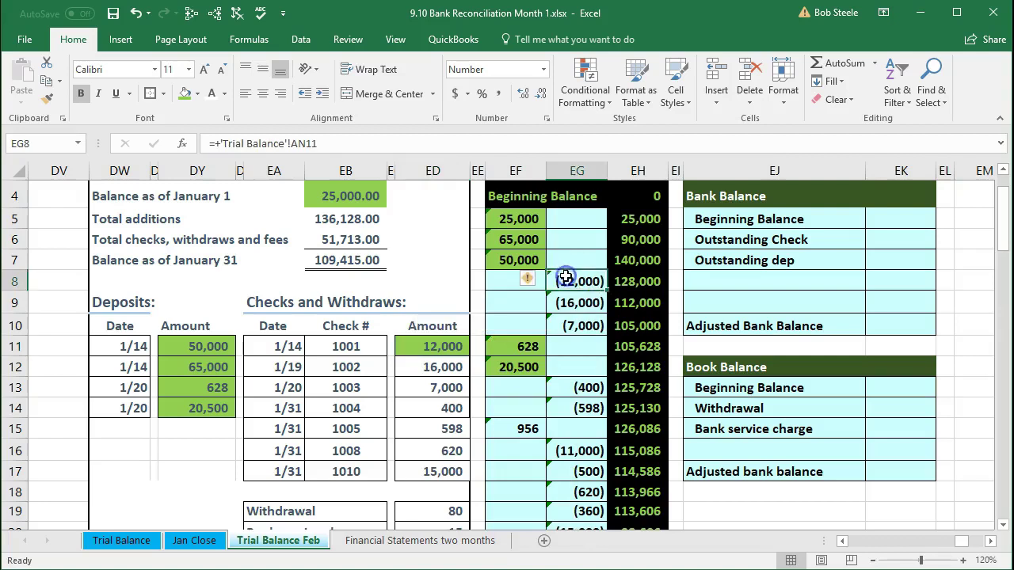
right_click(563, 281)
left_click(628, 250)
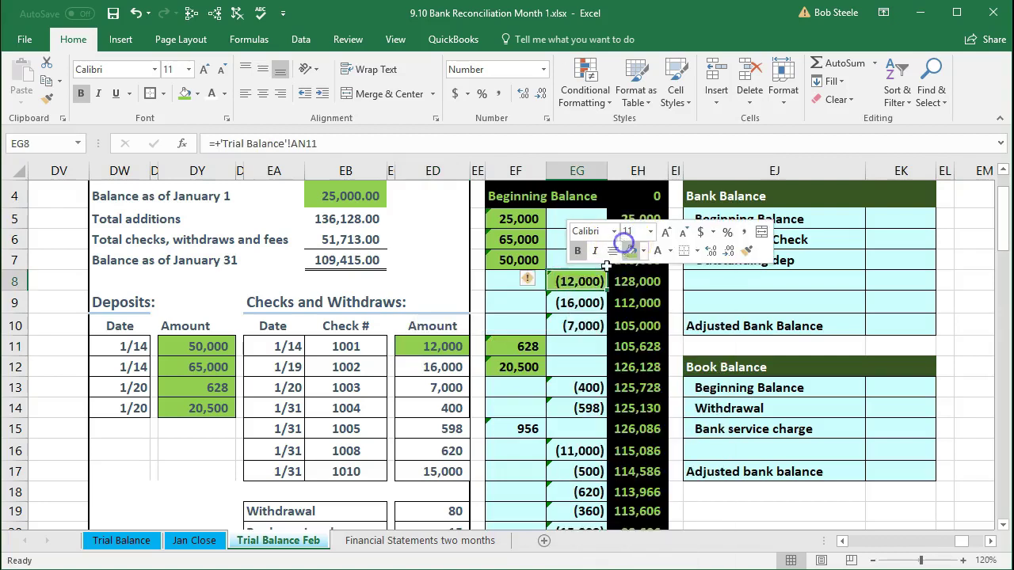
Step: Fill the 16,000 amount of check 1002 and the matching Checking ledger credit light green
left_click(429, 364)
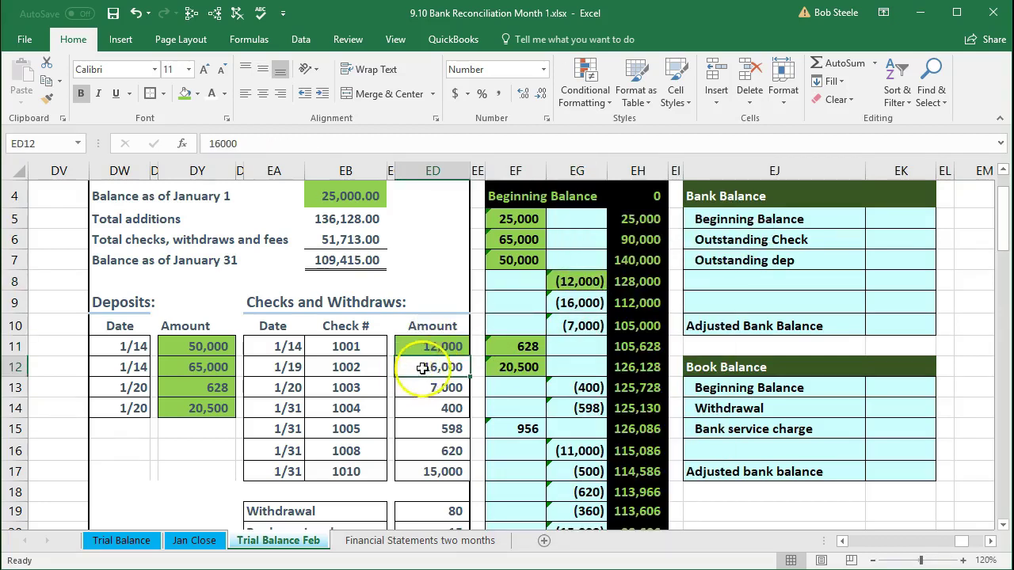
right_click(429, 366)
left_click(489, 342)
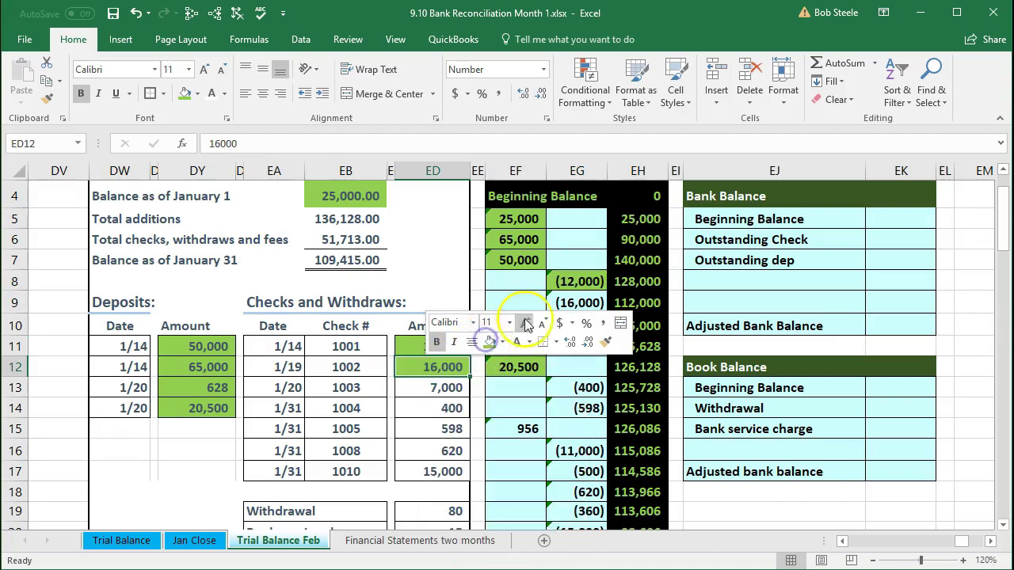
left_click(580, 301)
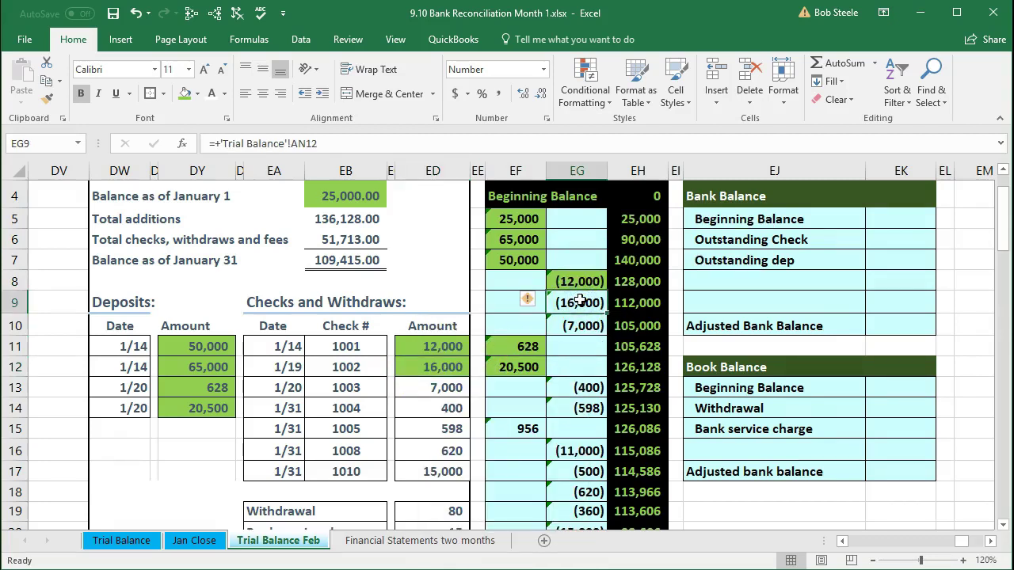
right_click(579, 301)
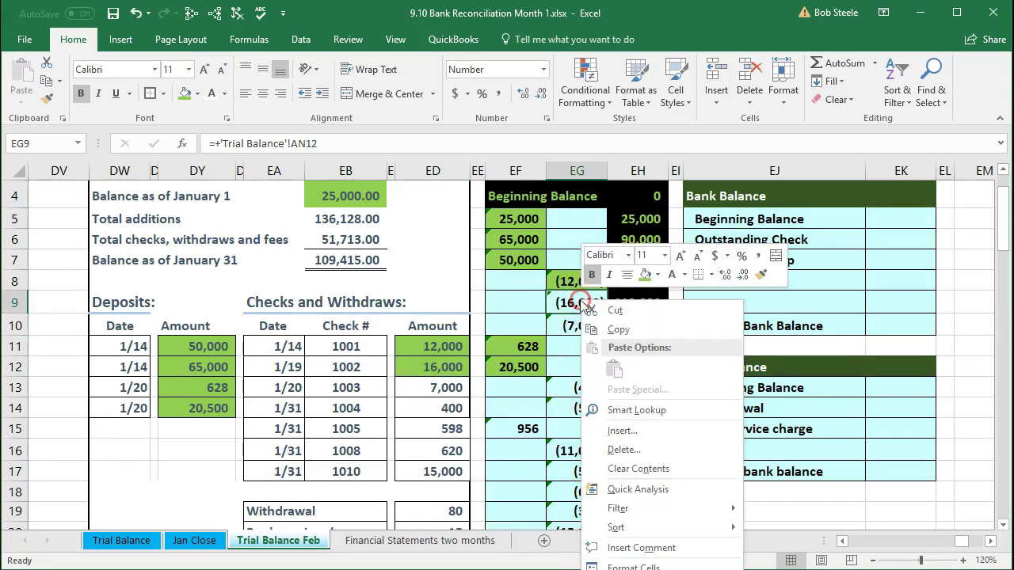
left_click(646, 274)
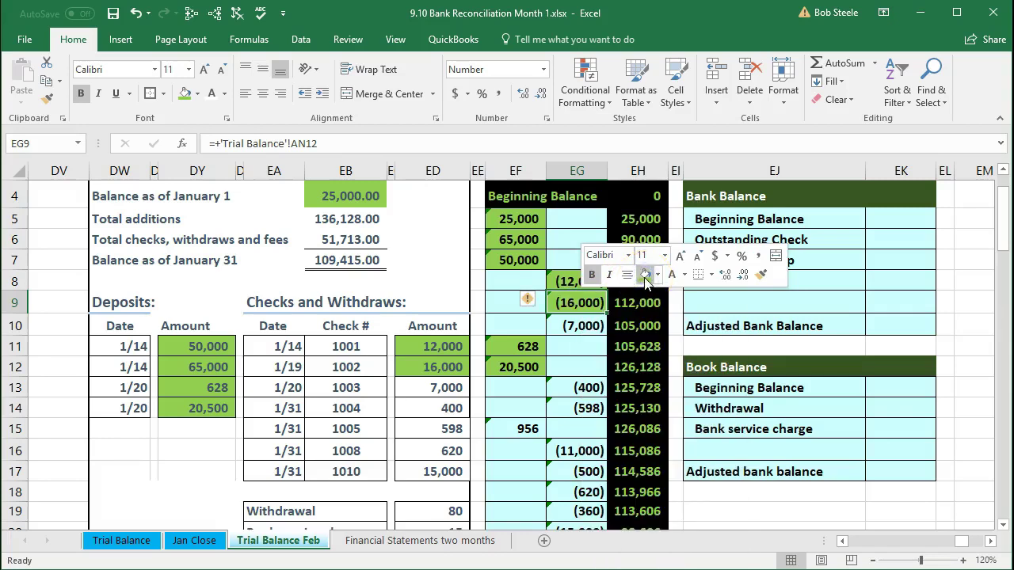
Step: Mark the 7,000 check 1003 as matched with a light green fill on the bank statement and in the Checking ledger
left_click(410, 385)
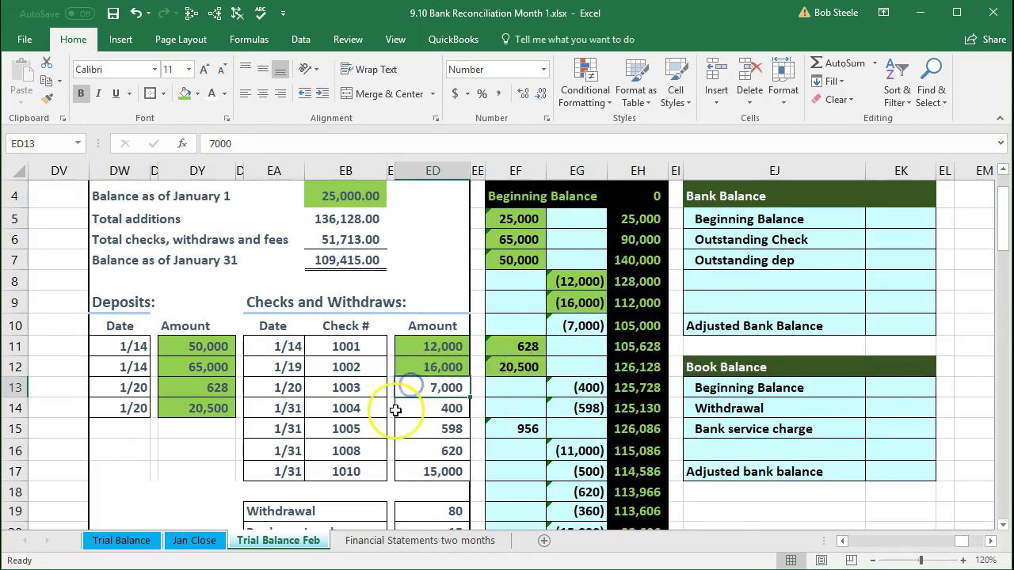
right_click(409, 390)
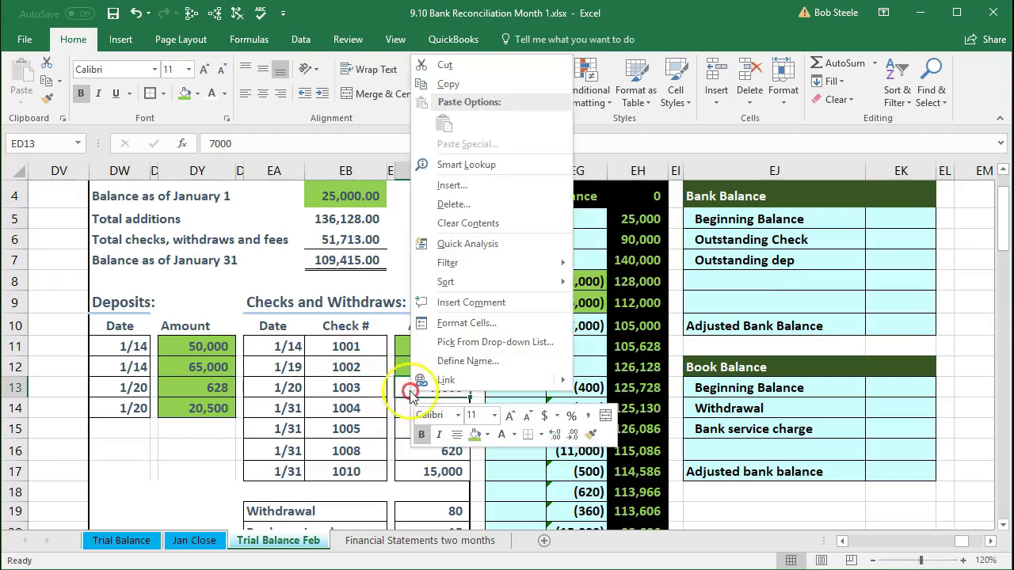
left_click(475, 437)
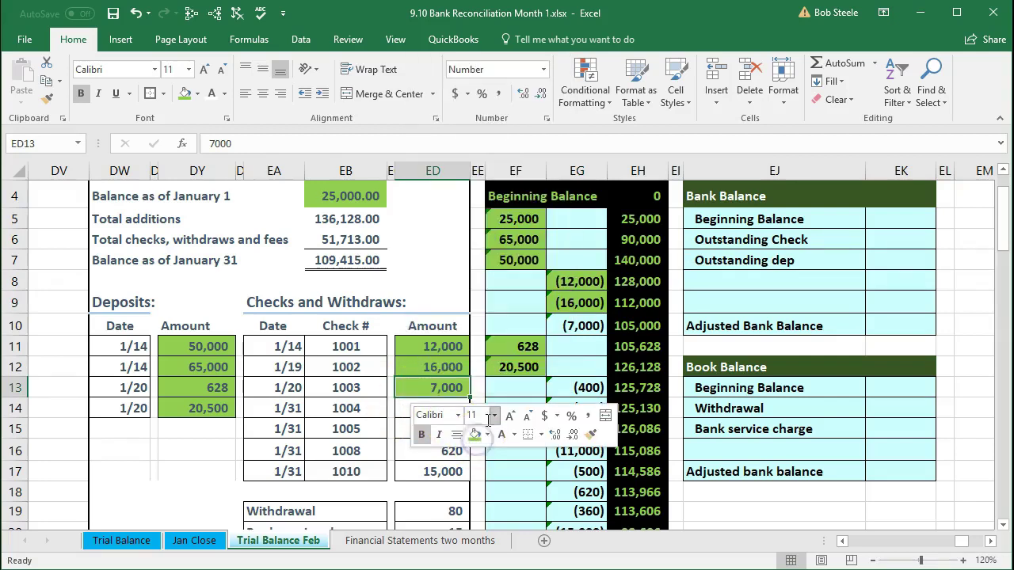
left_click(563, 326)
right_click(563, 326)
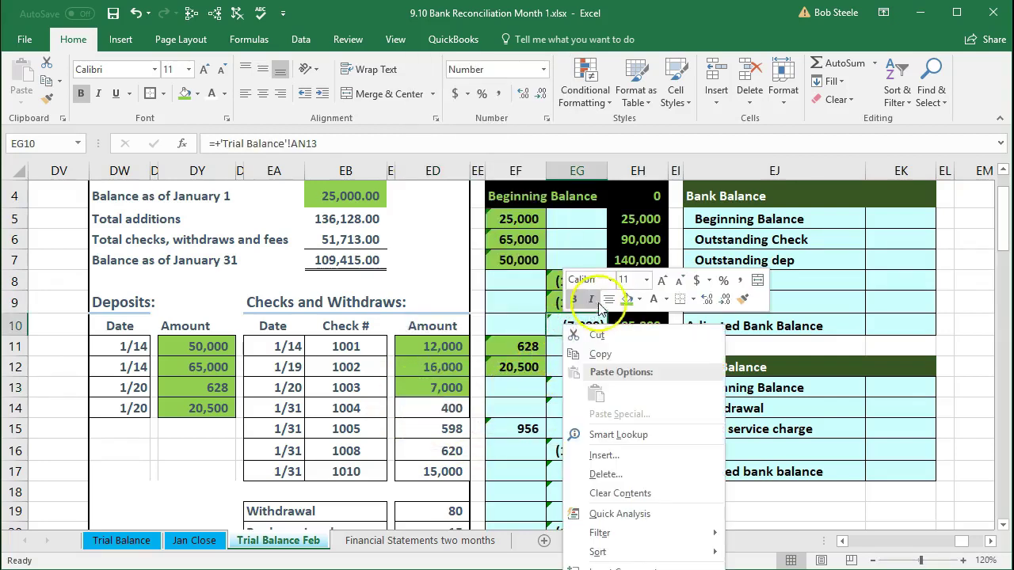
left_click(627, 299)
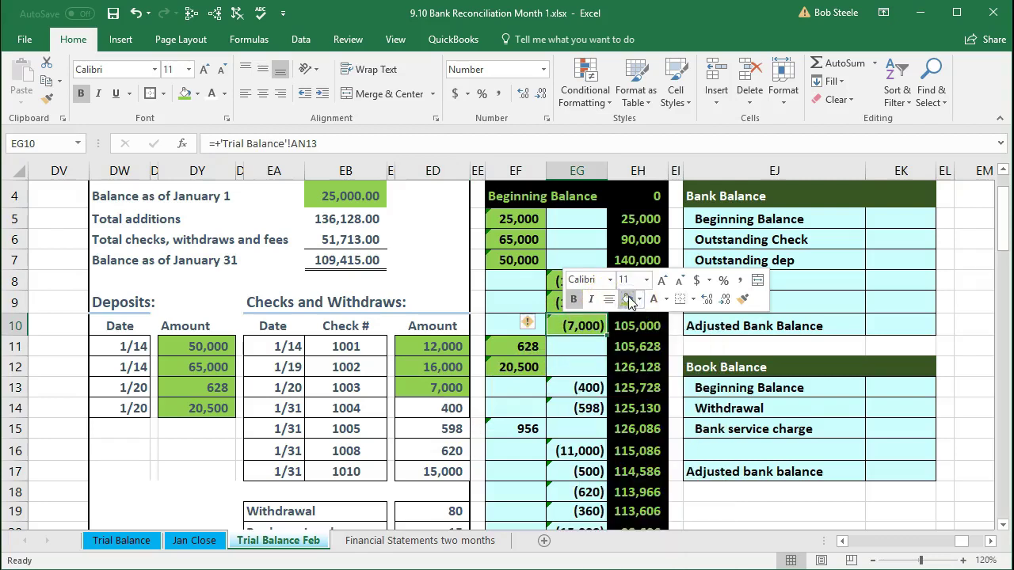
Step: Match the 400 amount of check 1004 to its Checking ledger credit and fill both cells light green
left_click(429, 406)
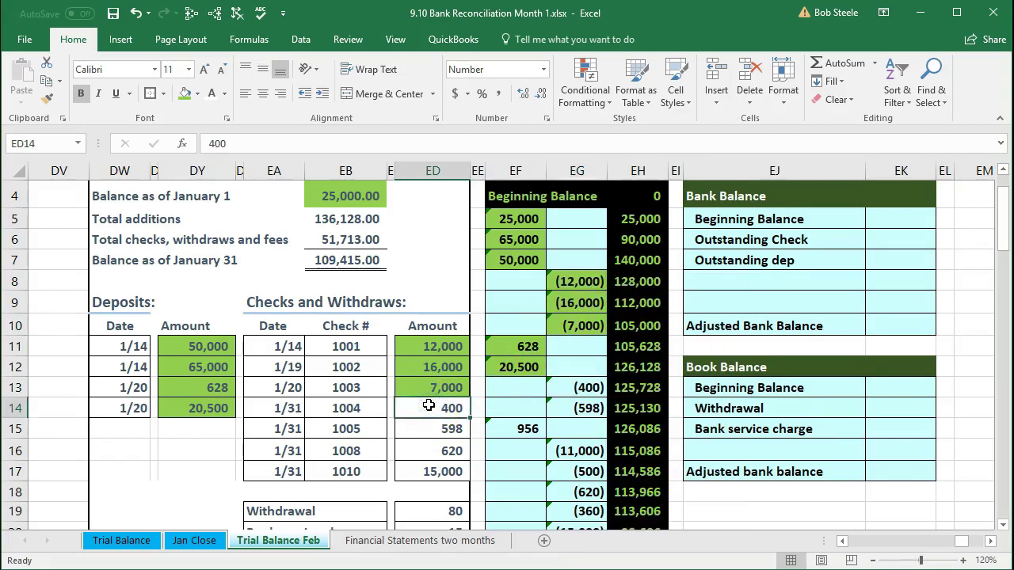
right_click(429, 405)
left_click(494, 449)
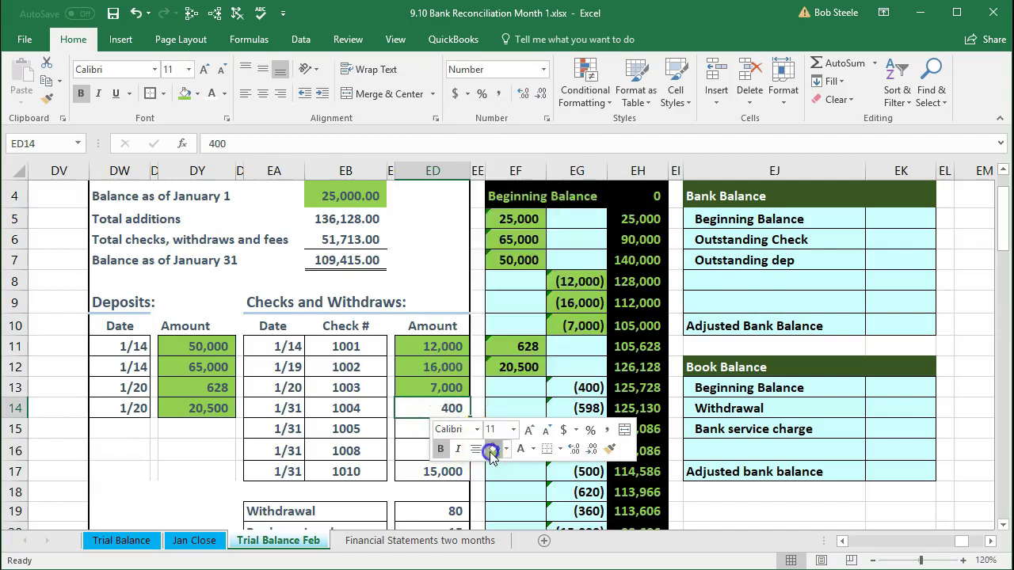
left_click(569, 388)
right_click(569, 389)
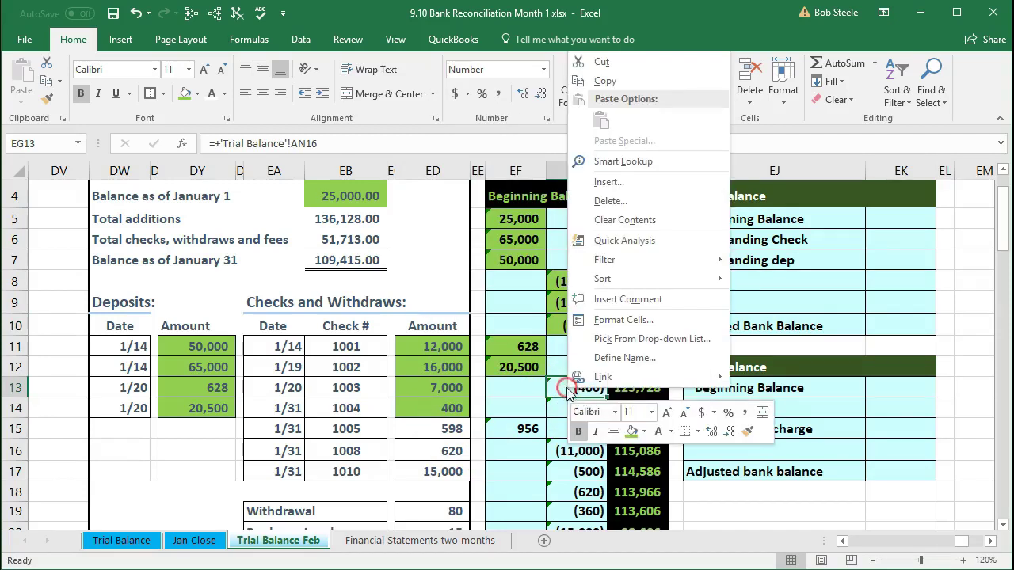
left_click(629, 432)
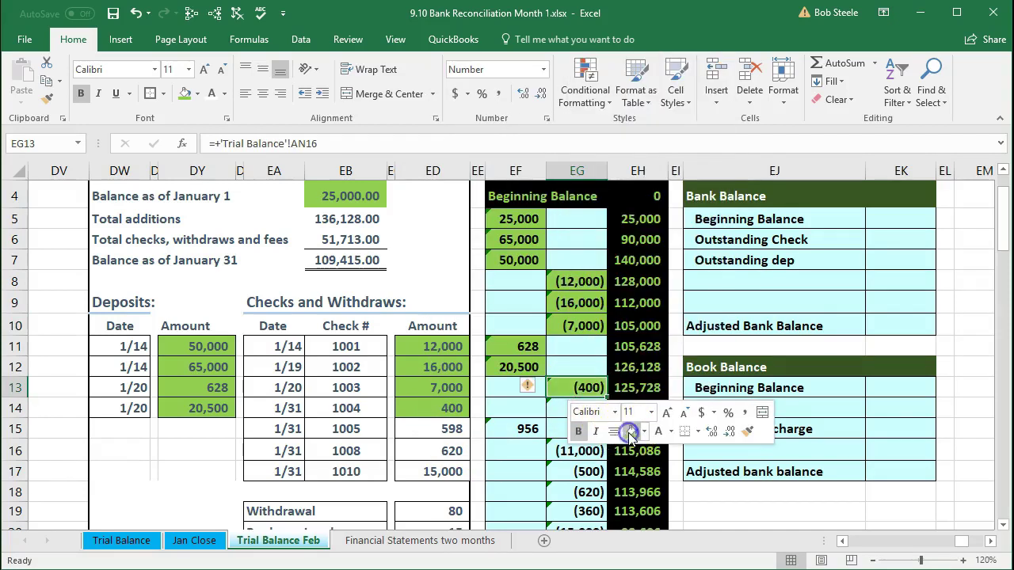
Step: Fill the 598 amount of check 1005 and the matching Checking ledger credit light green
left_click(420, 432)
right_click(419, 432)
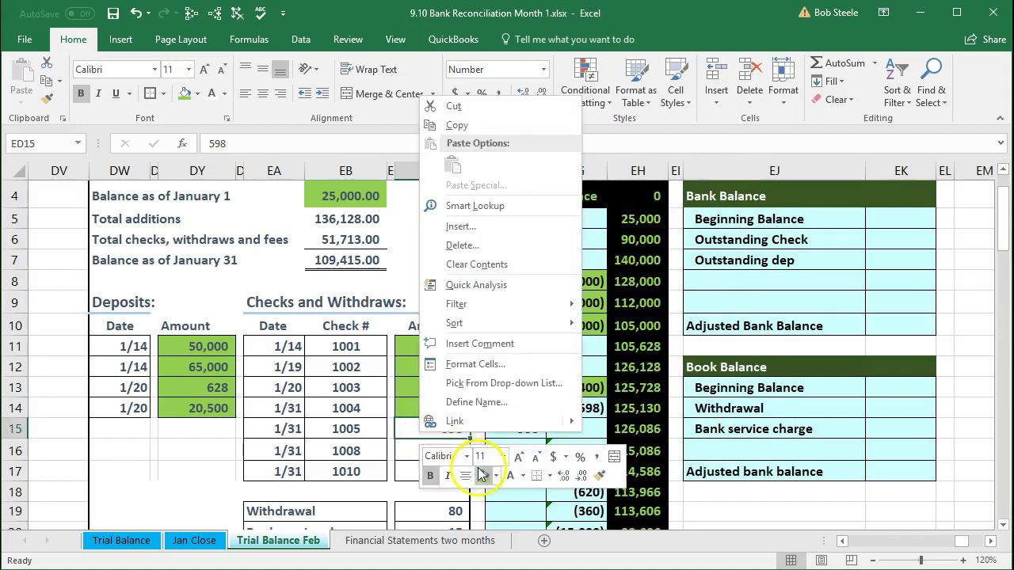
left_click(479, 474)
left_click(566, 408)
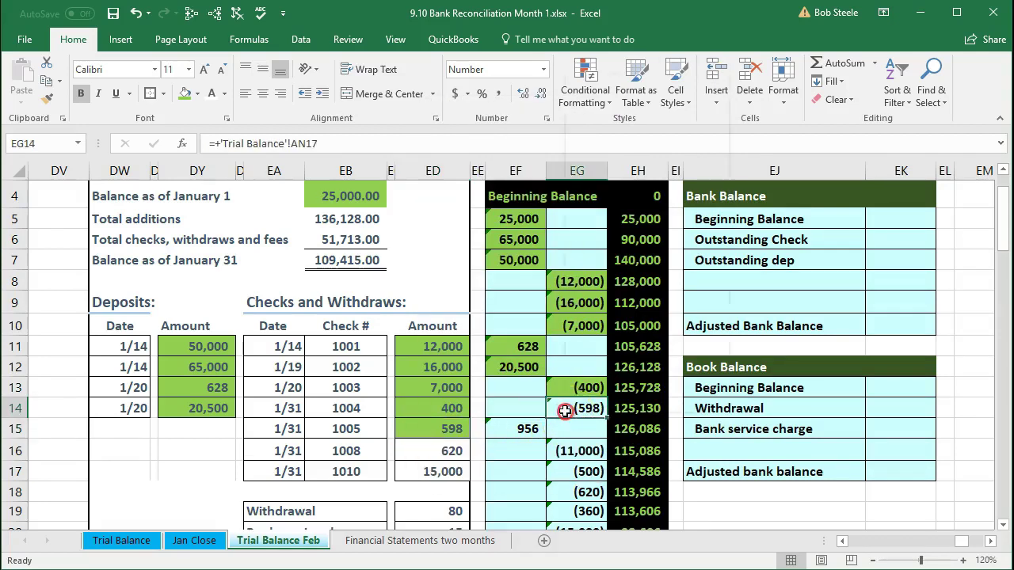
right_click(564, 408)
left_click(627, 454)
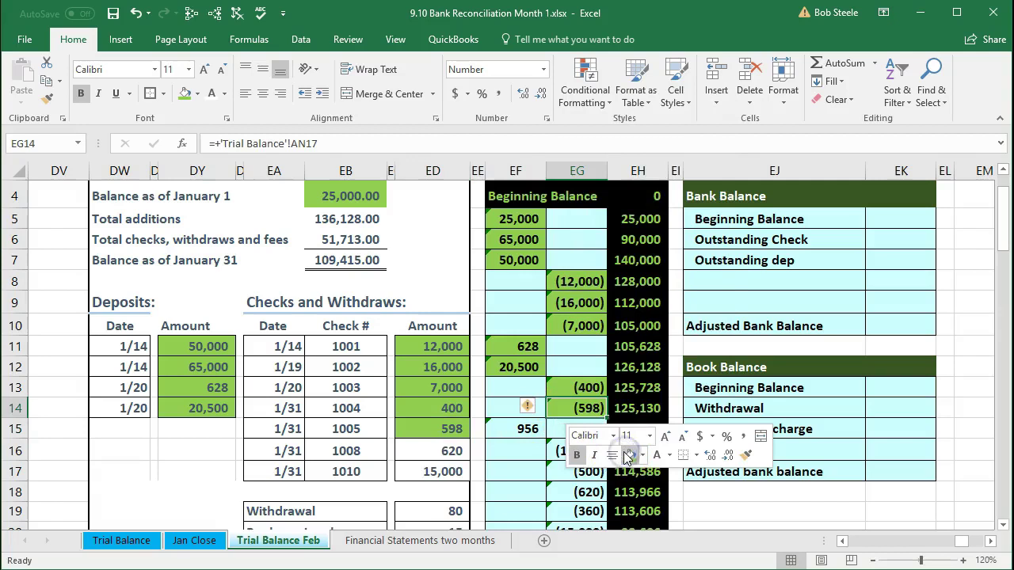
Step: Match the 620 amount of check 1008 to its Checking ledger credit and fill both cells light green
left_click(431, 452)
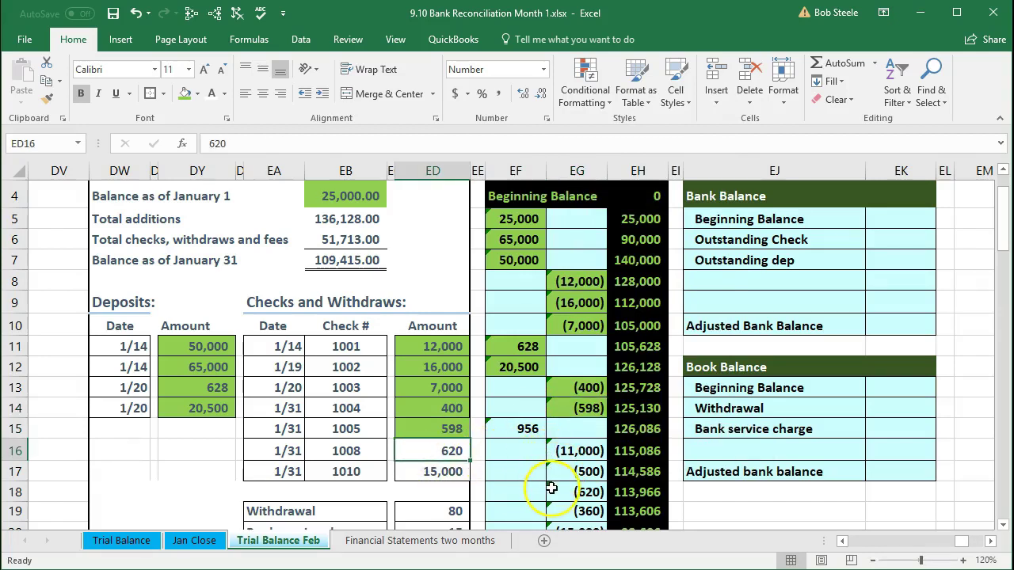
right_click(438, 452)
left_click(497, 496)
left_click(493, 431)
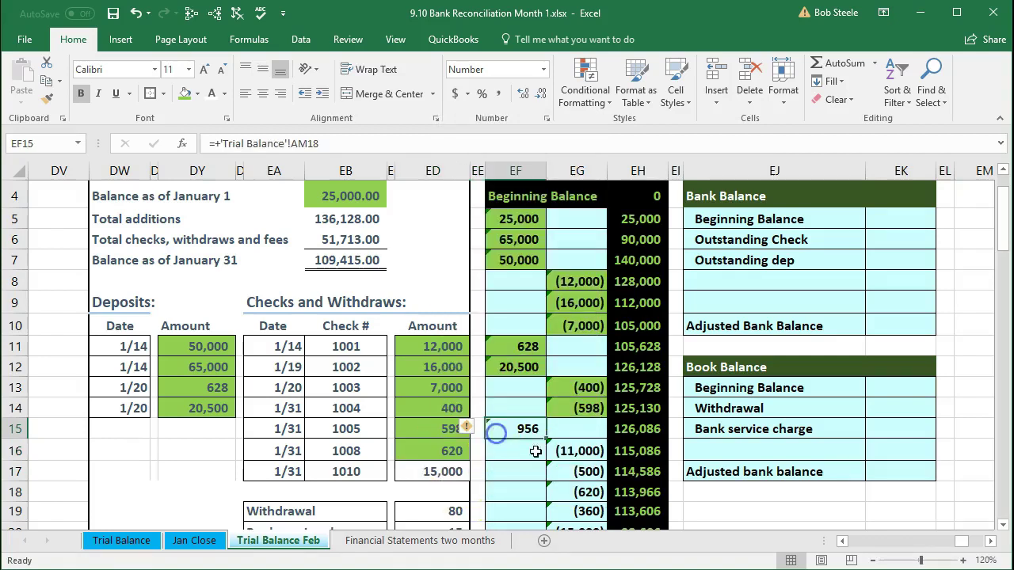
left_click(559, 492)
right_click(559, 492)
left_click(625, 538)
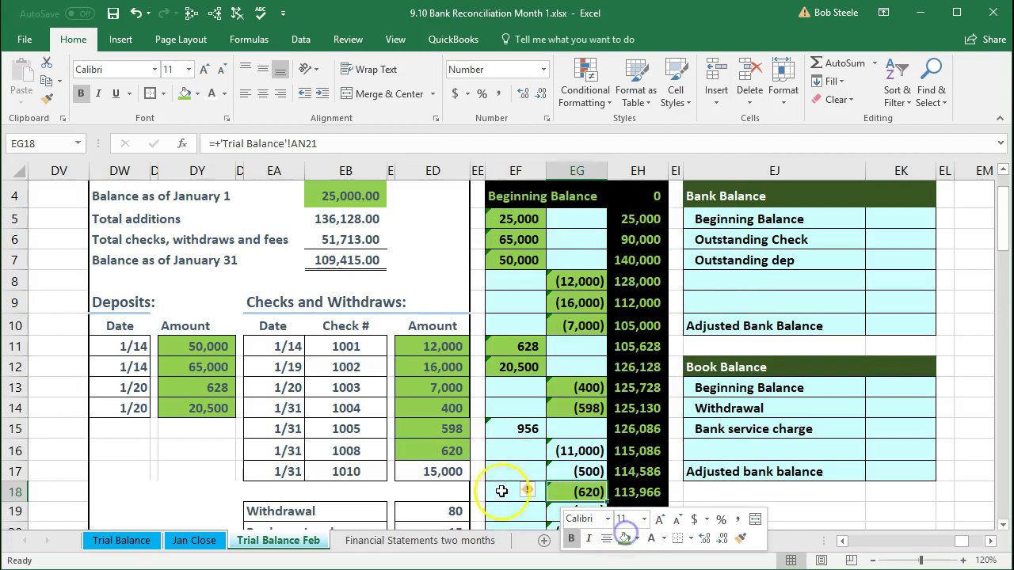
Step: Match the 15,000 amount of check 1010 to its Checking ledger credit and fill both cells light green
left_click(454, 472)
scroll(451, 470, "down", 1)
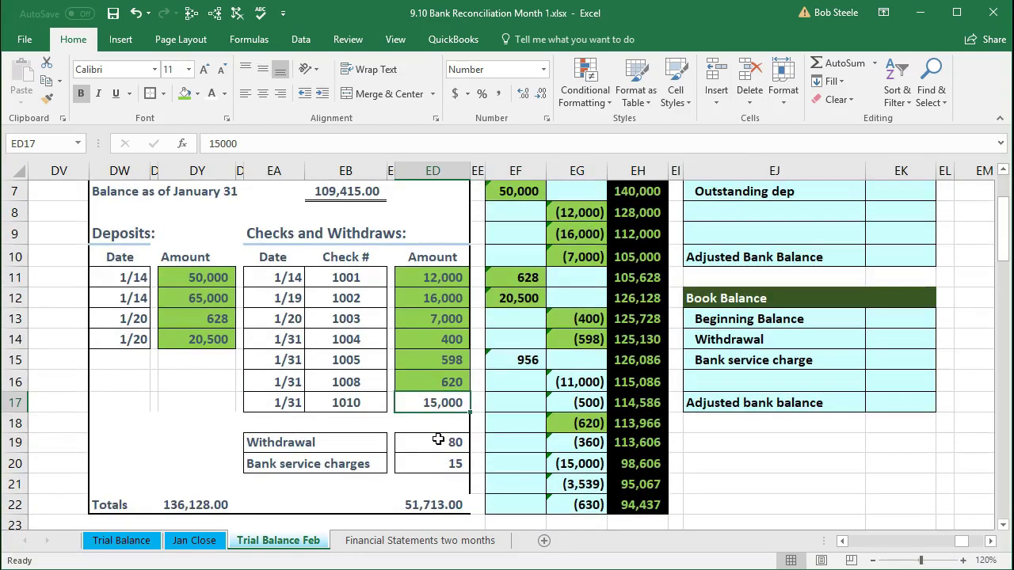
right_click(424, 406)
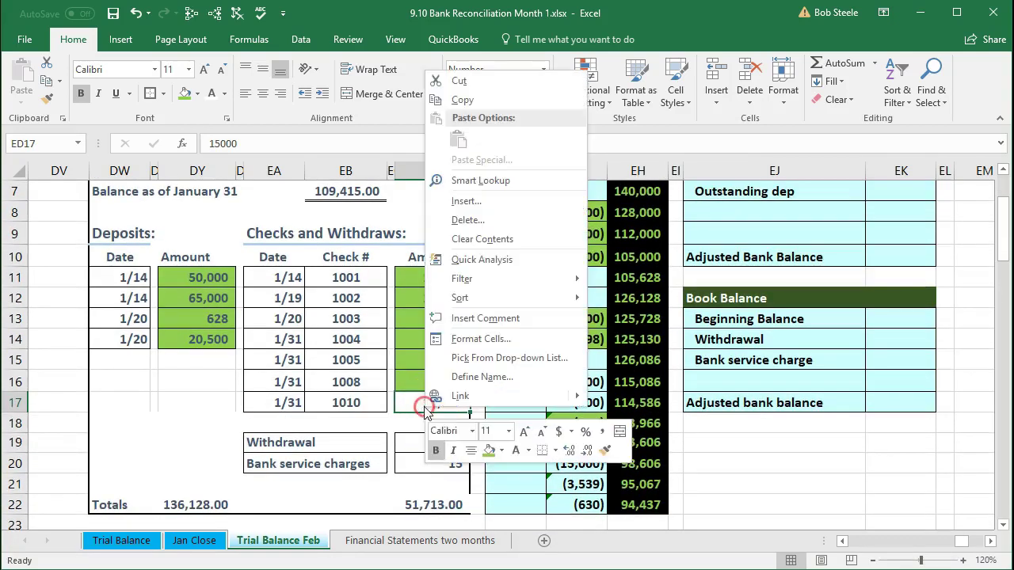
left_click(485, 452)
left_click(564, 464)
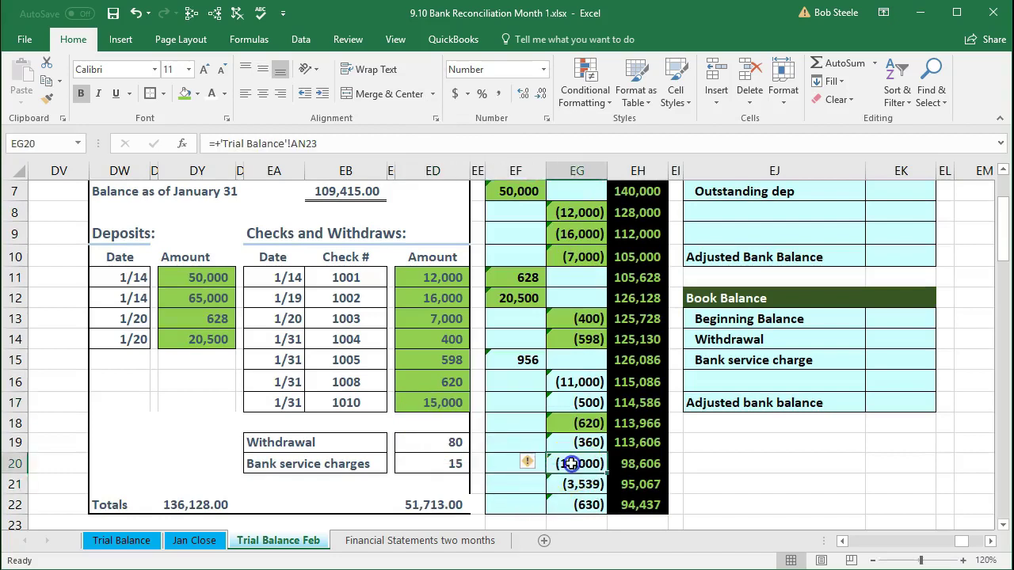
right_click(572, 466)
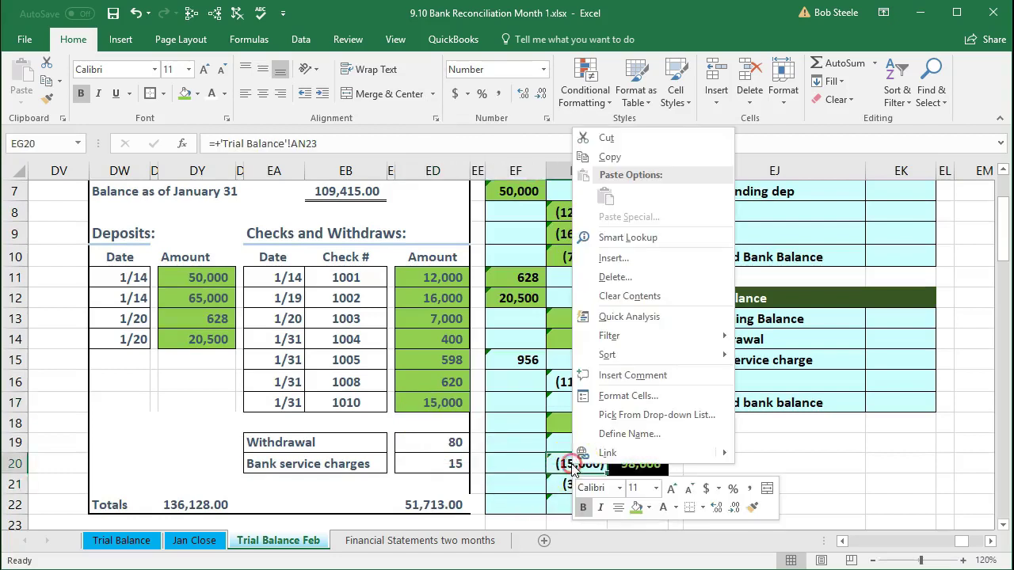
left_click(635, 511)
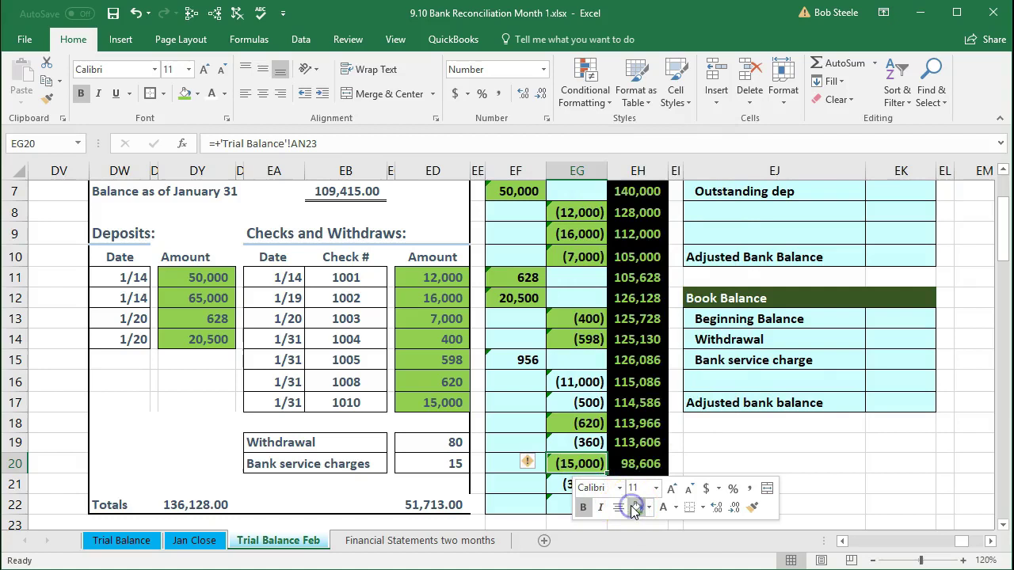
left_click(516, 476)
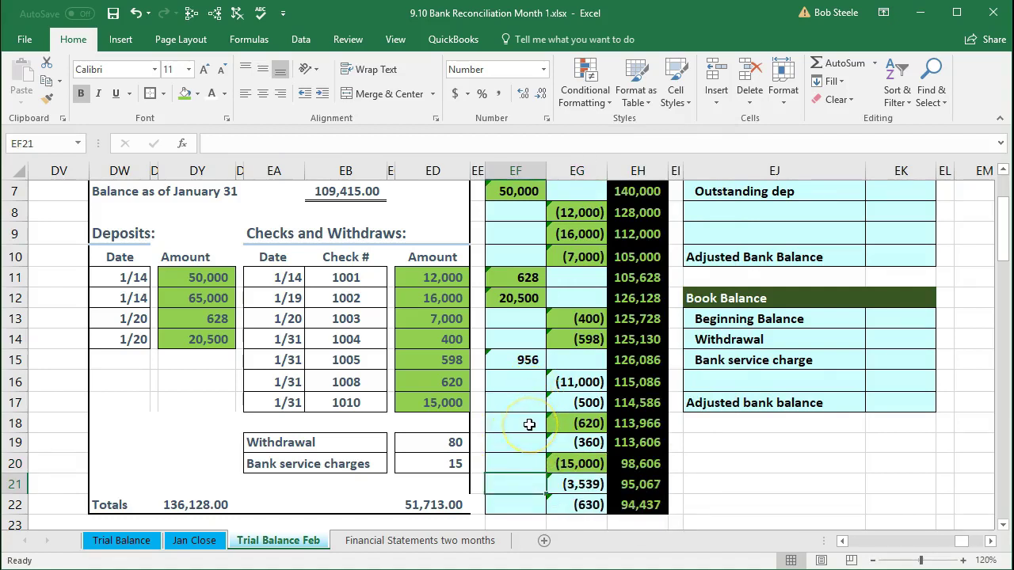
Step: Flag the 80 withdrawal and the 15 bank service charges on the bank statement as unmatched with a yellow fill
left_click(448, 441)
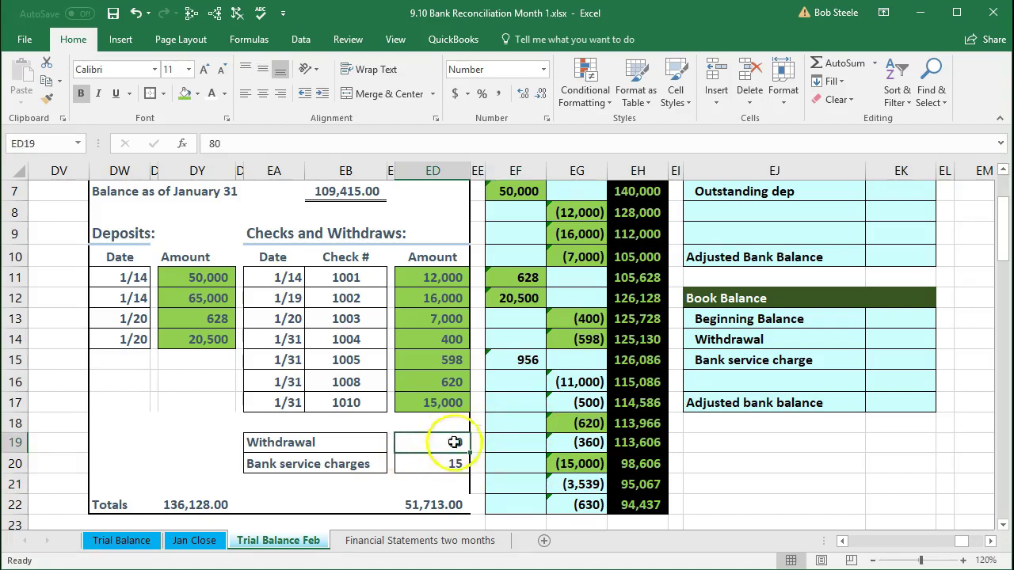
scroll(468, 436, "up", 1)
scroll(471, 436, "down", 1)
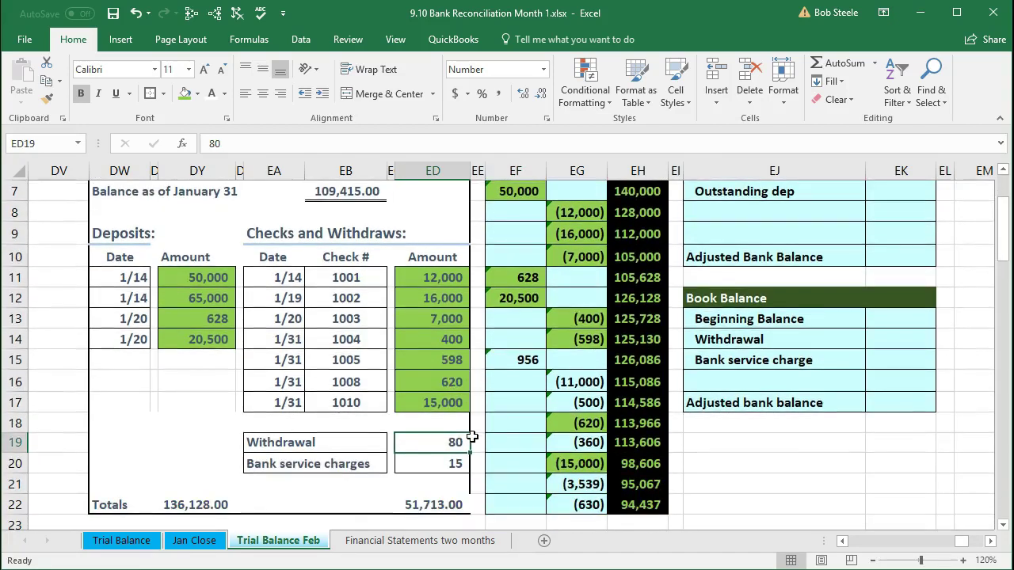
left_click(433, 461)
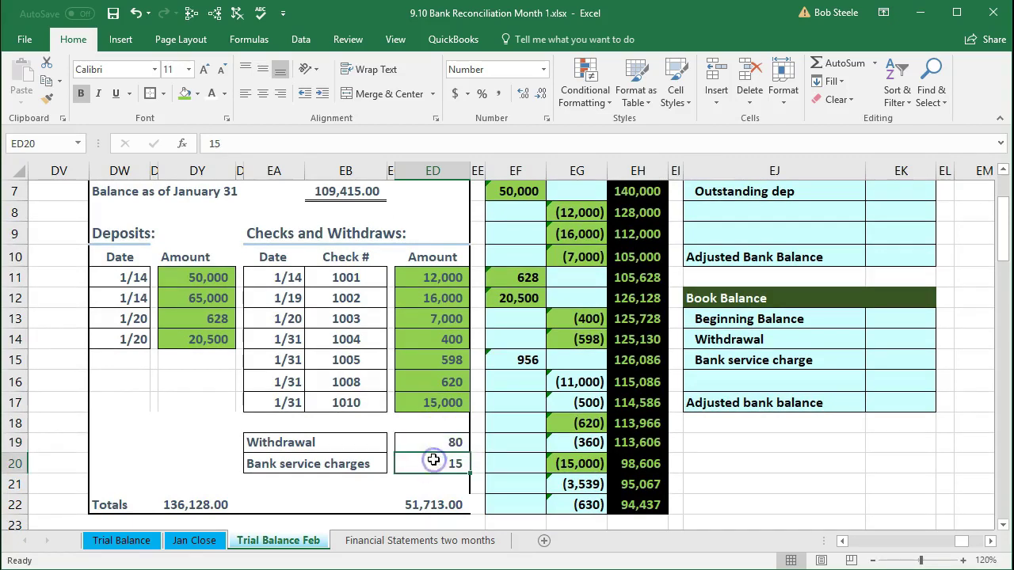
scroll(511, 420, "up", 1)
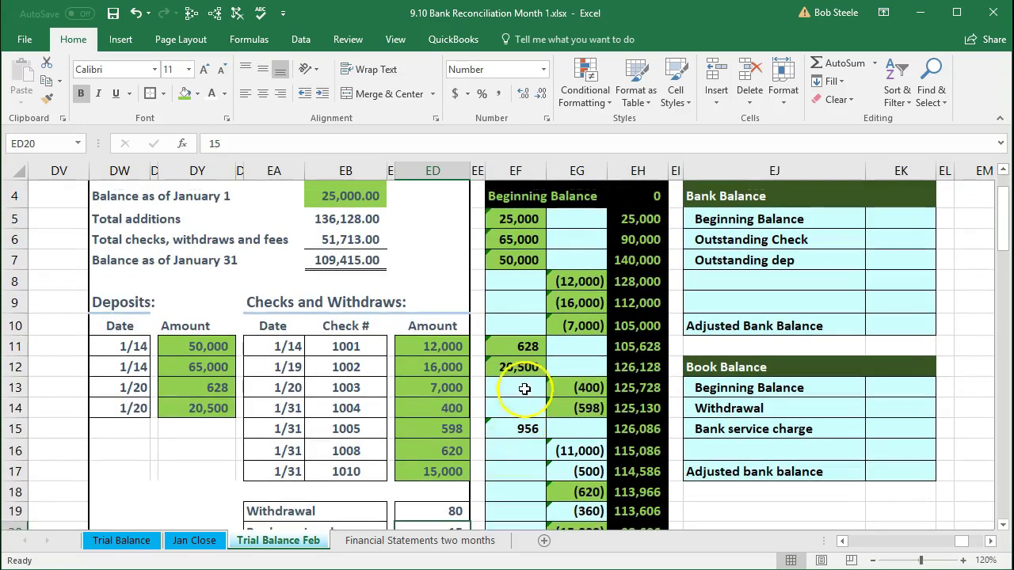
scroll(525, 387, "down", 1)
left_click_drag(448, 443, 435, 462)
right_click(435, 462)
left_click(511, 504)
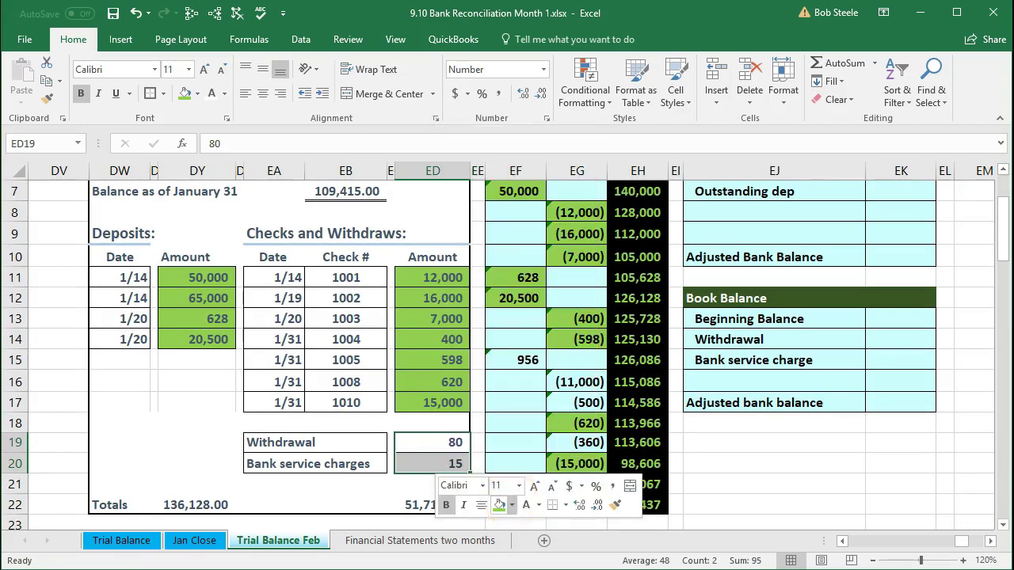
left_click(540, 564)
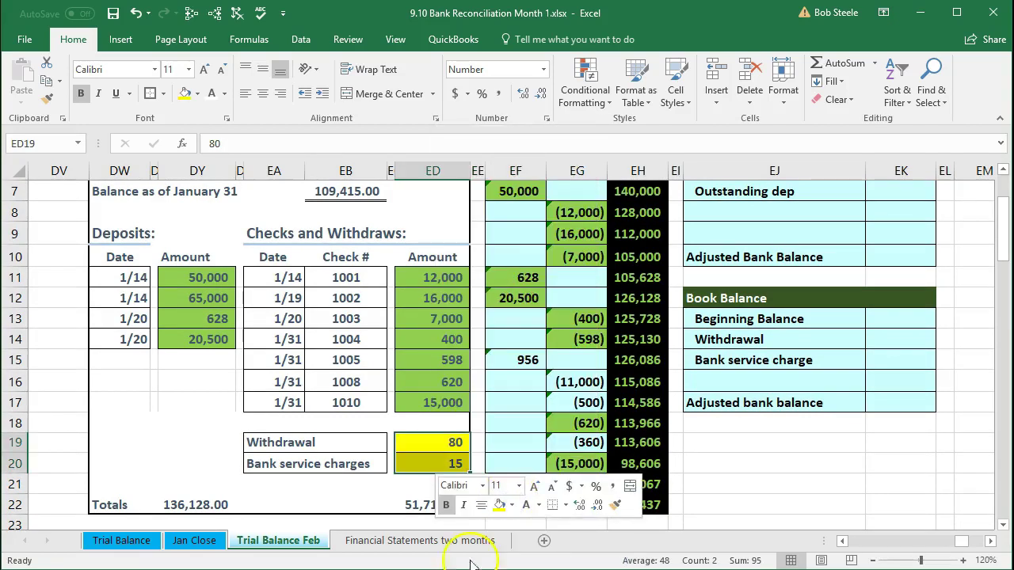
left_click(353, 481)
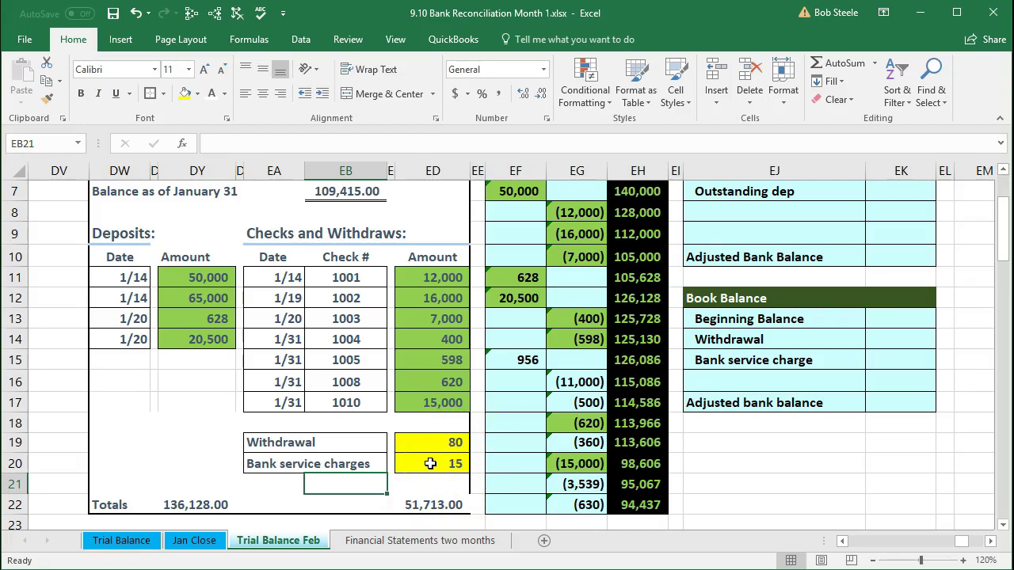
Step: Mark the unmatched 956 deposit in the Checking ledger's Debit column with a yellow fill
scroll(440, 452, "up", 1)
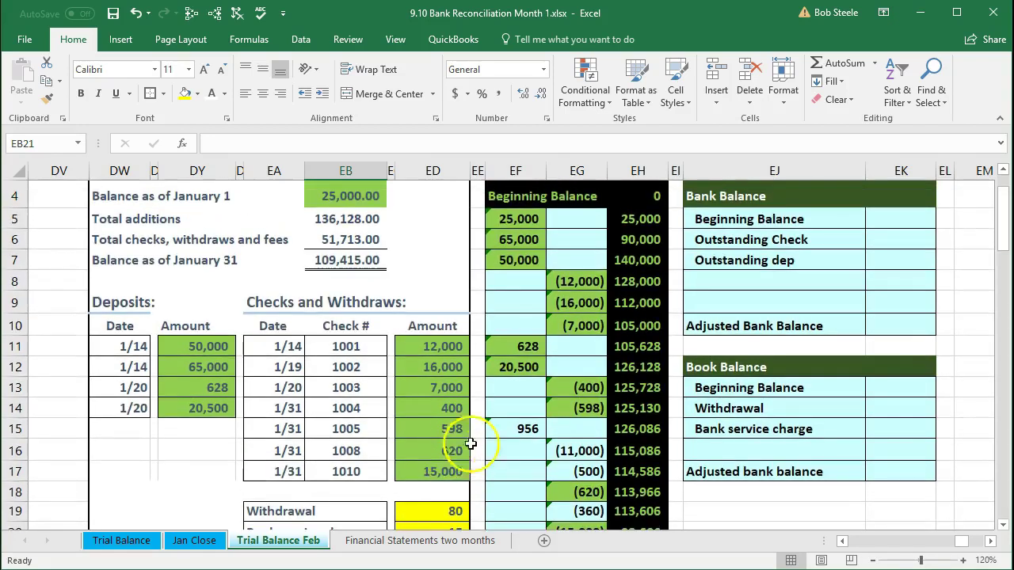
left_click(516, 428)
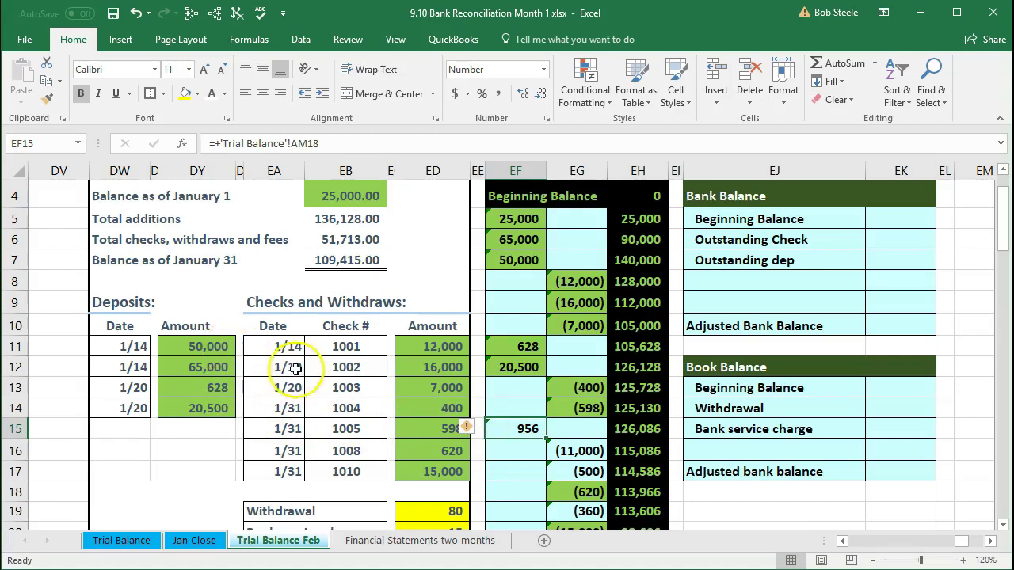
right_click(526, 428)
left_click(586, 474)
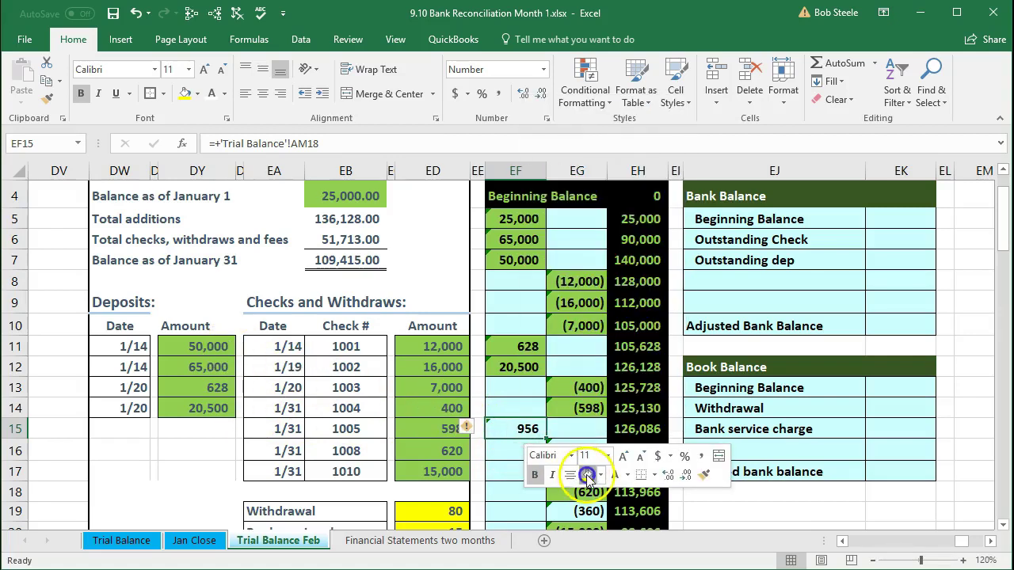
left_click(505, 484)
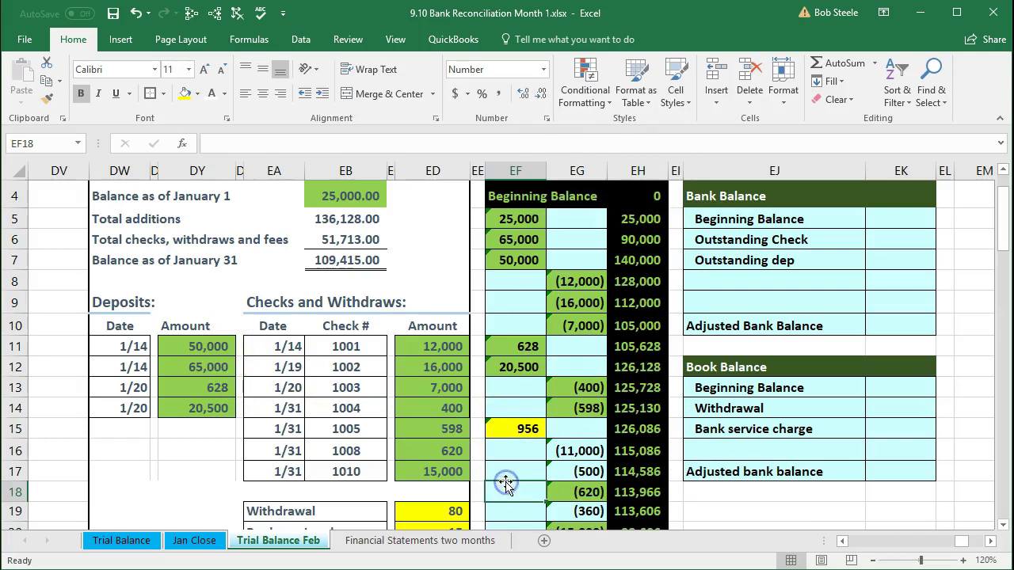
Step: Fill the unmatched 11,000 and 500 credits in the Checking ledger yellow
left_click(577, 451)
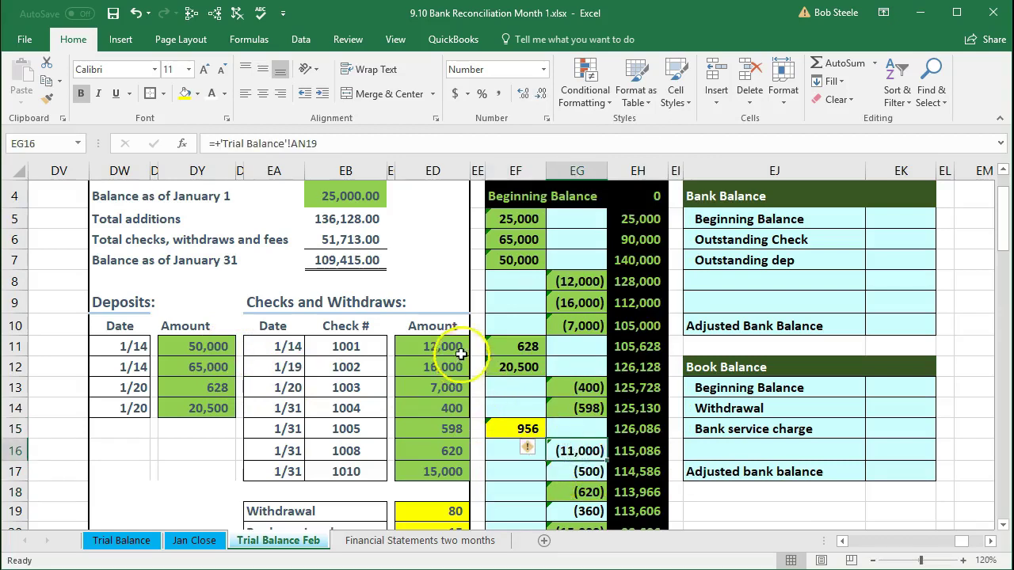
right_click(587, 451)
left_click(647, 493)
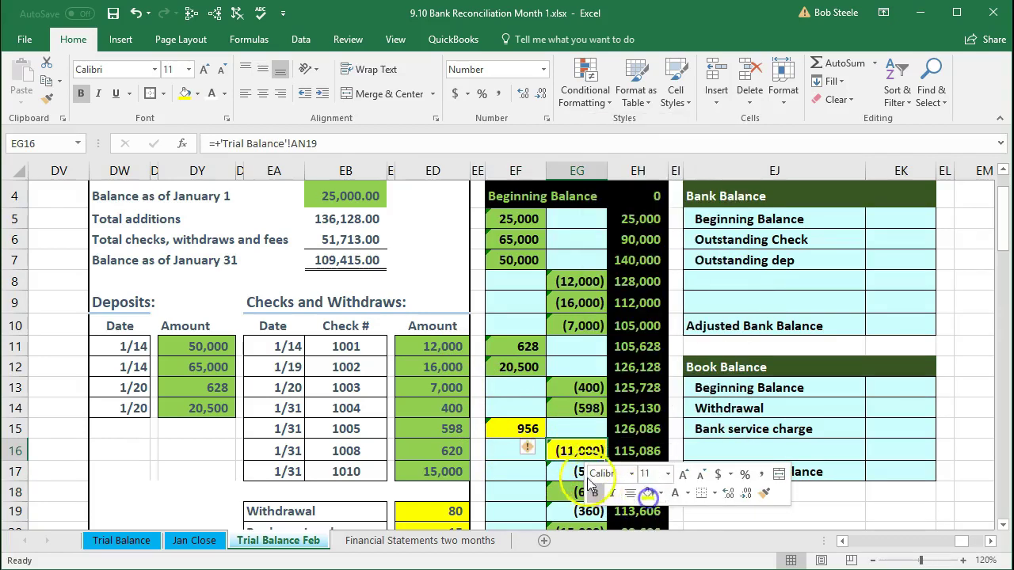
left_click(567, 473)
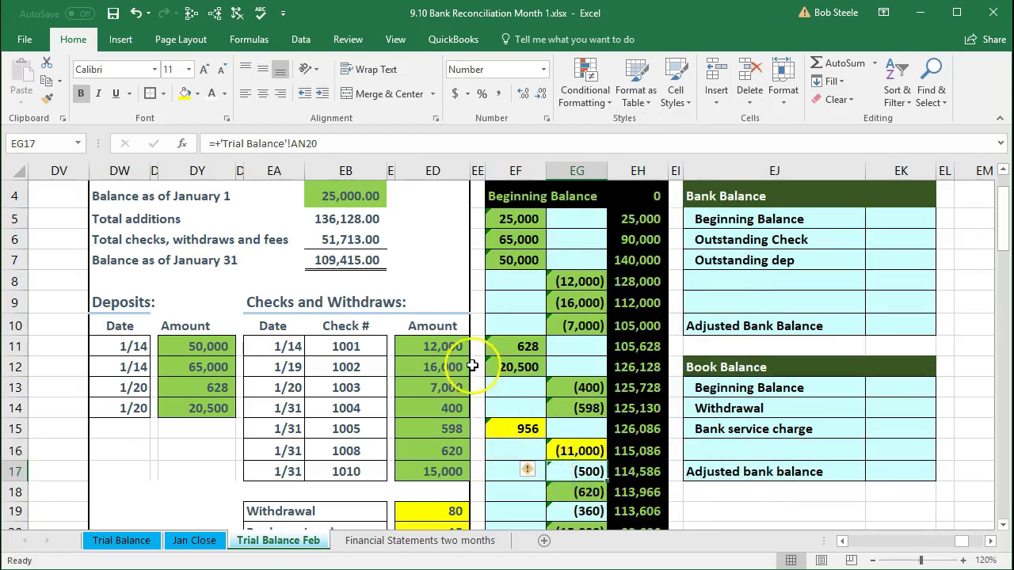
scroll(472, 405, "down", 1)
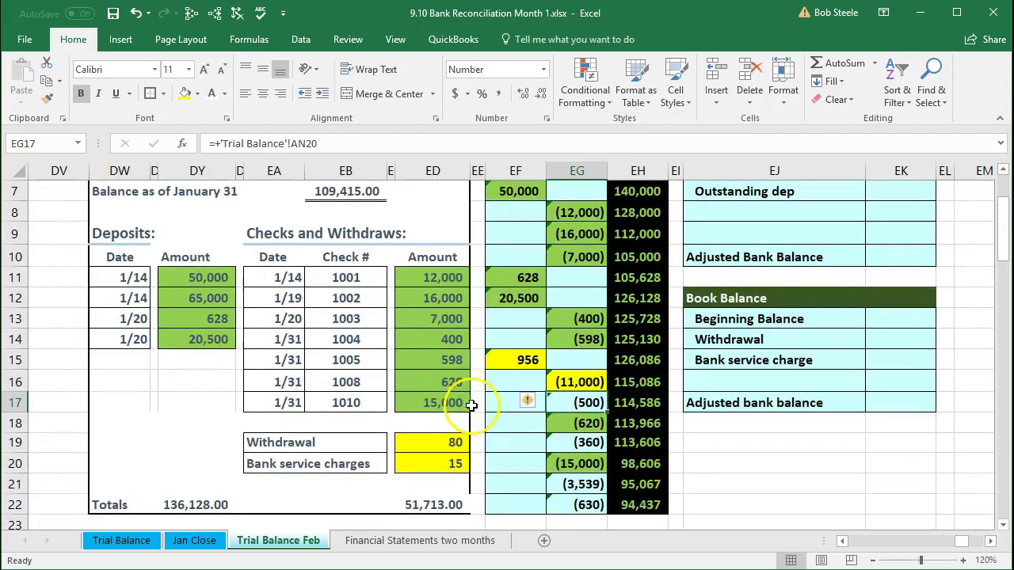
right_click(569, 404)
left_click(625, 444)
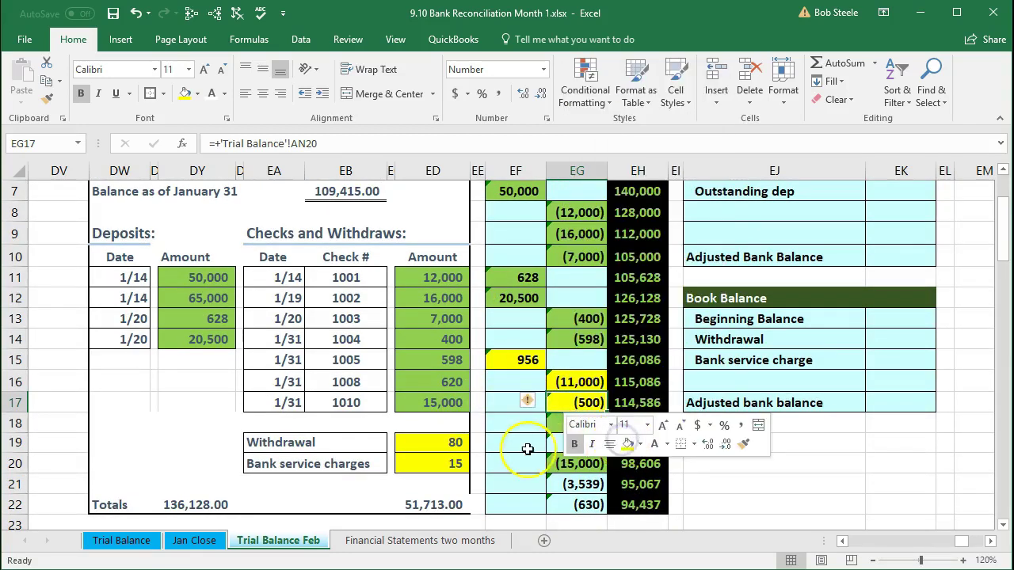
Step: Fill the remaining unmatched Checking ledger credits of 360, 3,539 and 630 yellow
left_click(563, 441)
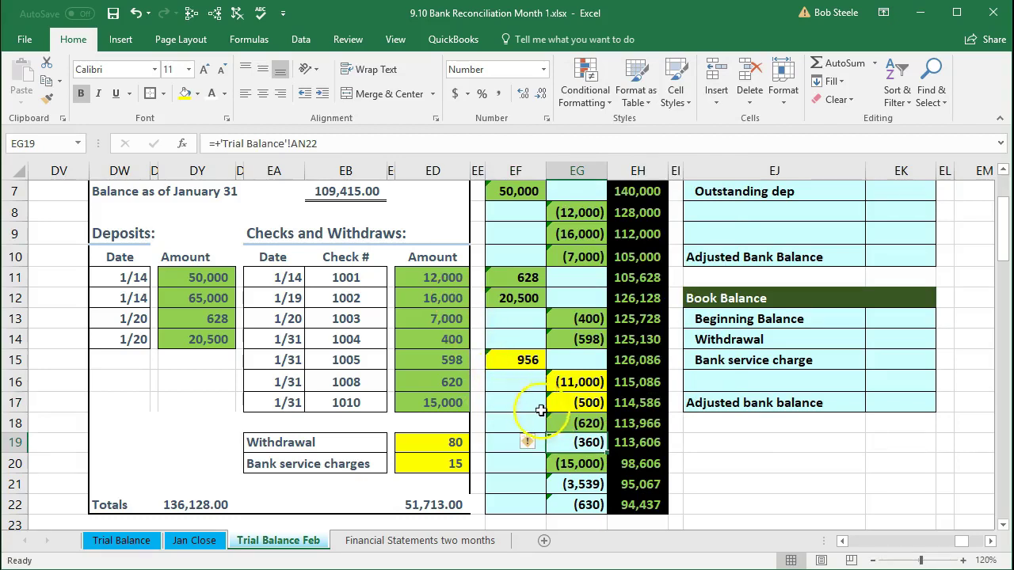
right_click(561, 444)
left_click(626, 484)
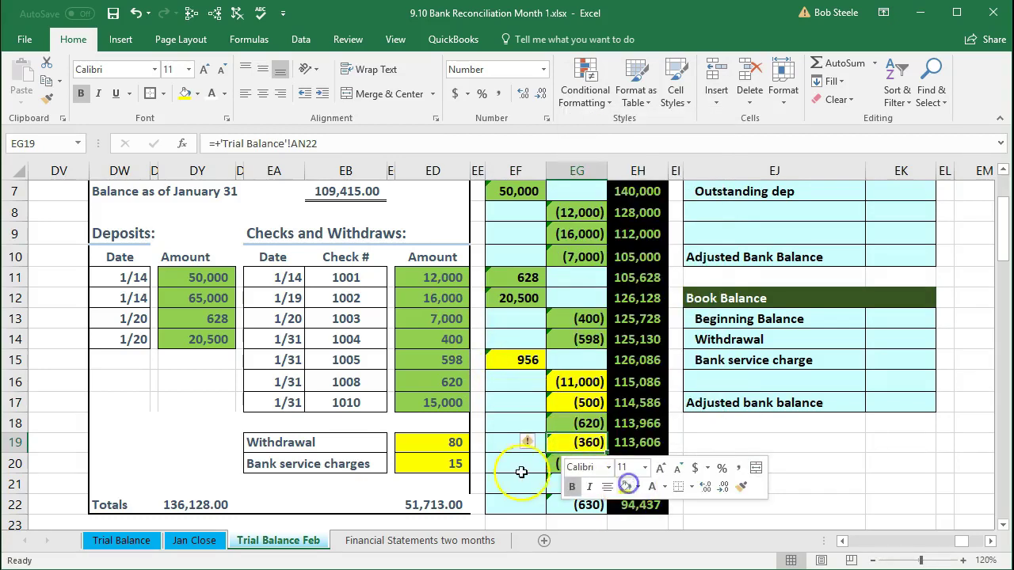
left_click(521, 481)
left_click_drag(558, 484, 570, 500)
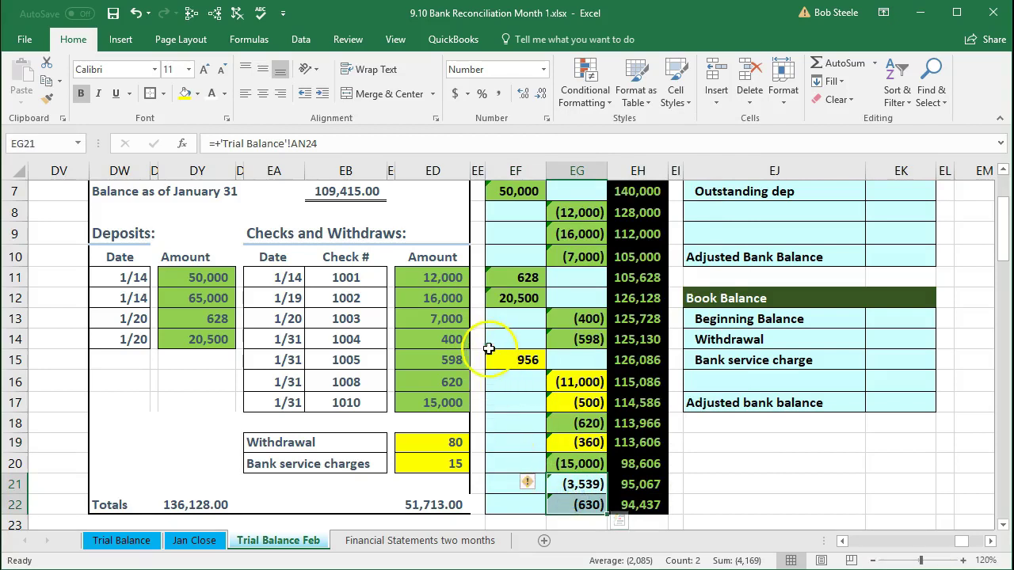
right_click(574, 494)
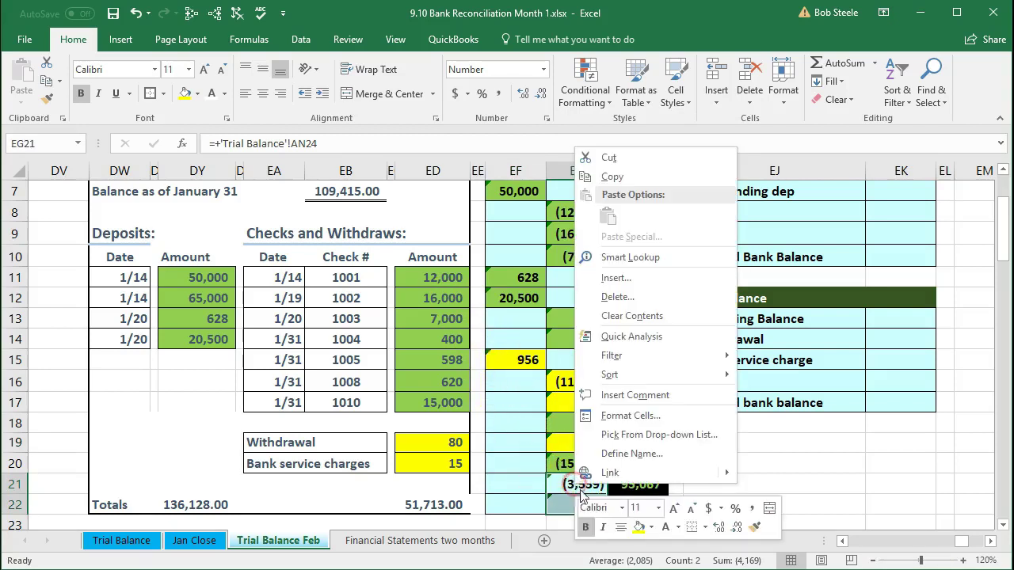
left_click(636, 528)
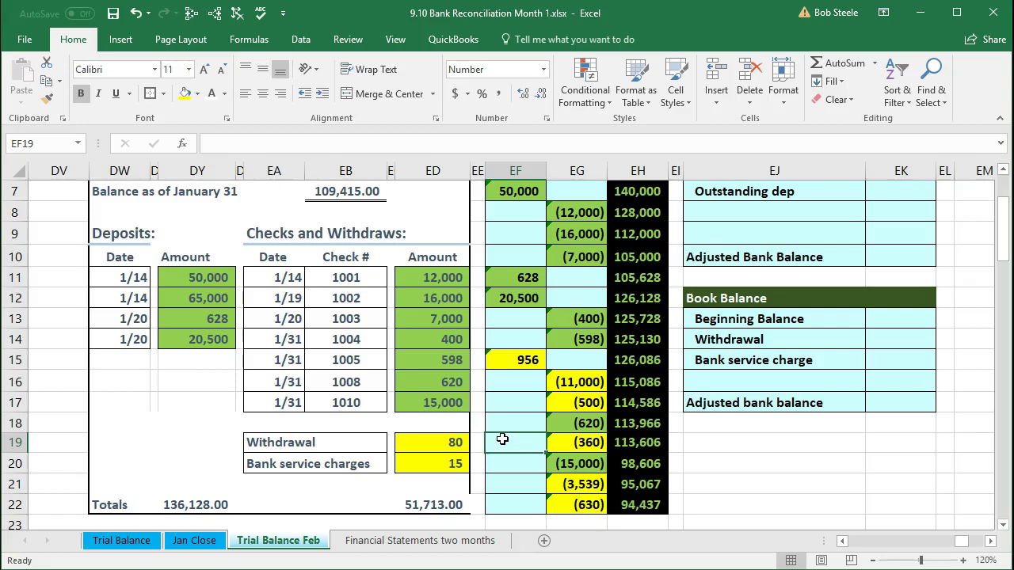
Step: Review the outstanding 956 deposit and the outstanding 11,000 and 500 credits in the Checking ledger
left_click(504, 425)
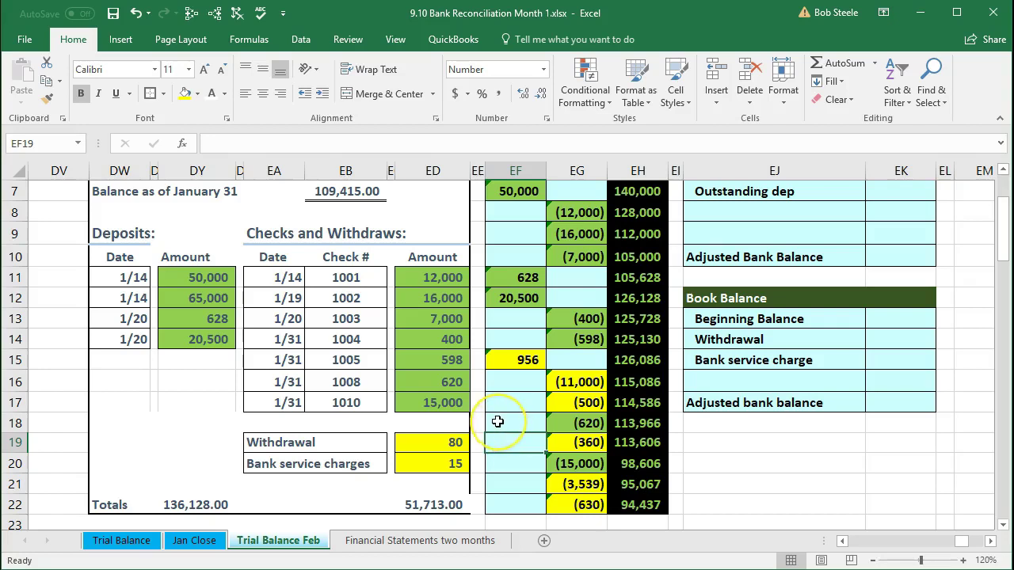
left_click(502, 405)
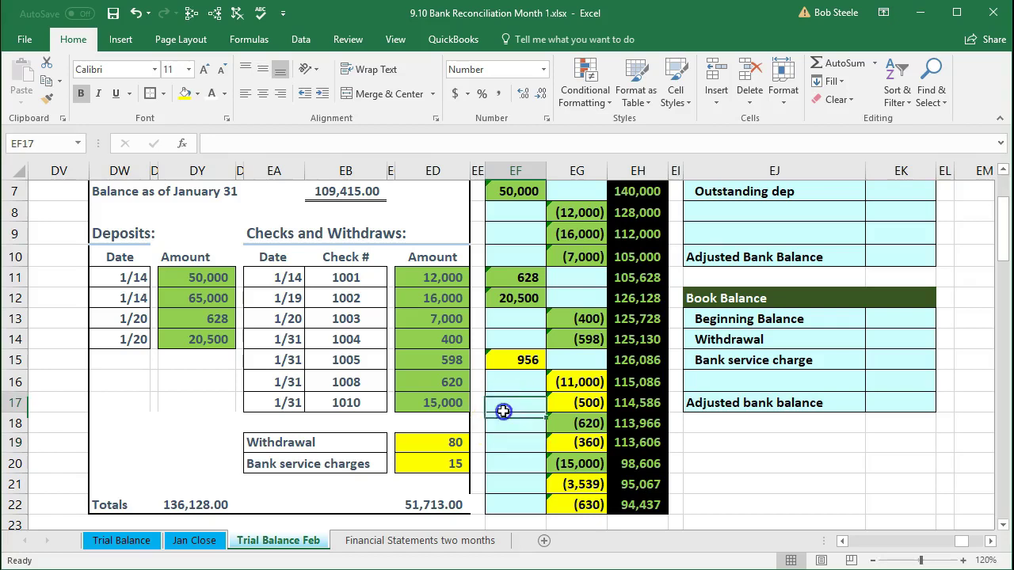
left_click(510, 361)
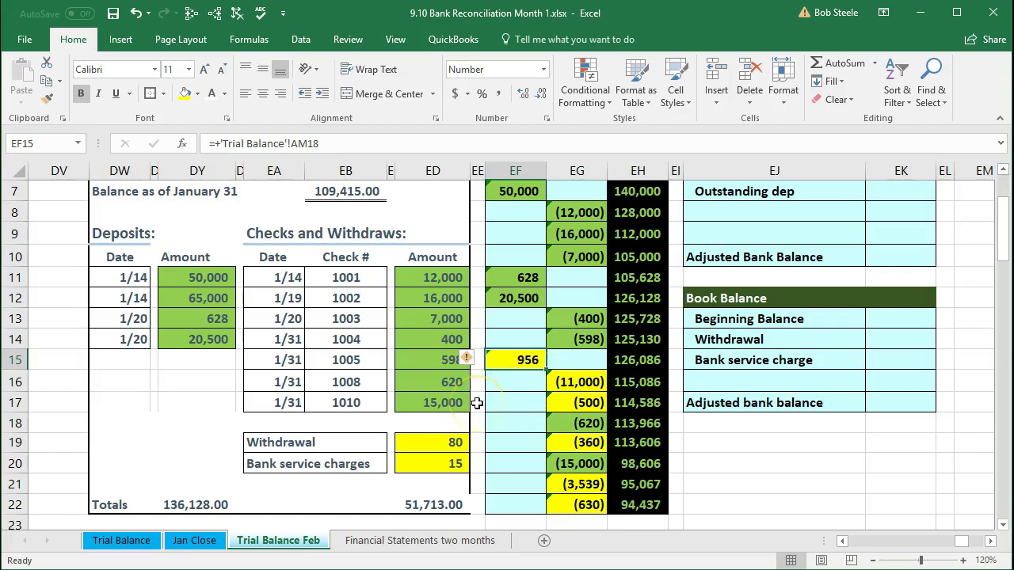
left_click_drag(574, 382, 574, 402)
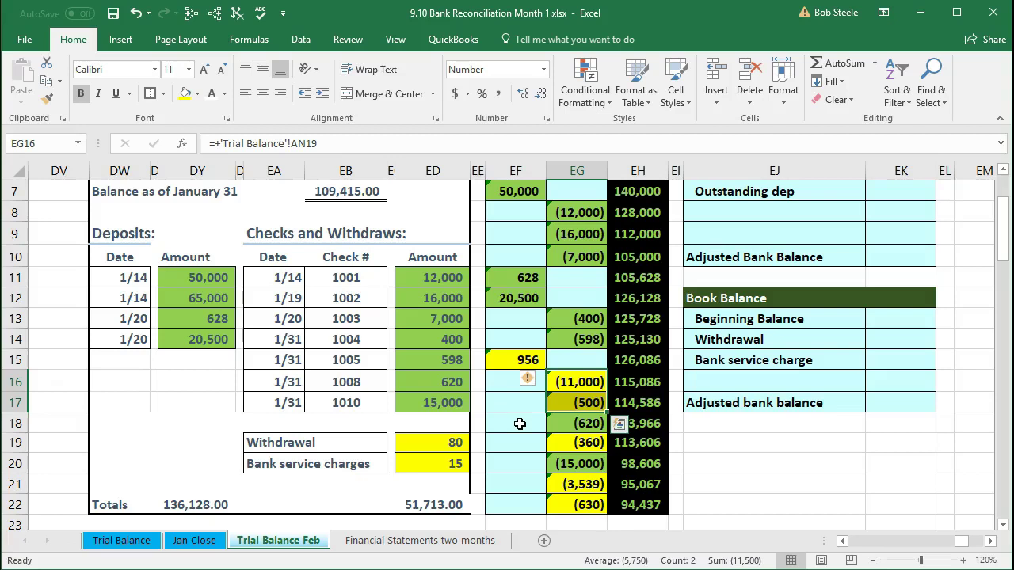
left_click(520, 424)
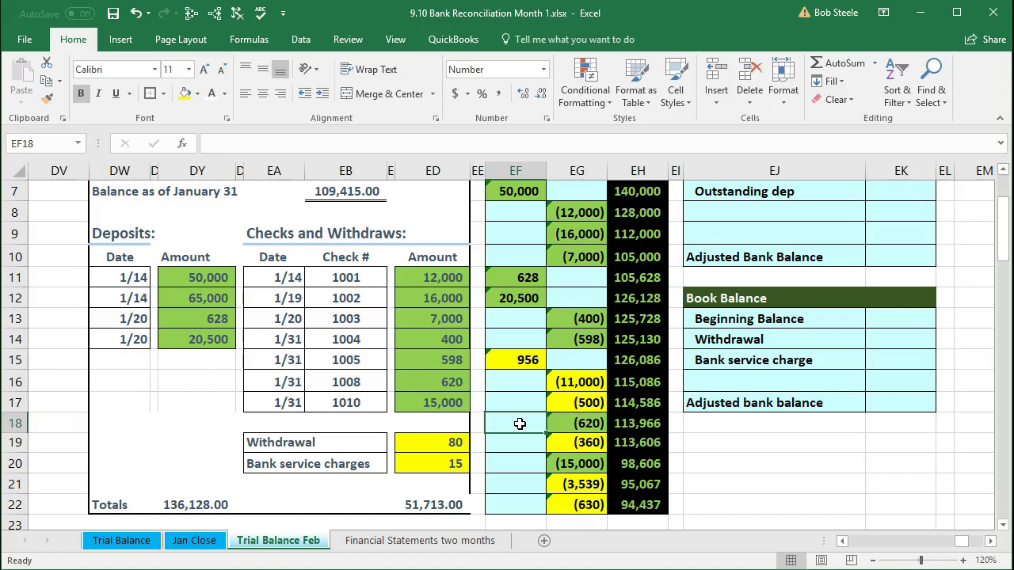
left_click(570, 382)
left_click_drag(569, 382, 574, 404)
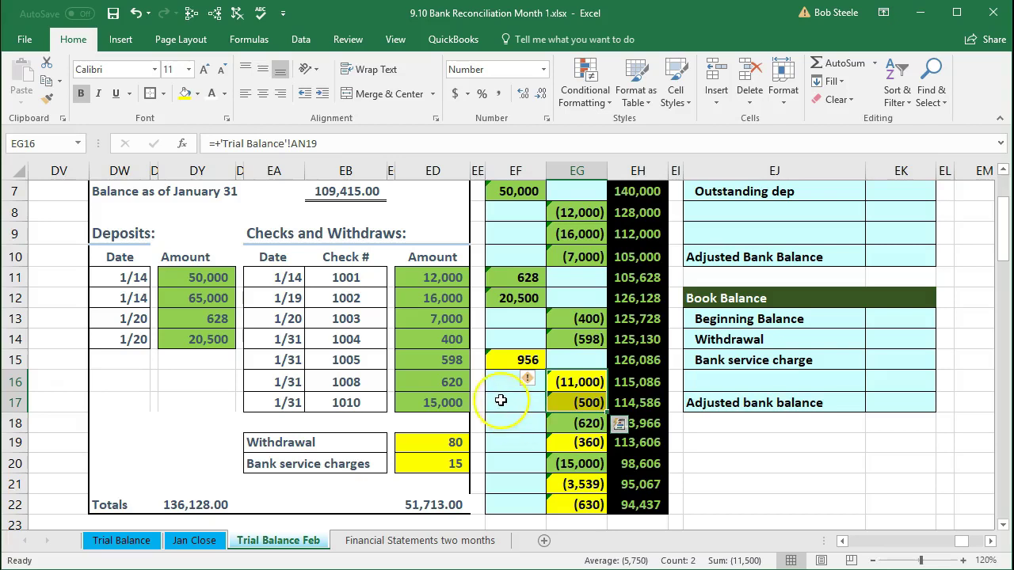
Step: Go to the bank reconciliation for the month ended January 31 and select its title cell
scroll(496, 349, "up", 1)
scroll(496, 348, "up", 1)
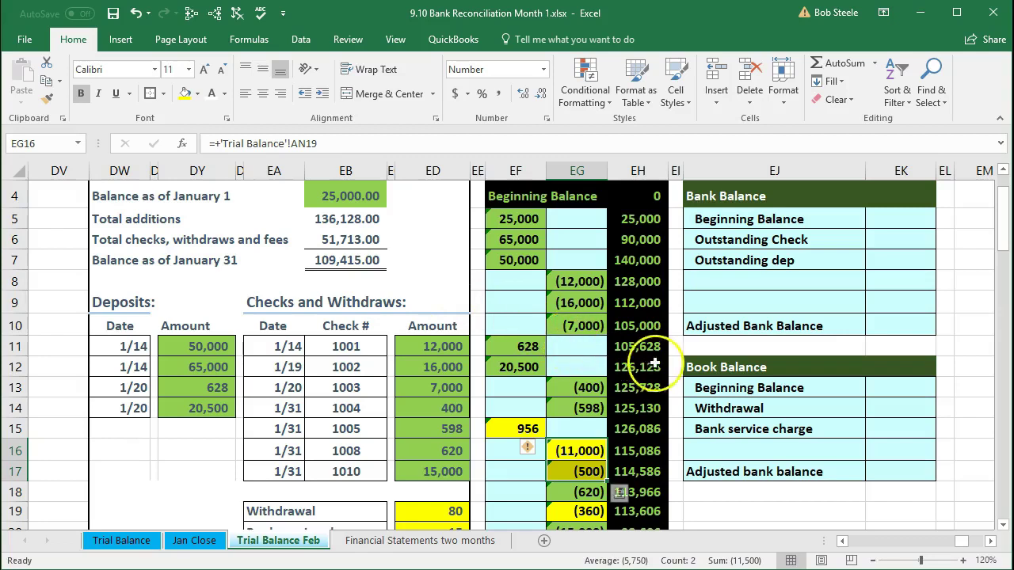
scroll(659, 364, "up", 1)
left_click(723, 250)
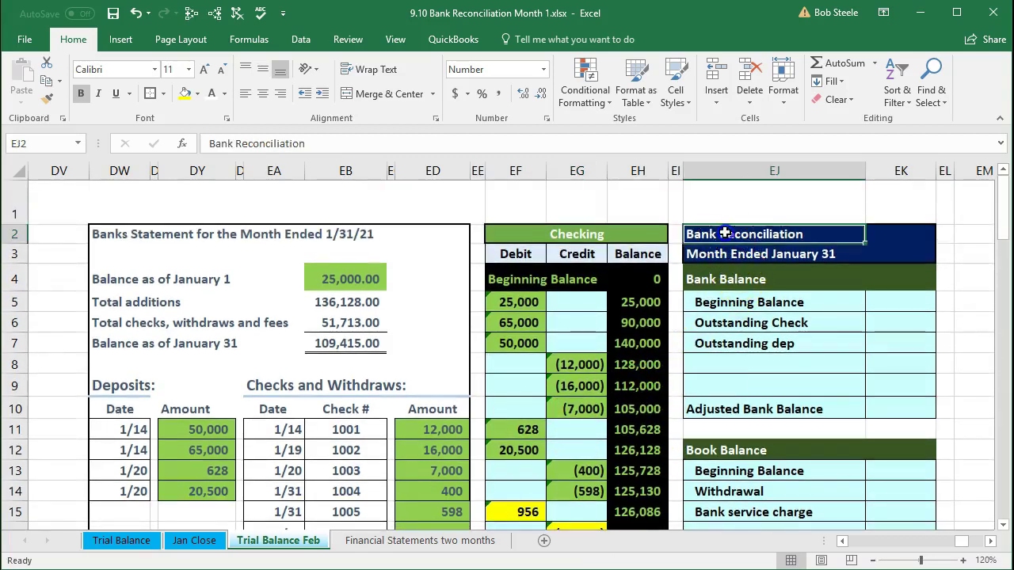
Step: Enter 109,415 as the beginning balance in the Bank Balance section of the January 31 reconciliation
left_click(734, 302)
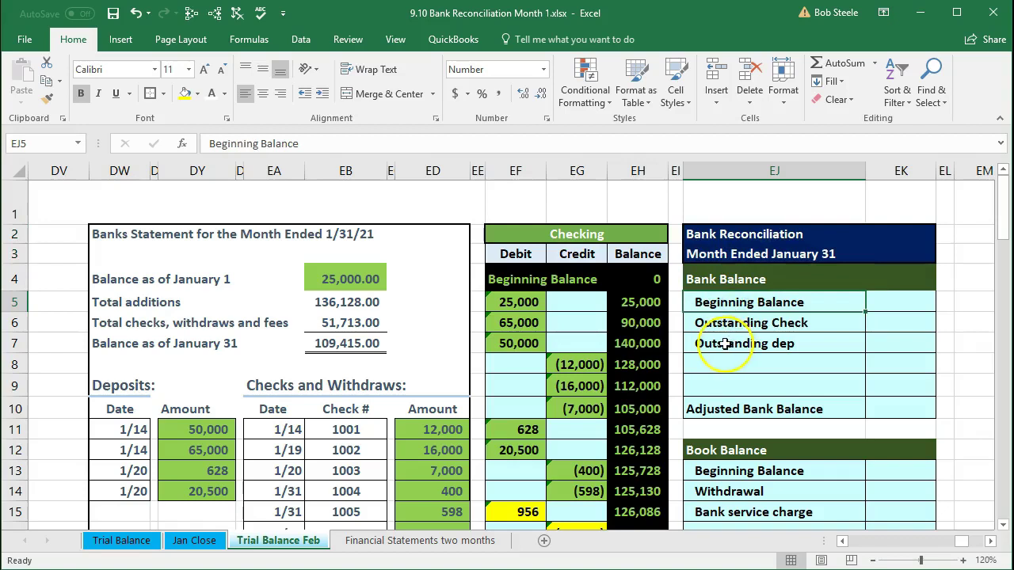
left_click(707, 279)
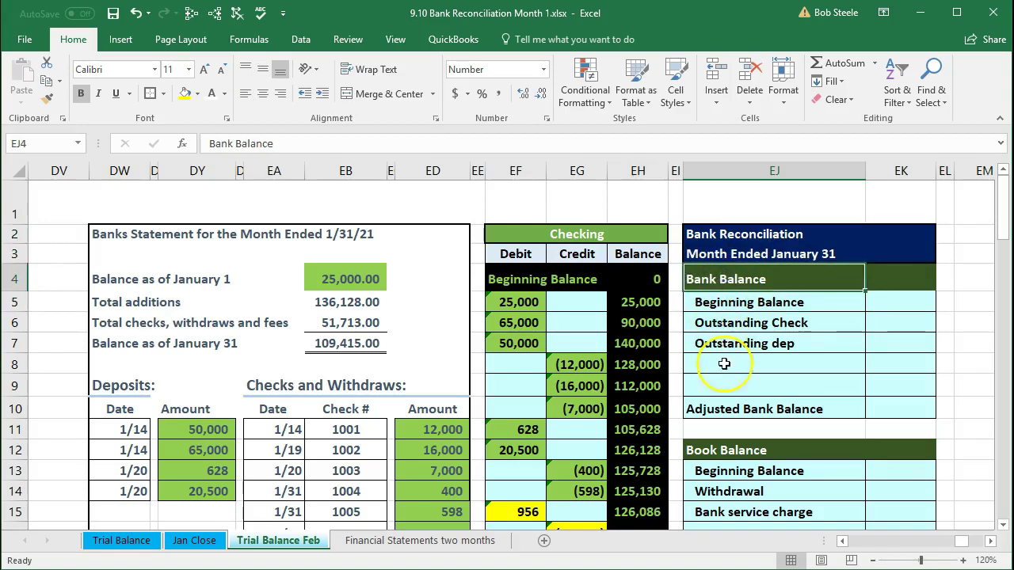
left_click(726, 450)
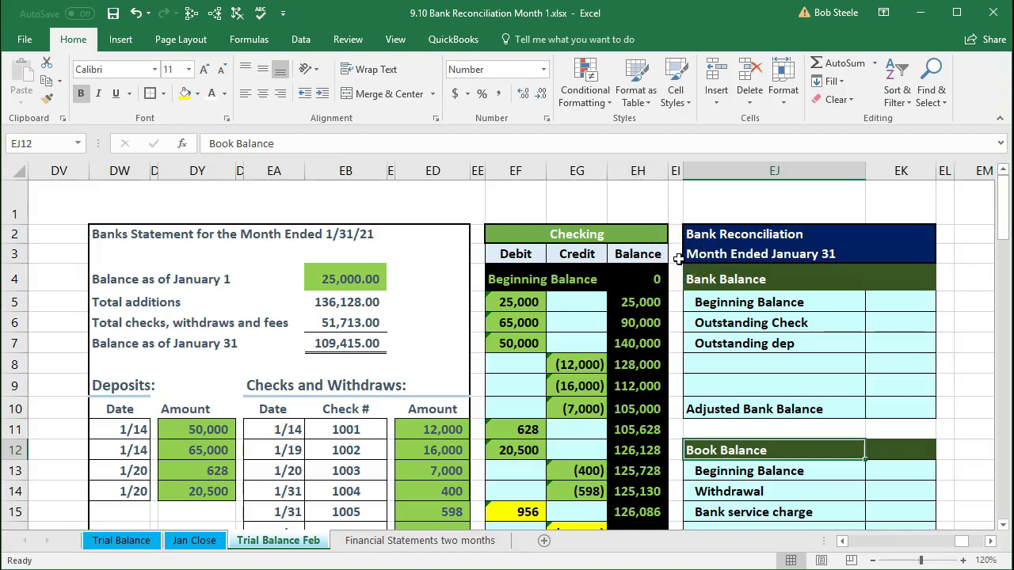
scroll(679, 259, "down", 1)
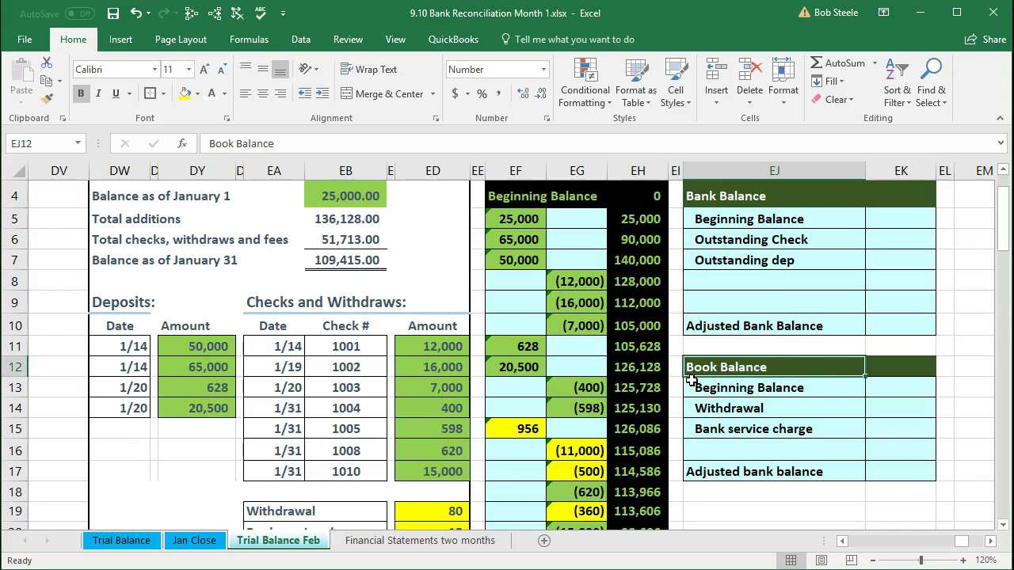
scroll(691, 381, "up", 1)
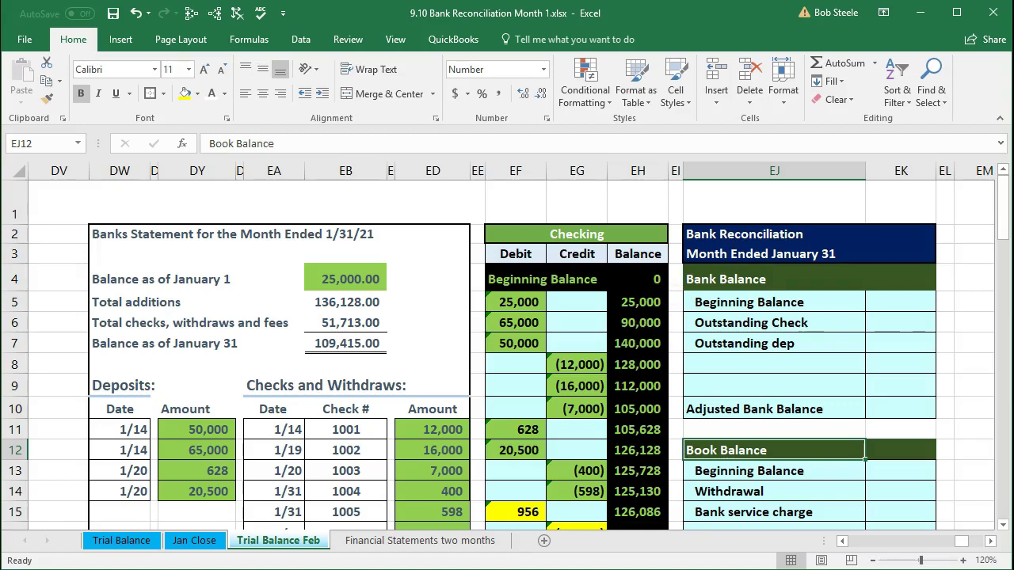
left_click(896, 305)
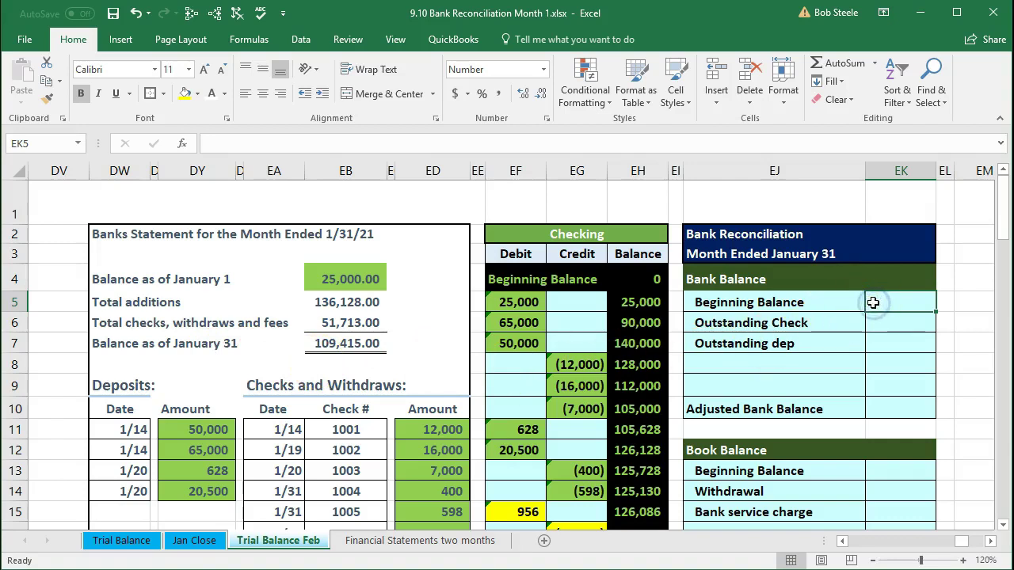
type("109,")
type("415")
key("Return")
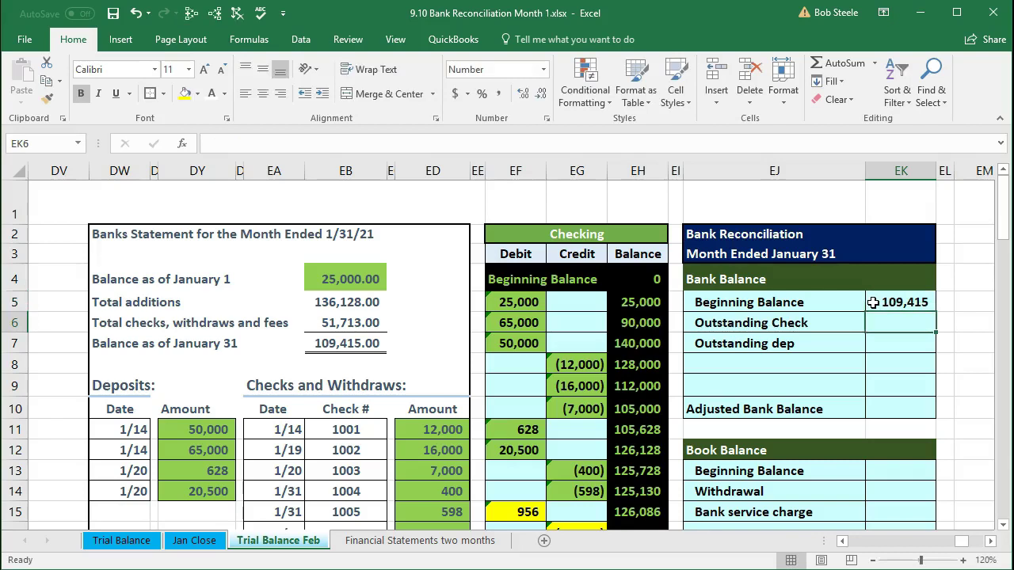
Step: Enter the Checking ledger's final balance, 94,437, as the beginning balance in the Book Balance section
scroll(872, 302, "down", 2)
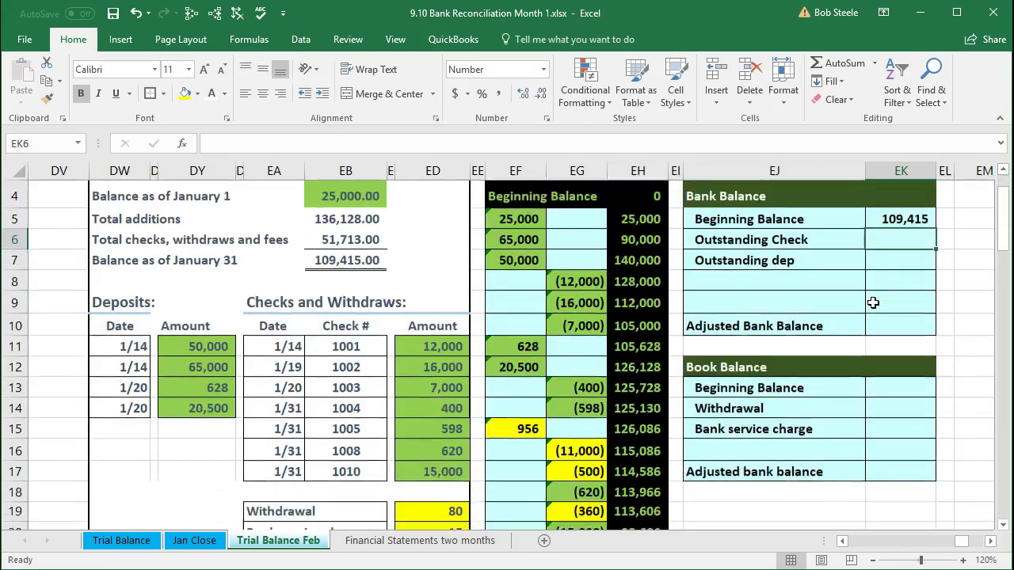
scroll(872, 302, "down", 1)
left_click(638, 441)
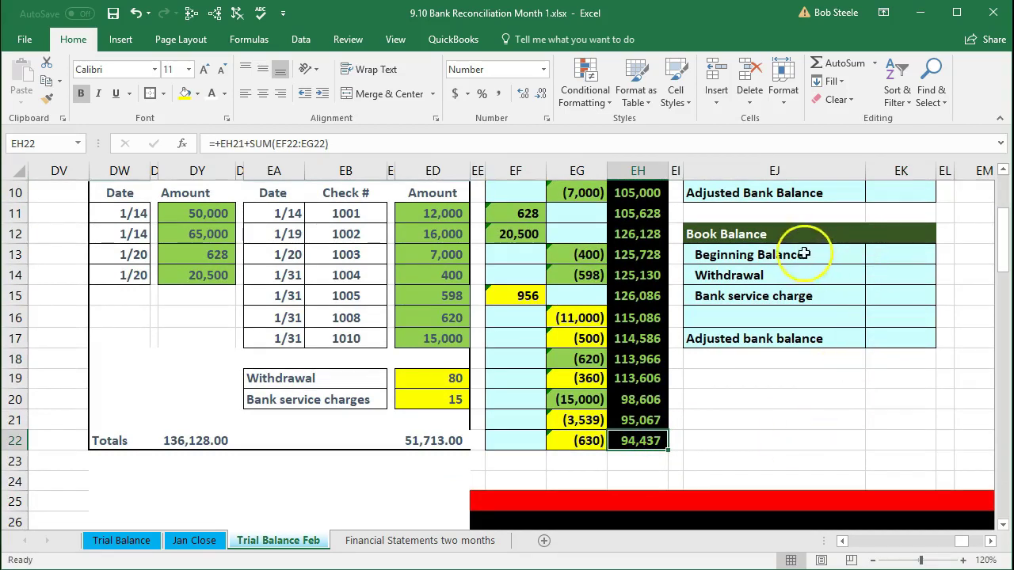
left_click(888, 254)
type("9")
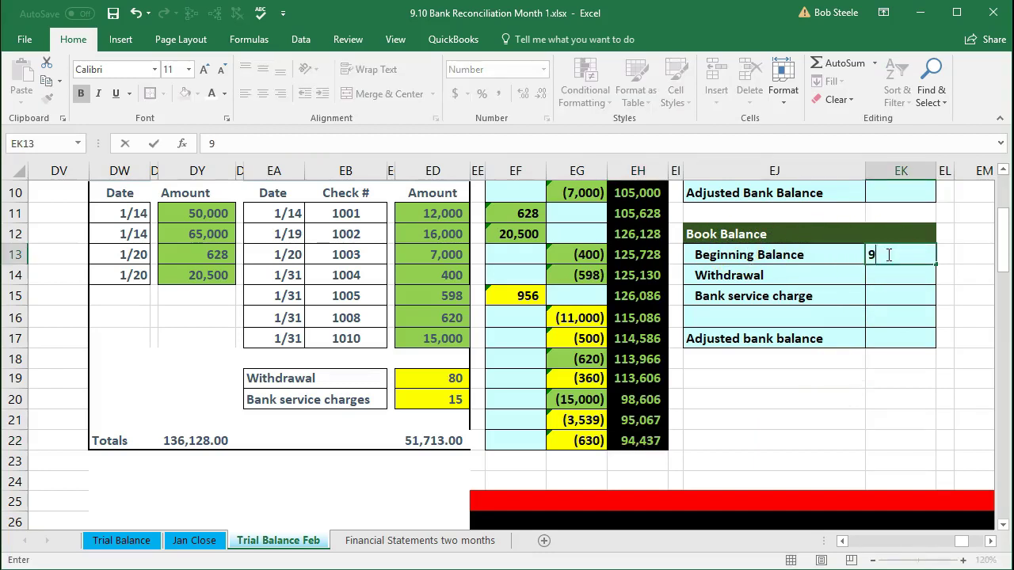
type("4,437")
key("Return")
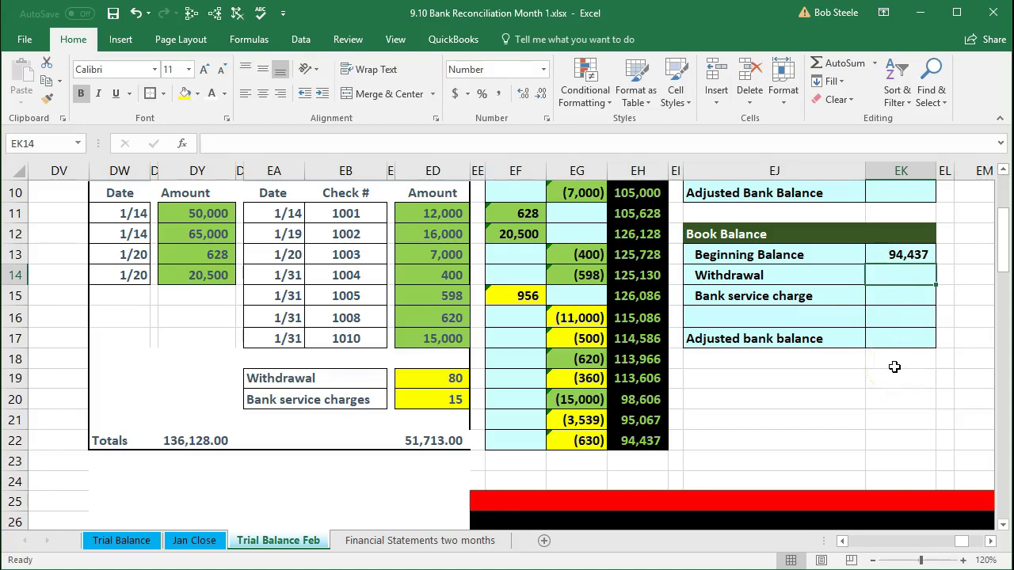
Step: Compare the bank and book beginning balances and review the bank statement's unmatched withdrawal and bank service charges
scroll(897, 365, "up", 2)
scroll(893, 366, "up", 1)
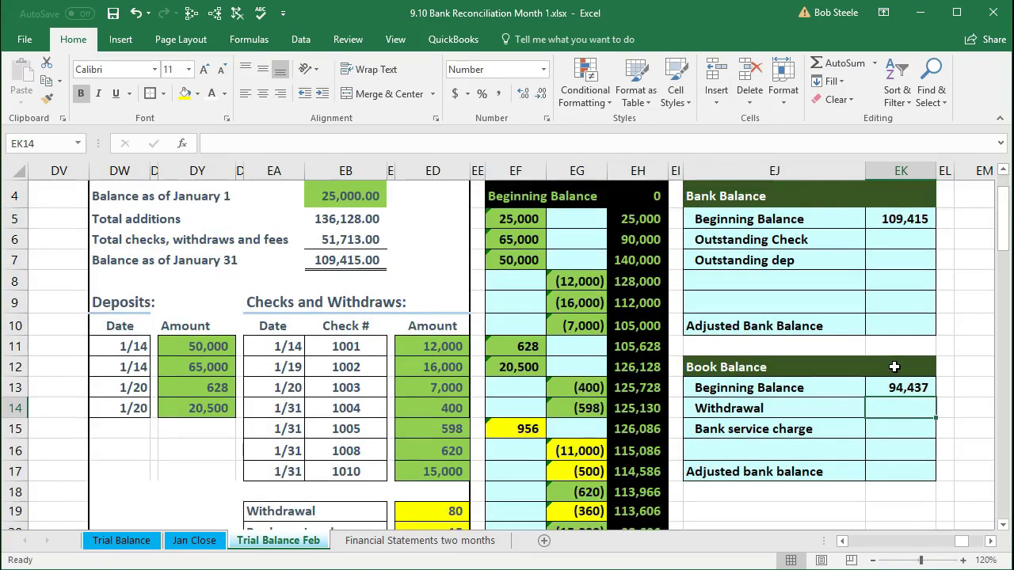
left_click(890, 219)
left_click(889, 387)
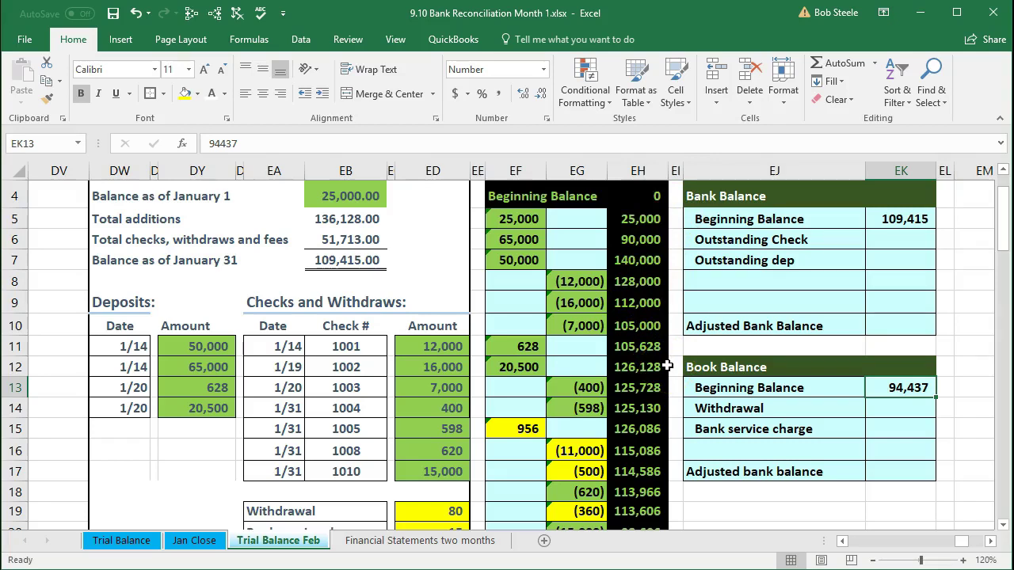
scroll(668, 366, "down", 1)
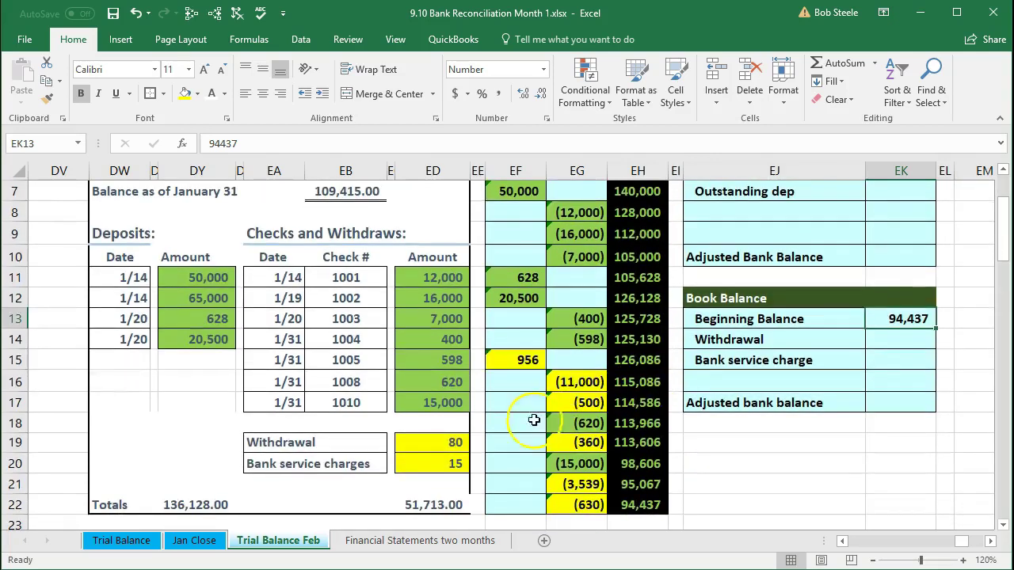
left_click(447, 438)
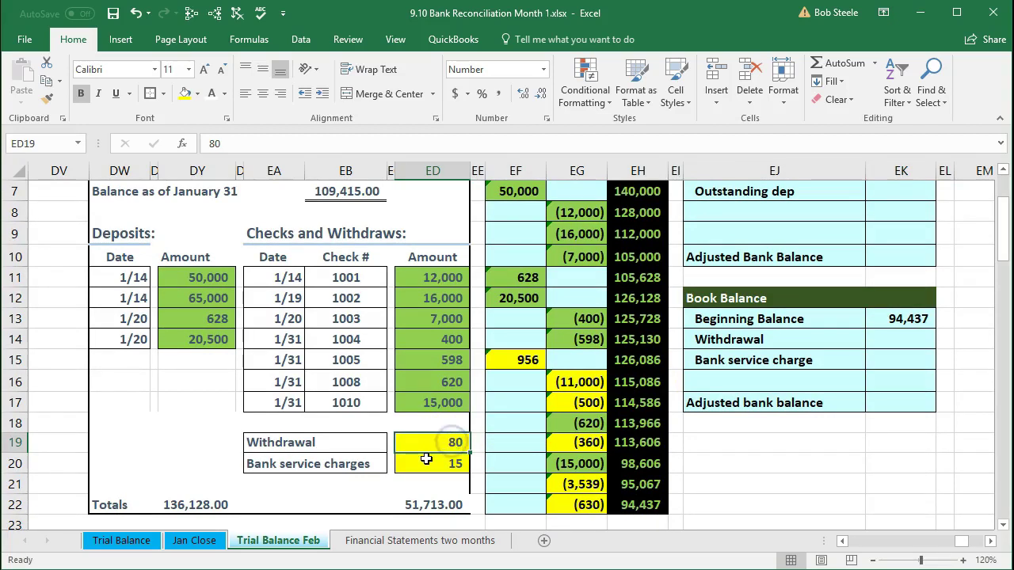
left_click(426, 459)
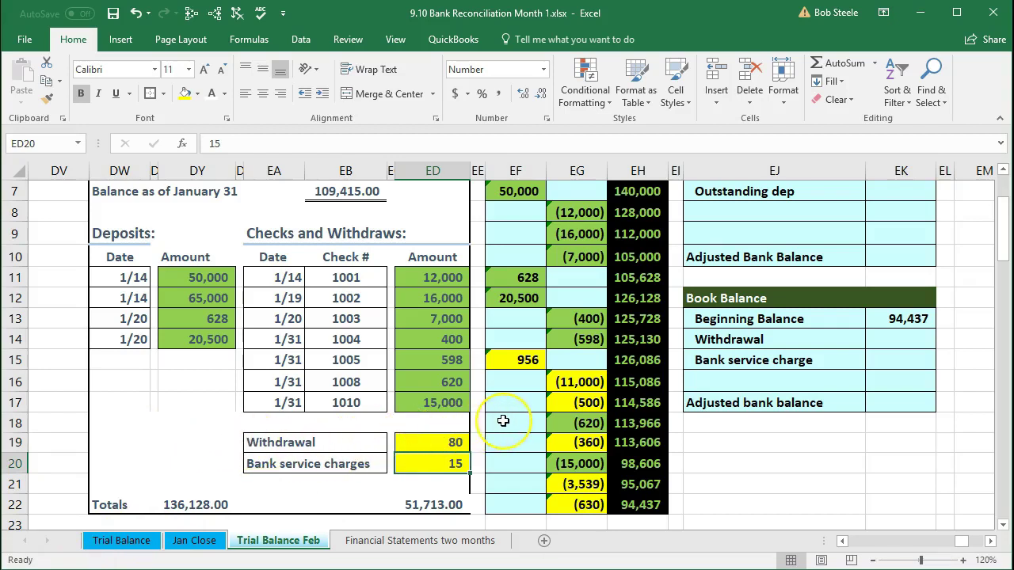
left_click(458, 443)
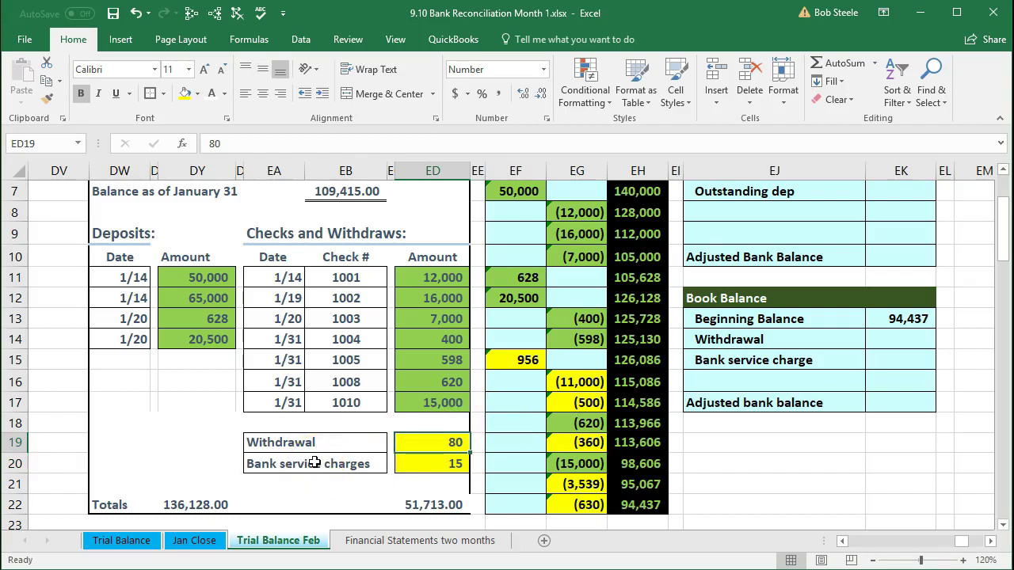
left_click(400, 464)
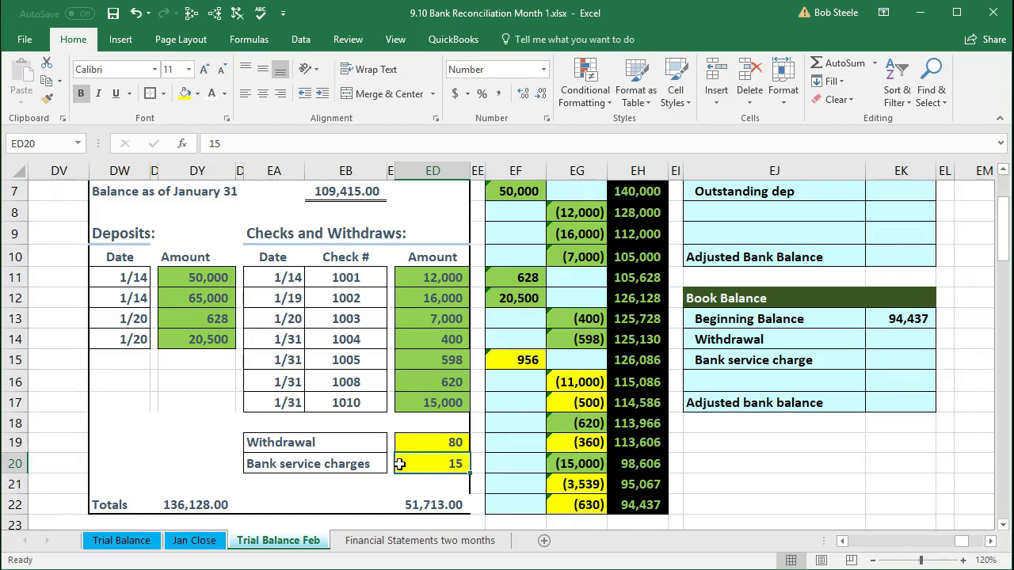
scroll(400, 463, "up", 1)
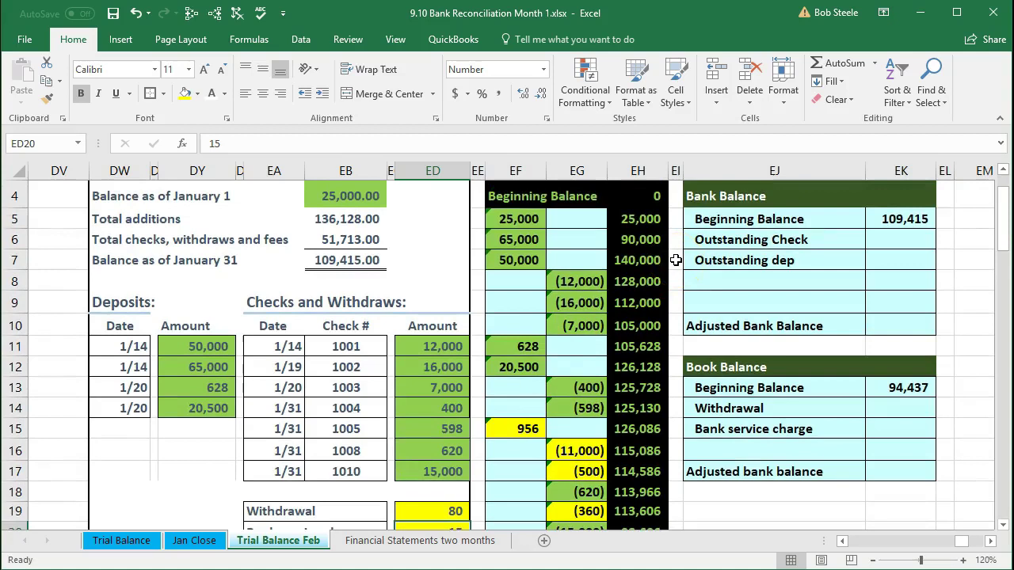
scroll(675, 260, "down", 1)
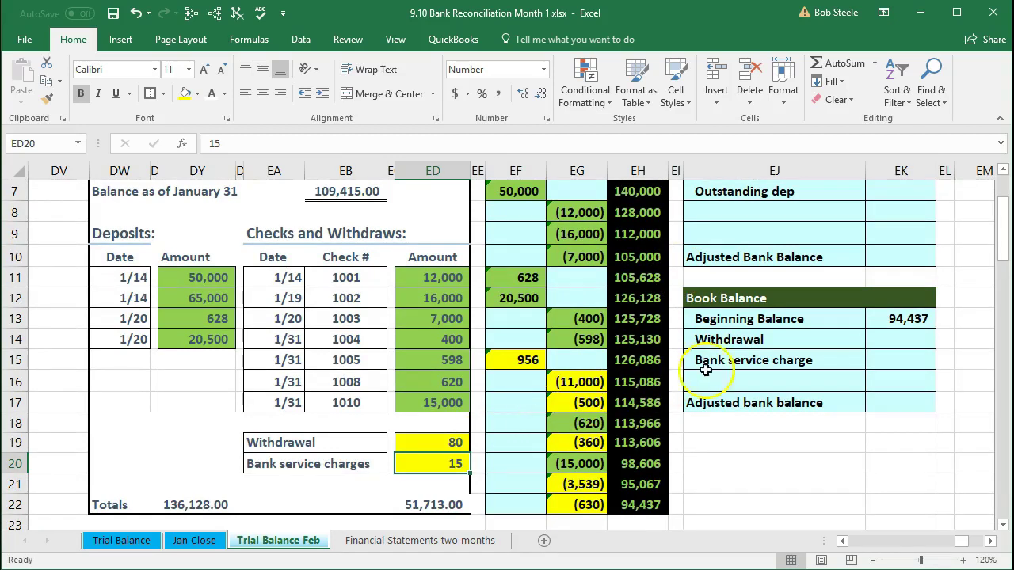
Step: Enter -80 for the withdrawal and -15 for the bank service charge in the Book Balance section
left_click(883, 341)
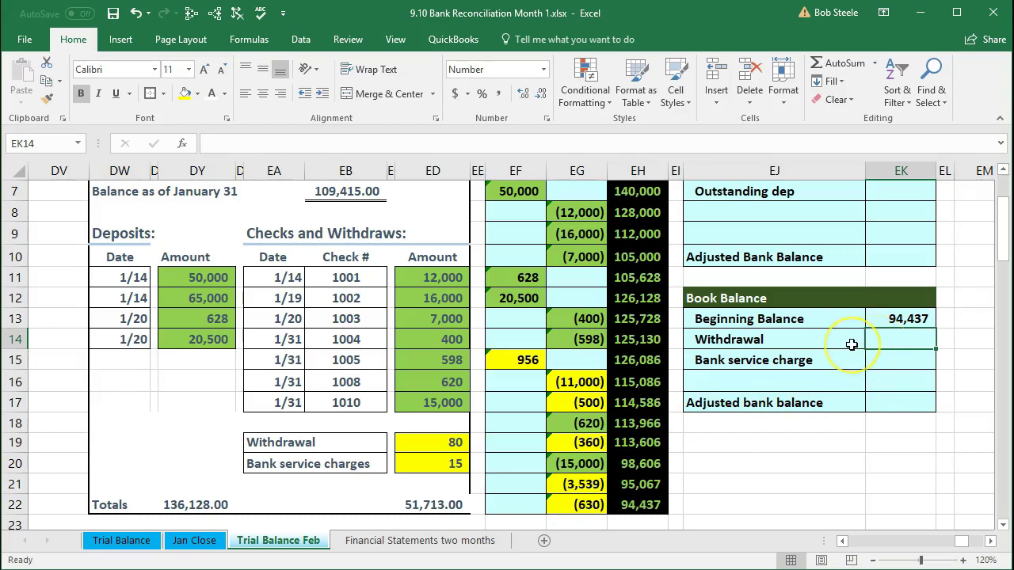
type("-80")
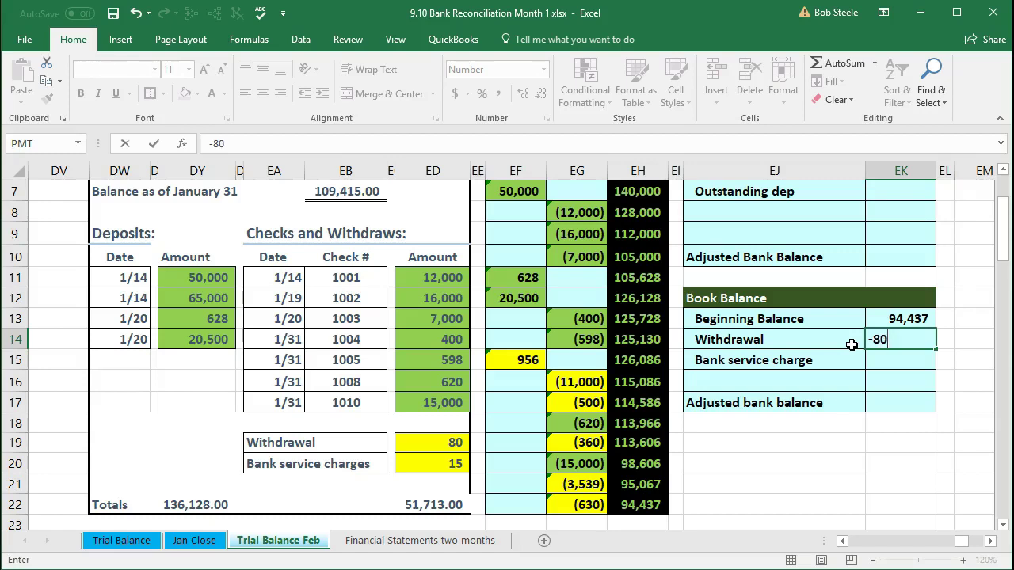
key("Return")
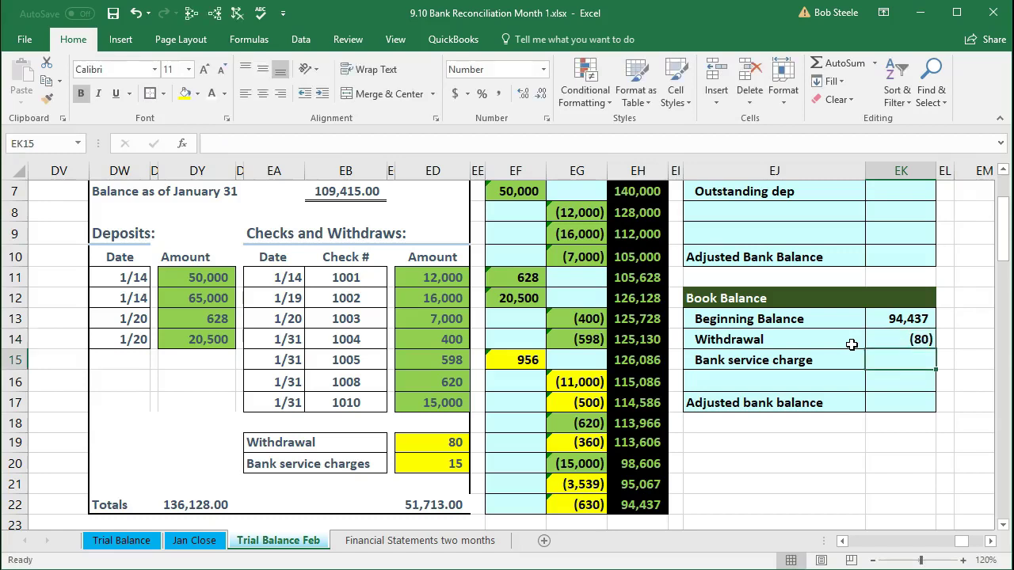
type("-15")
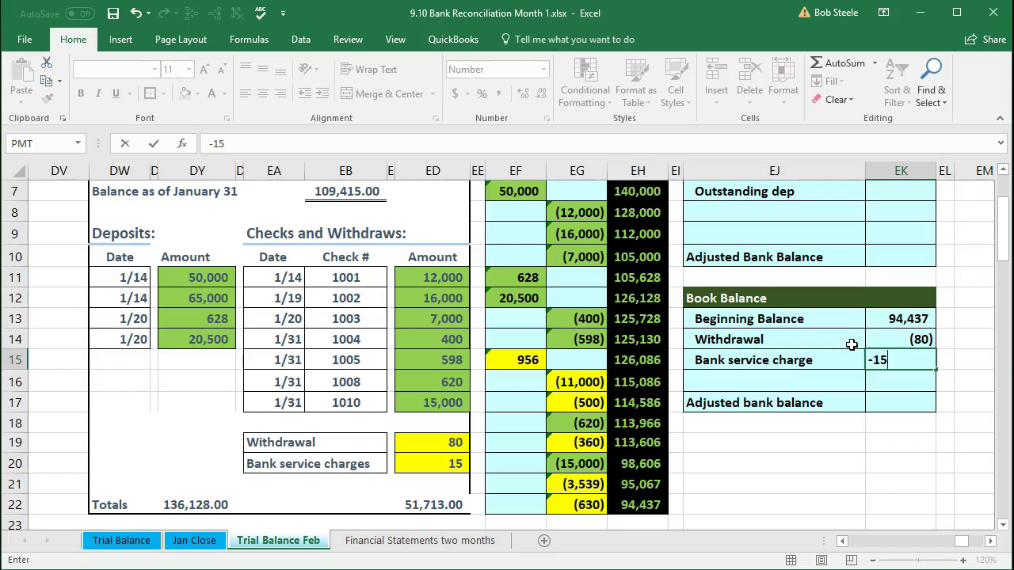
key("Return")
Step: Fill the bank statement's withdrawal and bank service charge amounts light green
scroll(829, 378, "down", 1)
left_click(829, 378)
left_click(425, 379)
left_click_drag(427, 382, 428, 399)
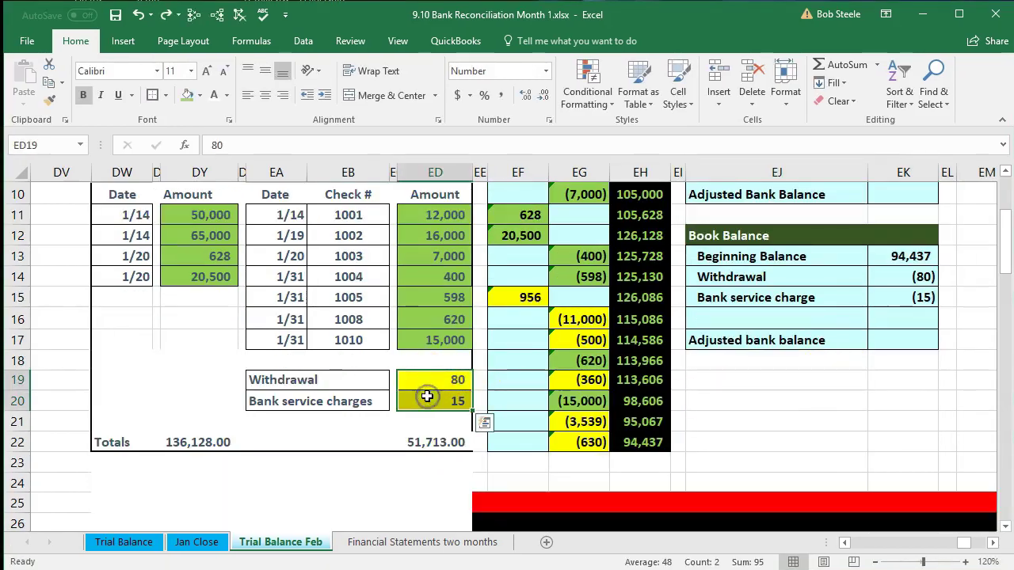
right_click(428, 401)
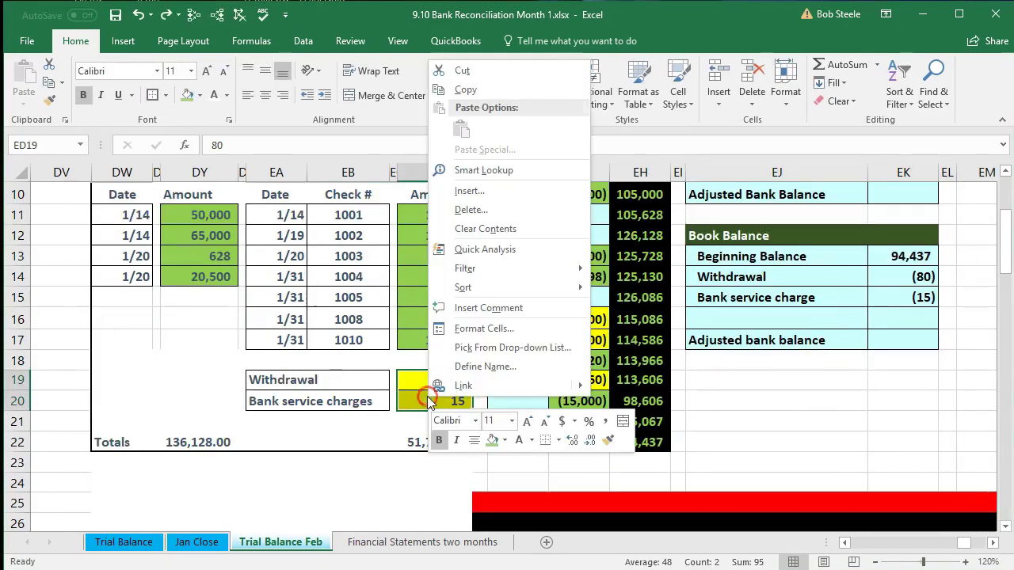
left_click(506, 443)
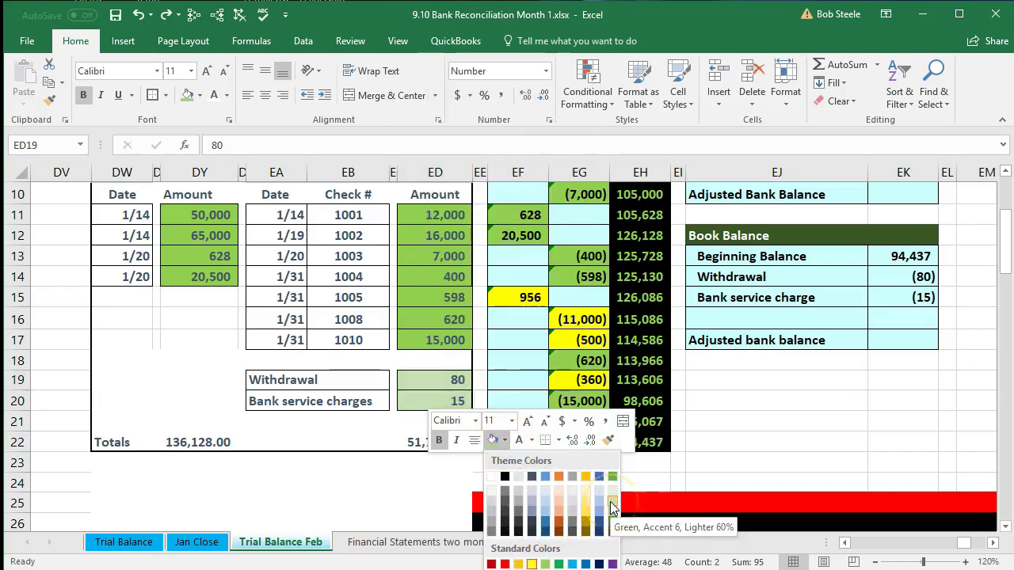
left_click(612, 495)
left_click(753, 382)
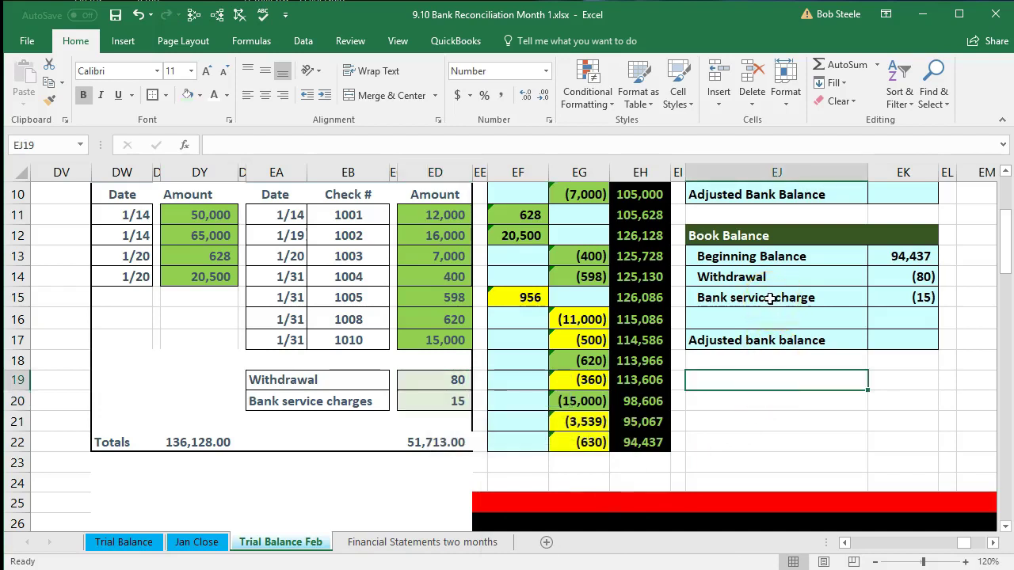
left_click(777, 428)
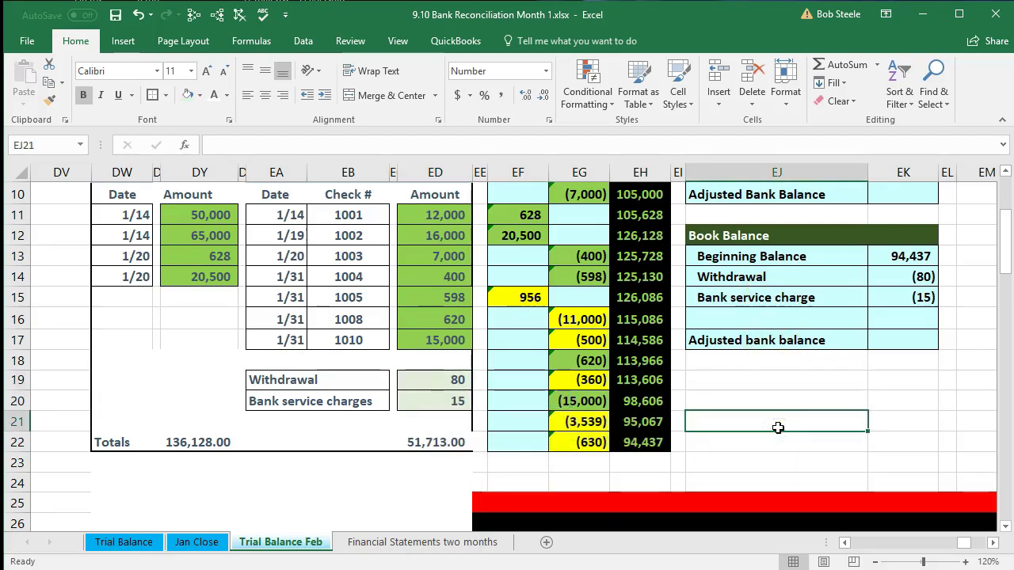
Step: Review the outstanding 956 ledger deposit against the bank balance and select the amount cell for the outstanding deposit
scroll(778, 428, "up", 1)
left_click(499, 361)
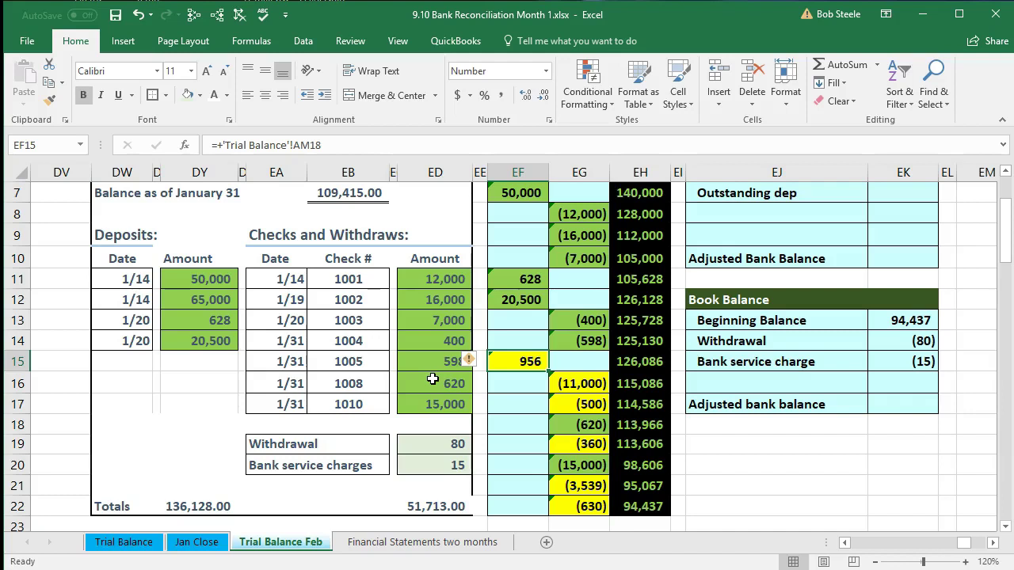
scroll(433, 379, "up", 2)
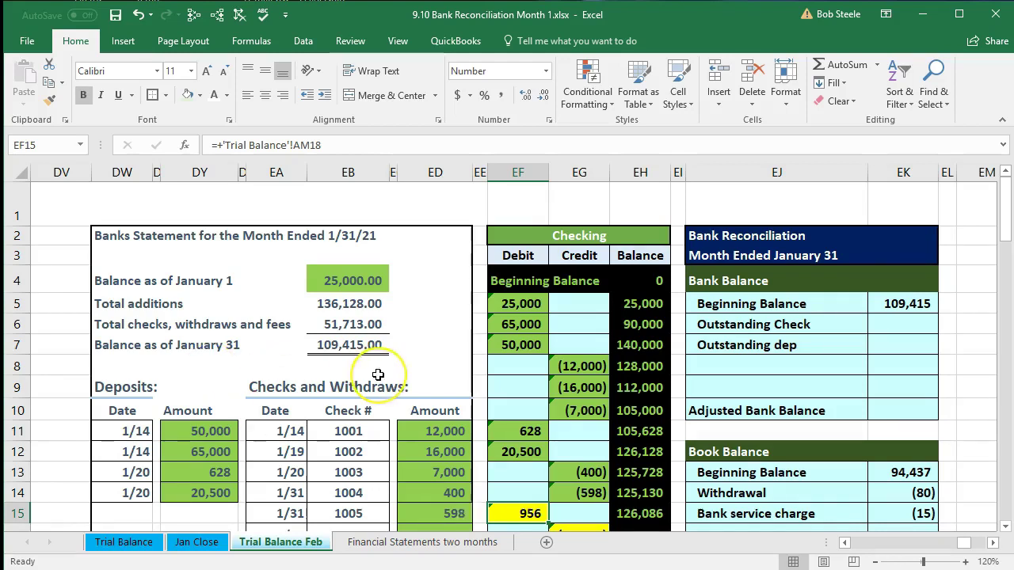
scroll(385, 310, "down", 1)
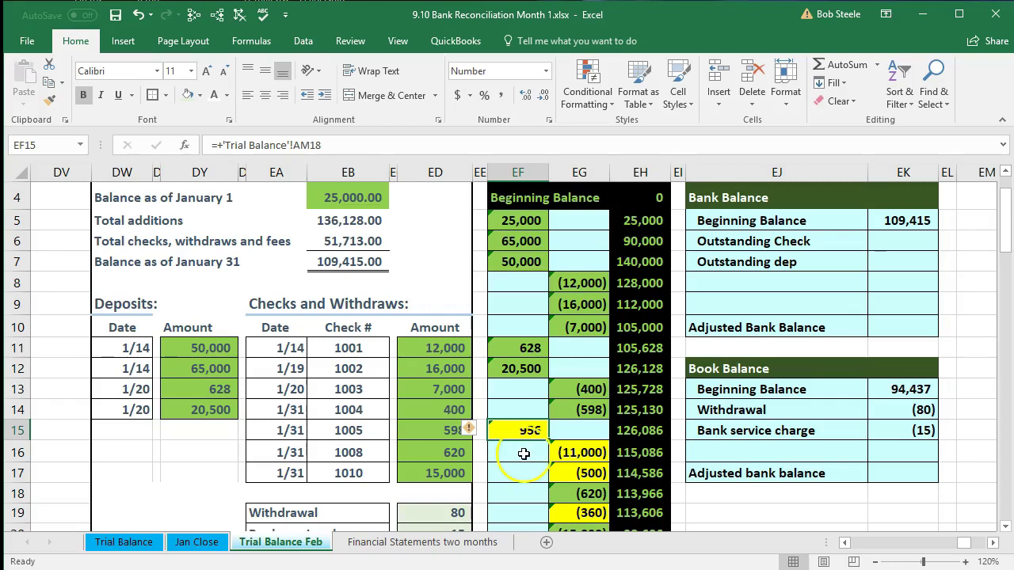
left_click(736, 260)
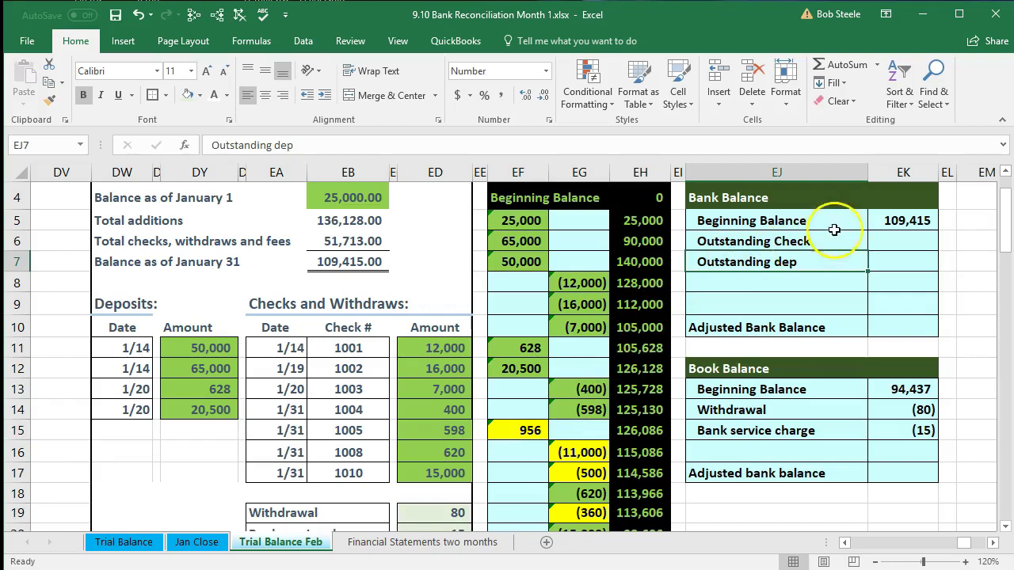
left_click(903, 221)
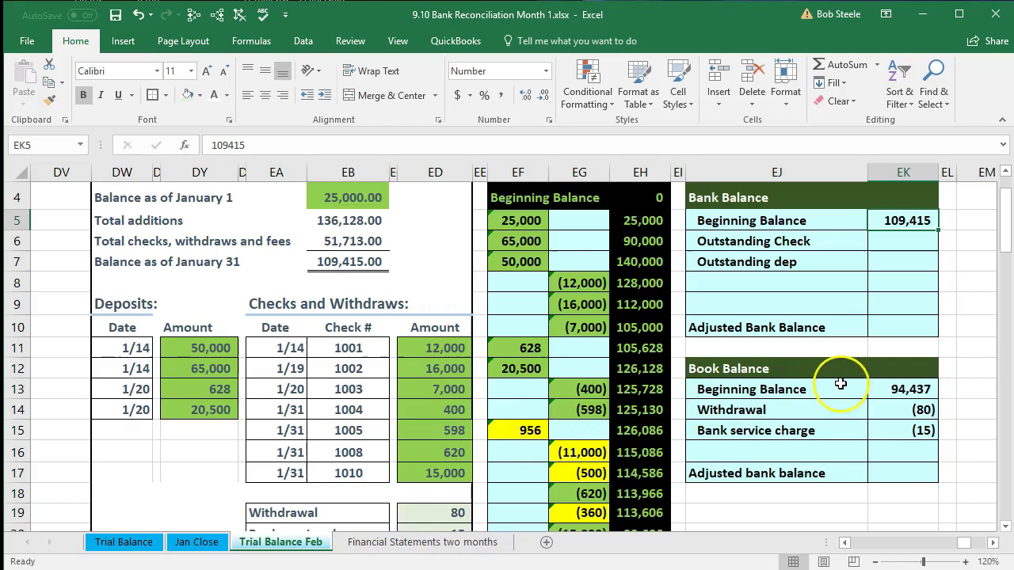
left_click(880, 260)
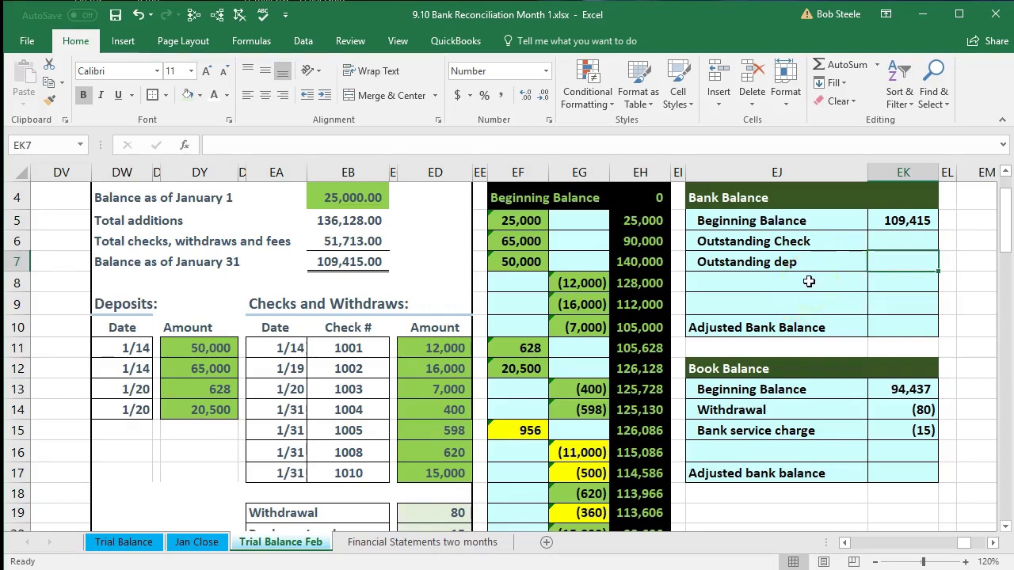
Step: Enter 956 as the outstanding deposit in the Bank Balance section and fill the matching ledger deposit light green
type("956")
key("Return")
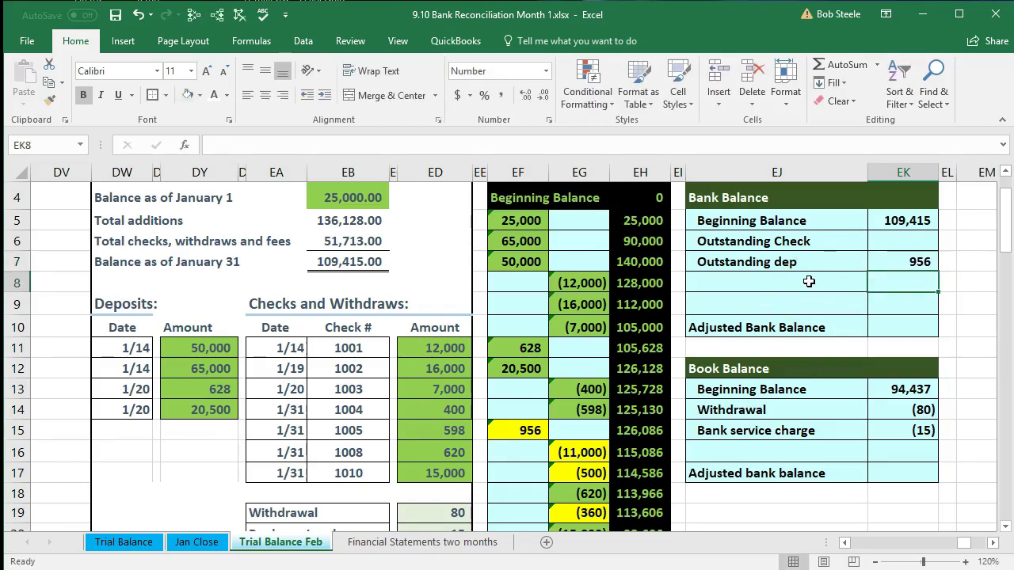
left_click(523, 430)
right_click(520, 432)
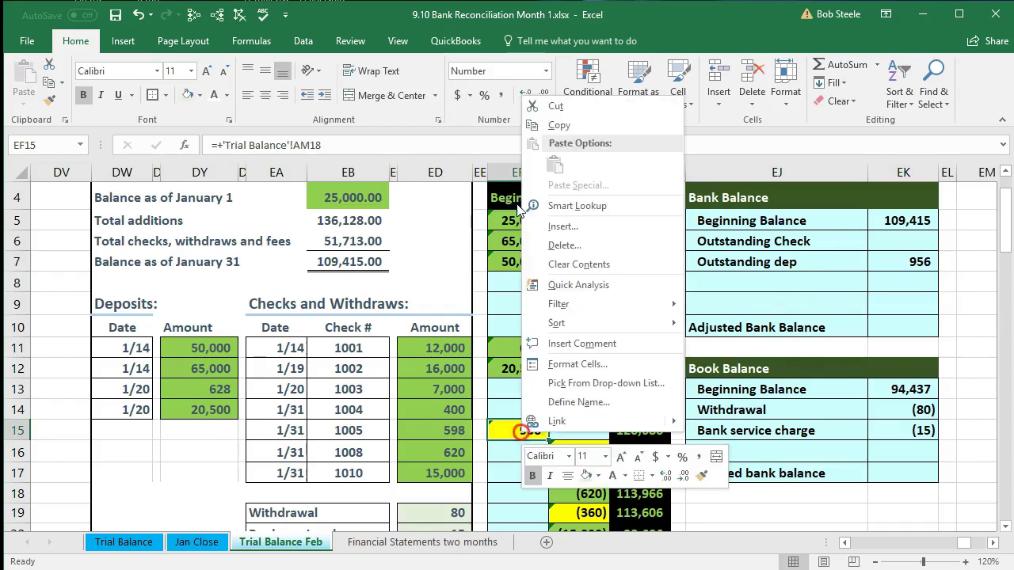
left_click(584, 476)
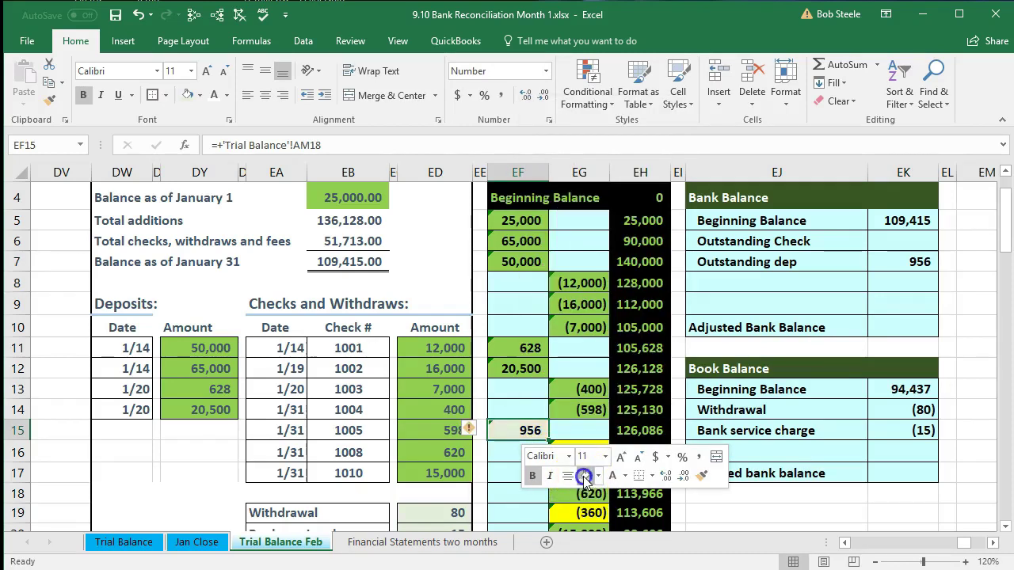
left_click(502, 511)
Step: Review the yellow unmatched checks in the Checking ledger's Credit column and compare the beginning balances in the Bank Balance and Book Balance sections
left_click(598, 452)
scroll(600, 451, "down", 1)
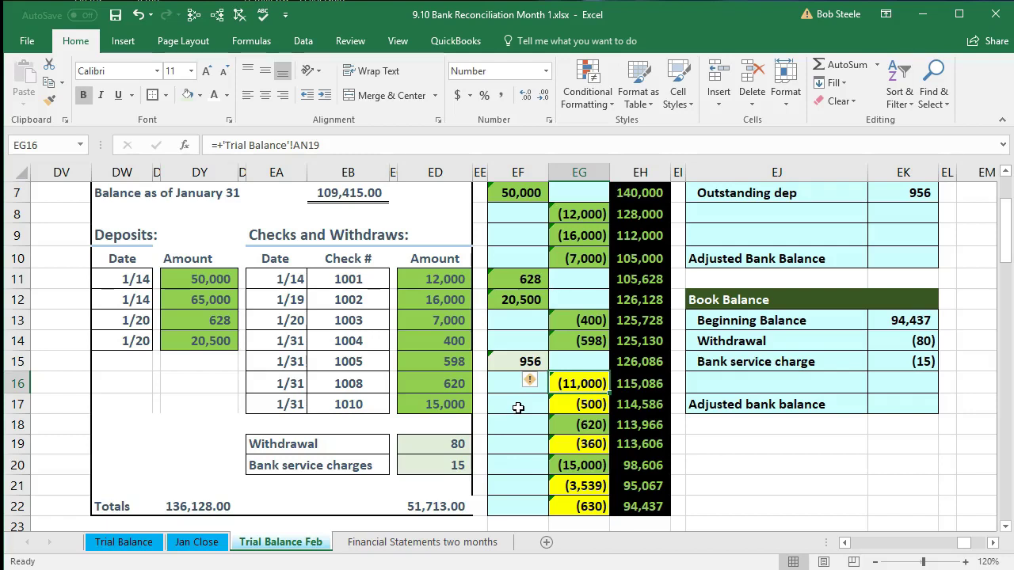
scroll(518, 407, "up", 1)
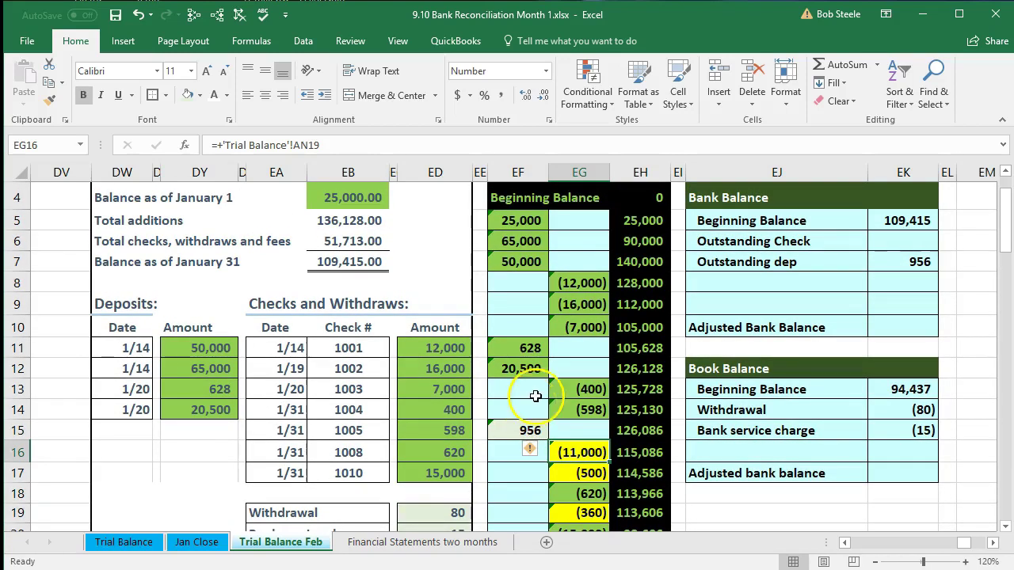
left_click(879, 220)
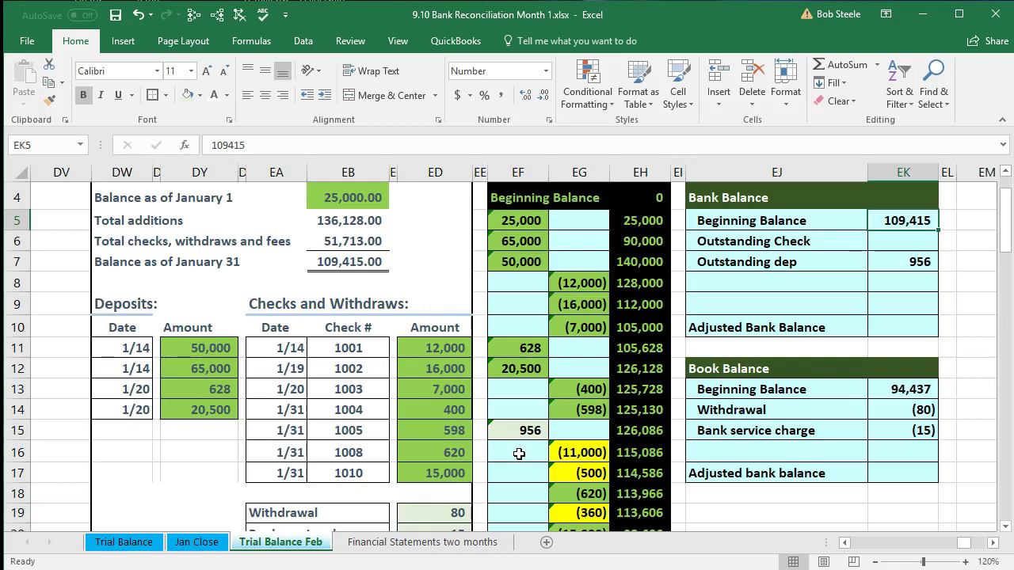
scroll(519, 453, "down", 1)
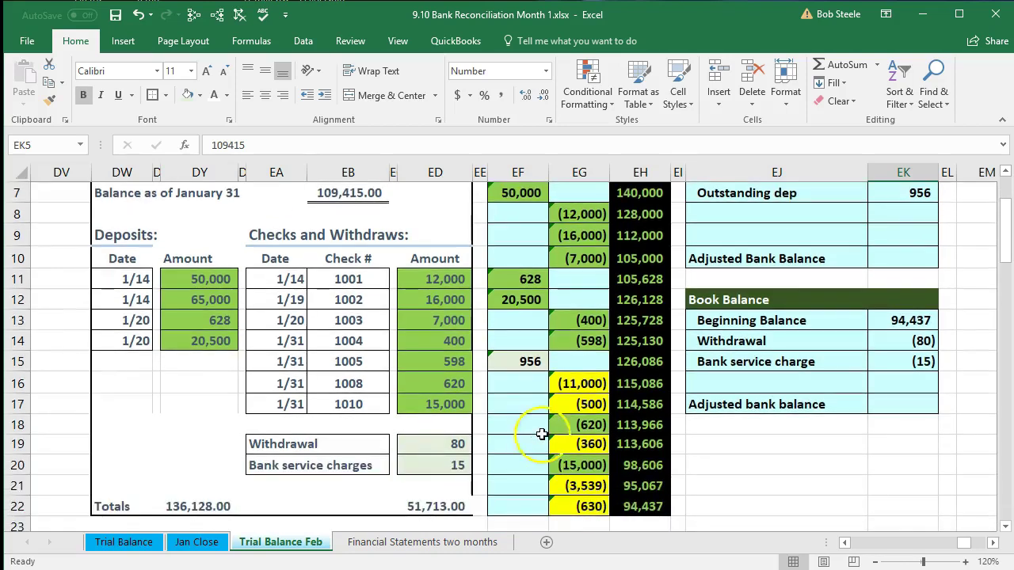
left_click(575, 384)
left_click(575, 408)
left_click(576, 445)
left_click(578, 486)
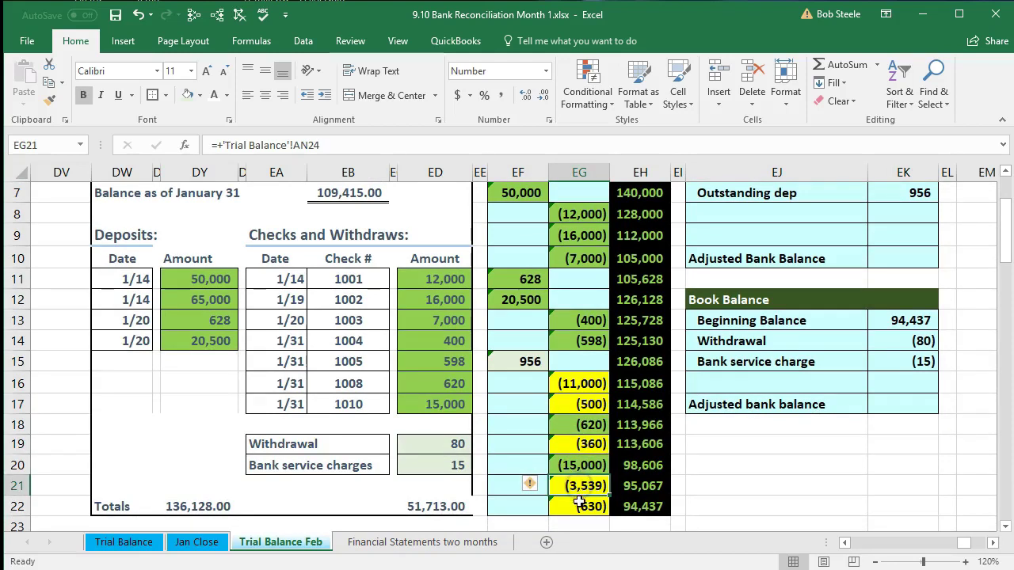
left_click(579, 505)
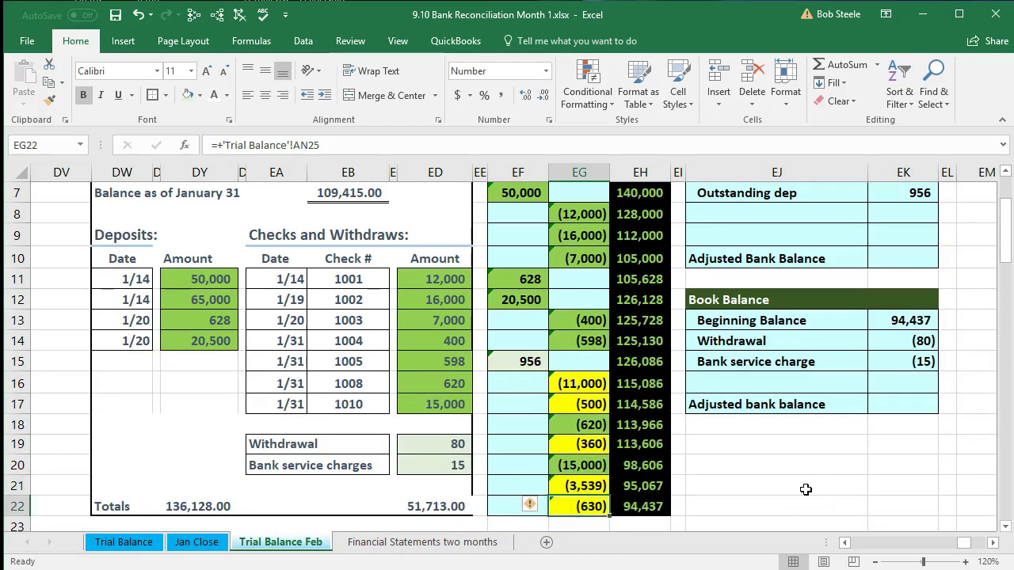
scroll(806, 490, "up", 3)
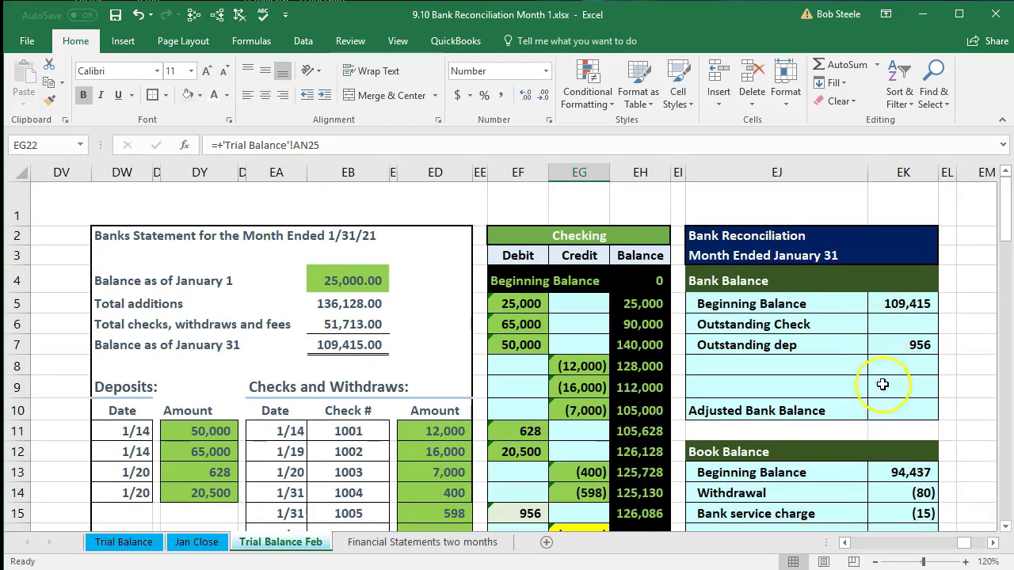
left_click(883, 470)
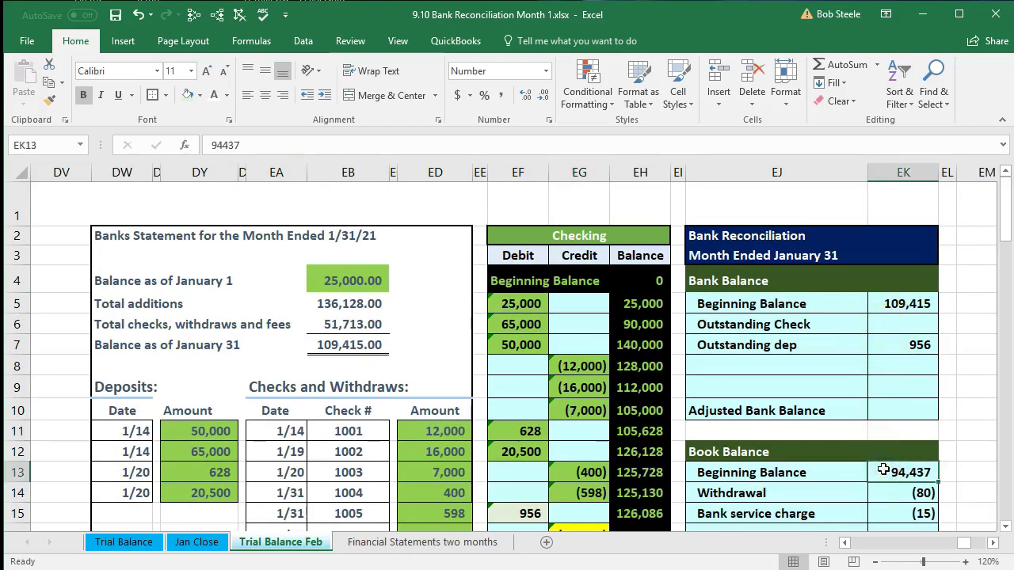
left_click(888, 307)
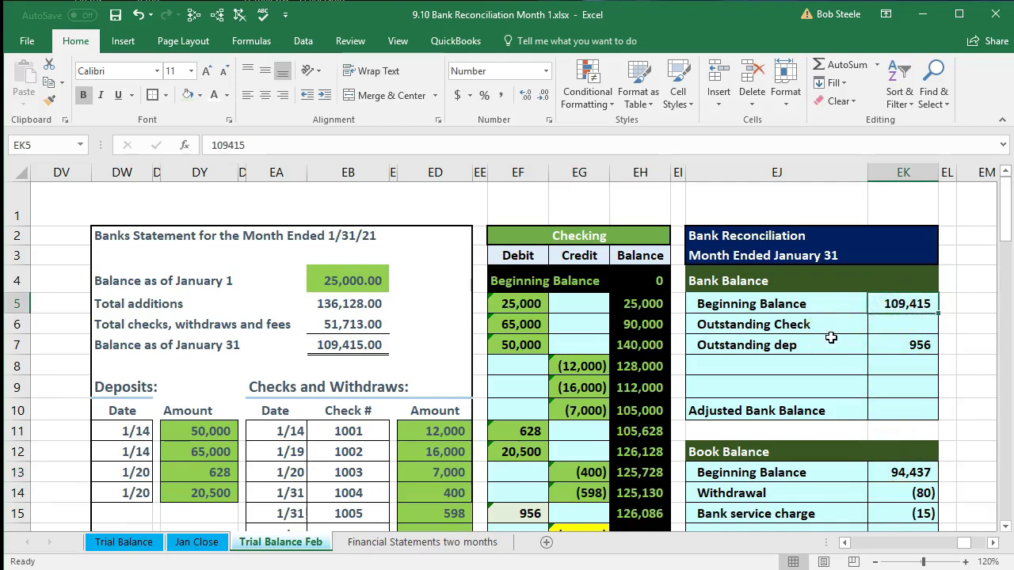
scroll(831, 338, "down", 1)
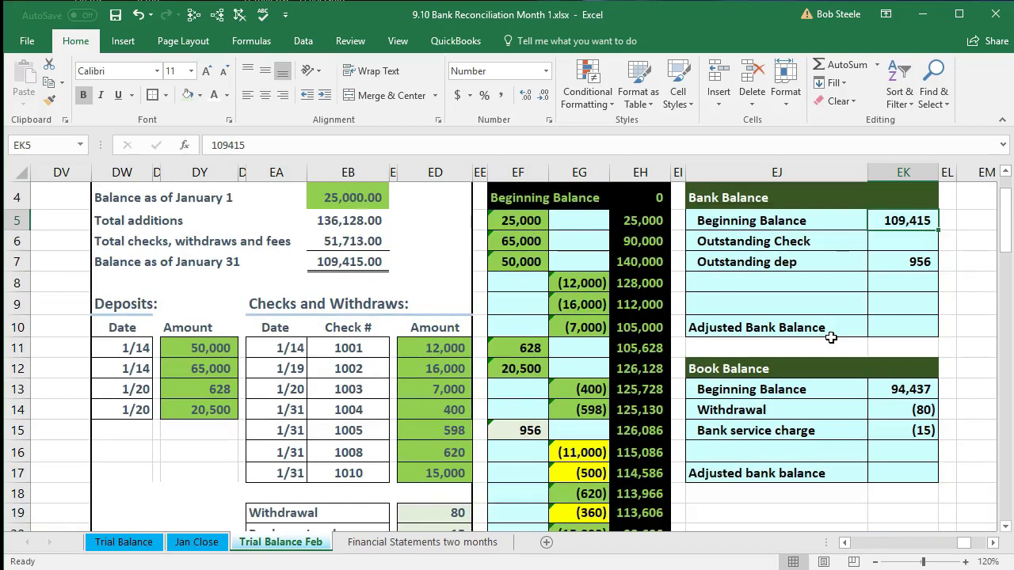
Step: Open Calculator and place it, made narrower, over the bank statement so the yellow ledger checks and the reconciliation stay readable
key("XF86Calculator")
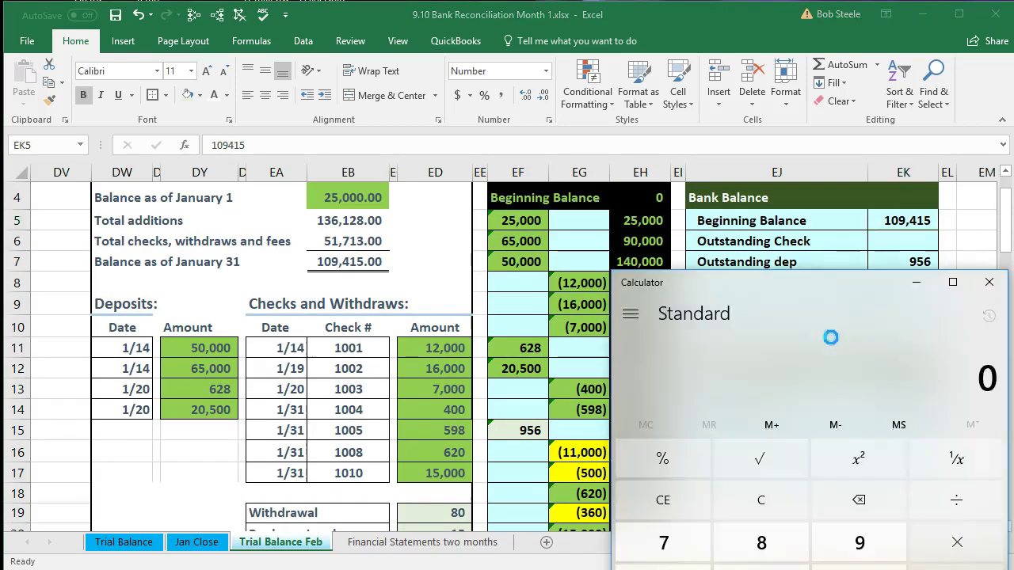
left_click_drag(816, 298, 389, 204)
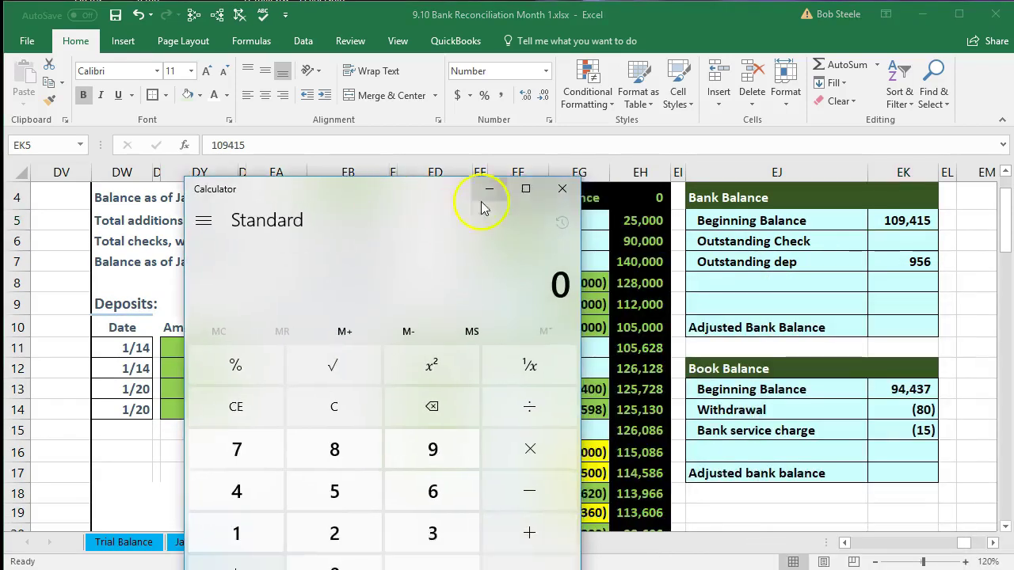
left_click(574, 186)
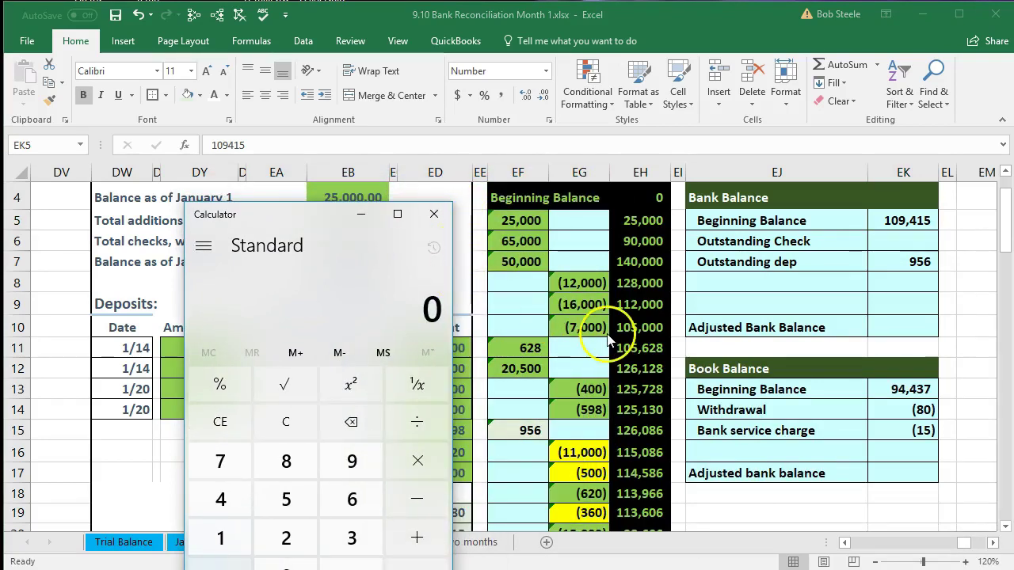
scroll(610, 335, "down", 1)
key("XF86Calculator")
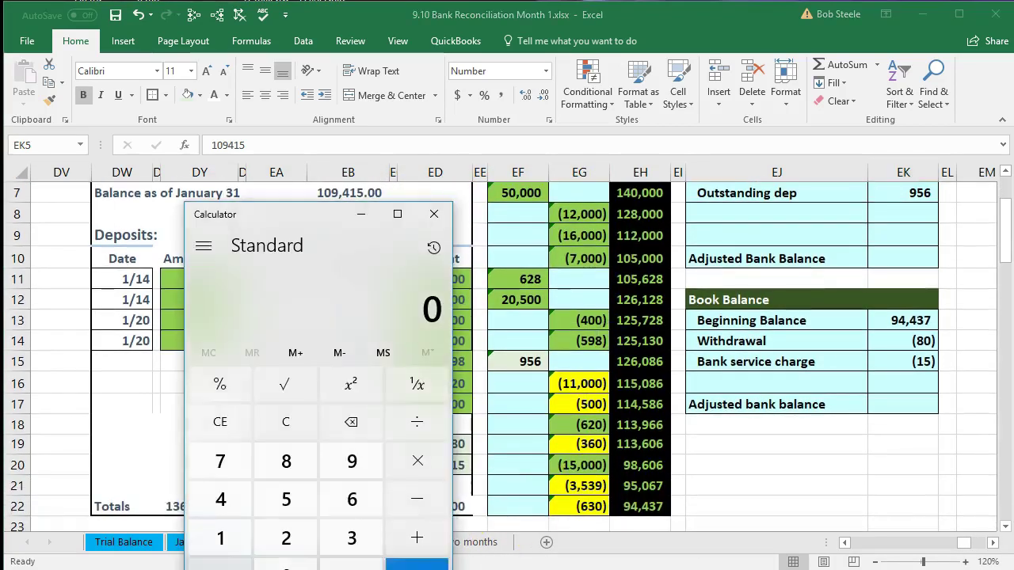
Step: Add up the outstanding checks 11000, 500, 360, 3539 and 630 in Calculator, and close it
type("11")
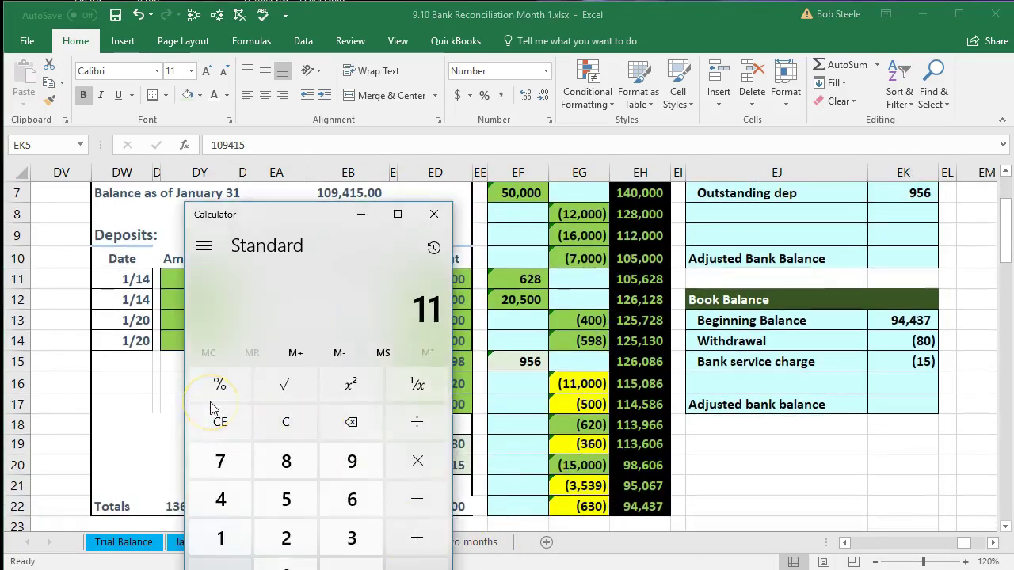
type("000+500+")
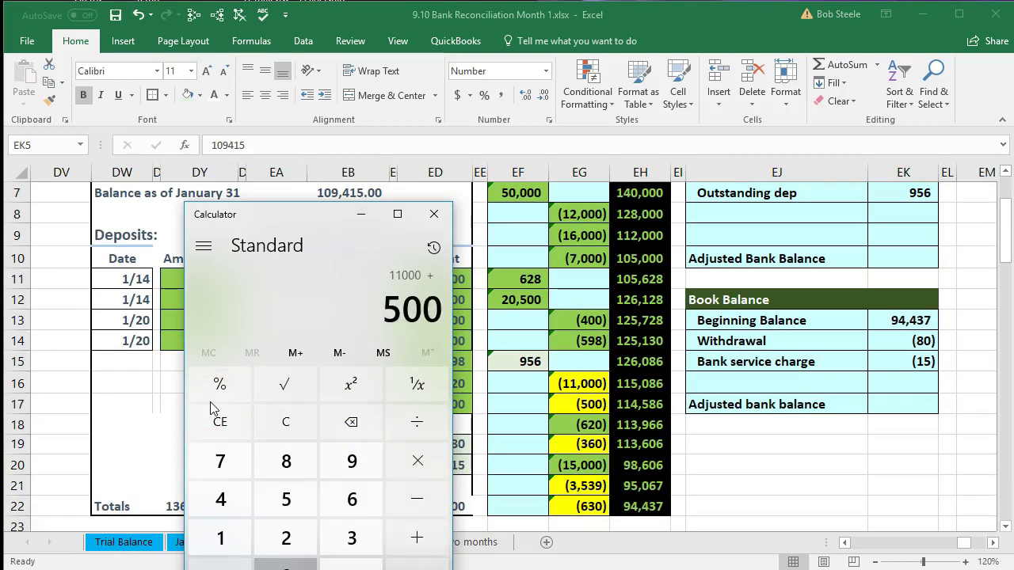
type("6")
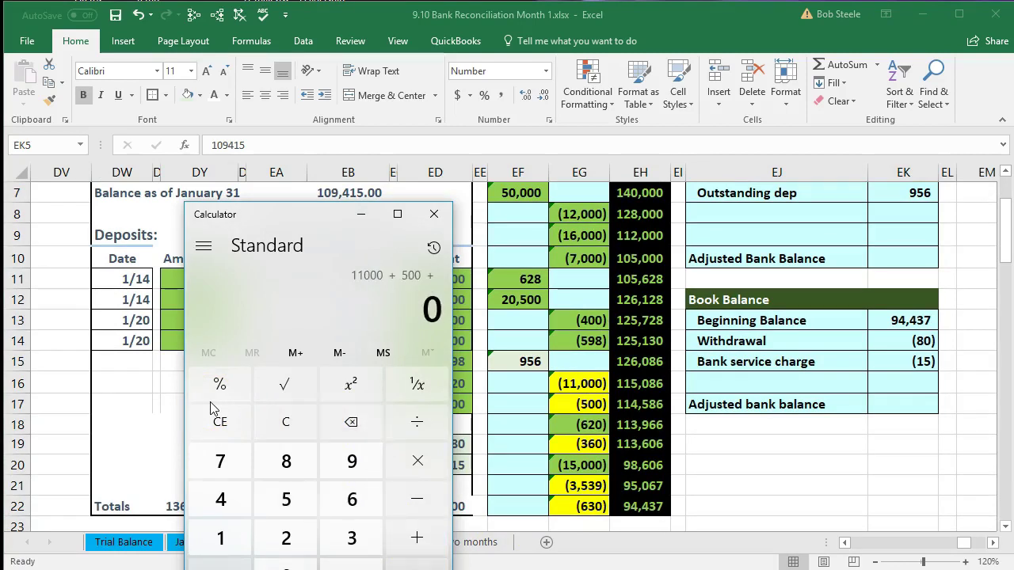
type("60+3539")
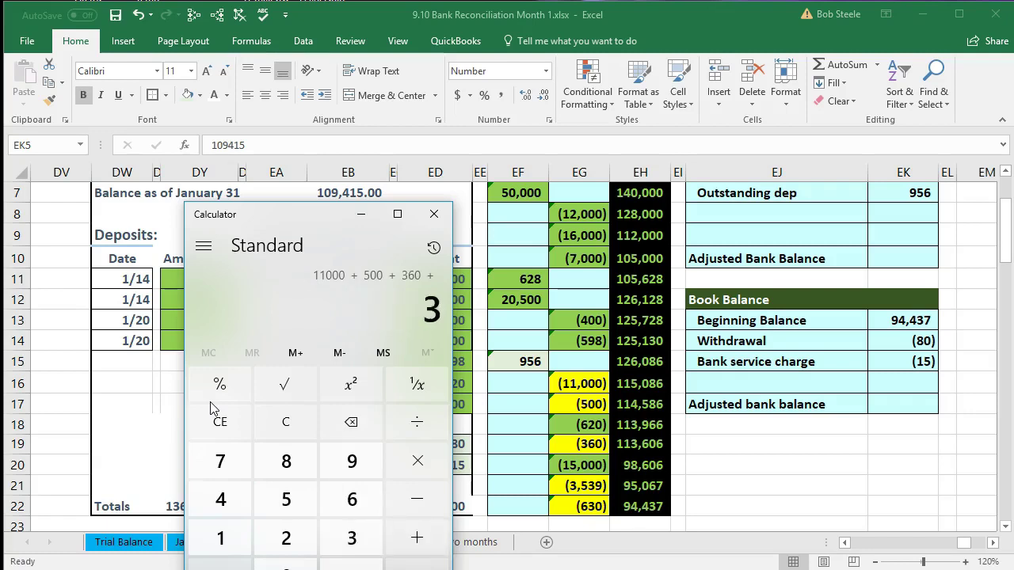
type("+")
type("6")
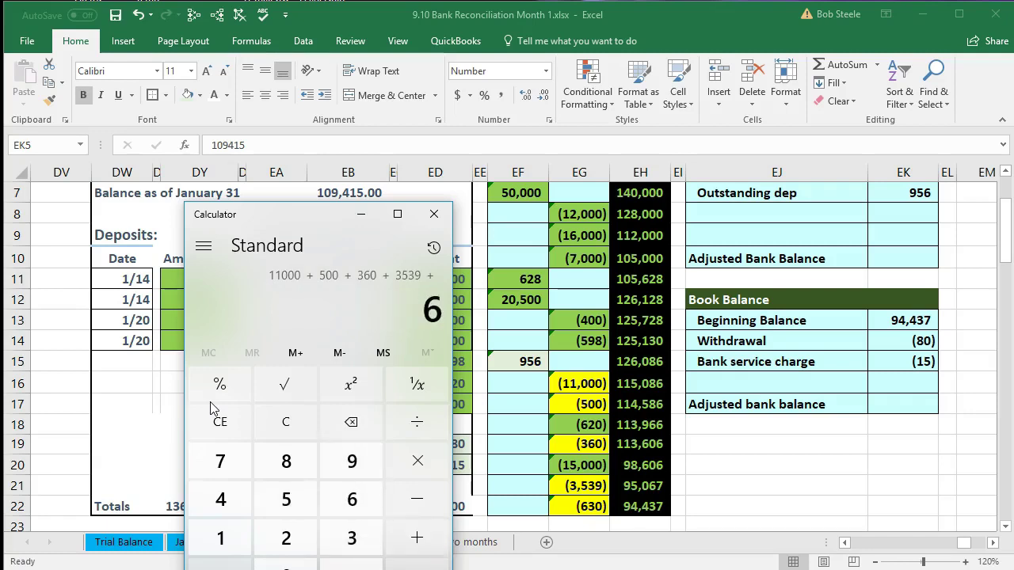
type("30")
key("Return")
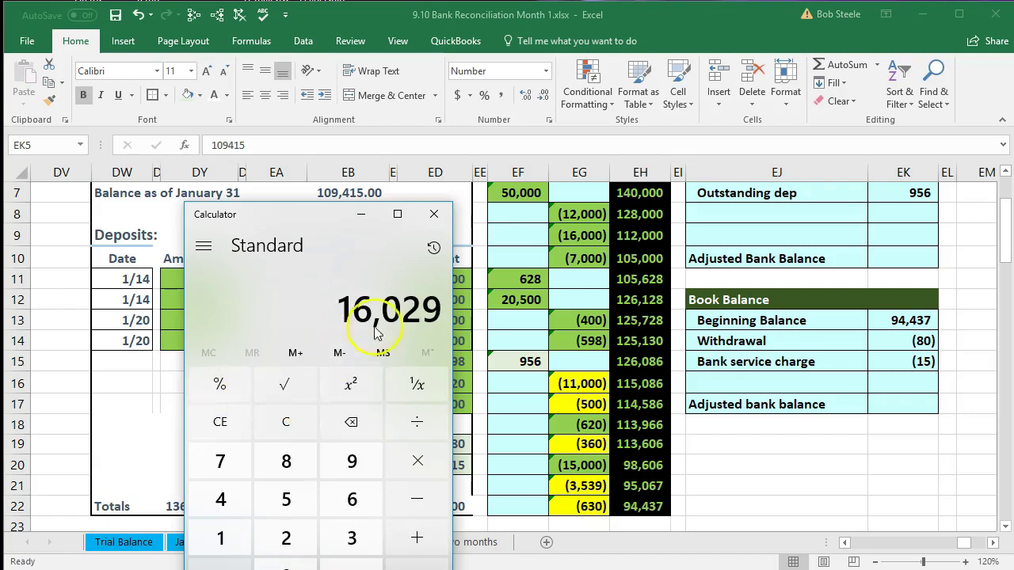
left_click(442, 218)
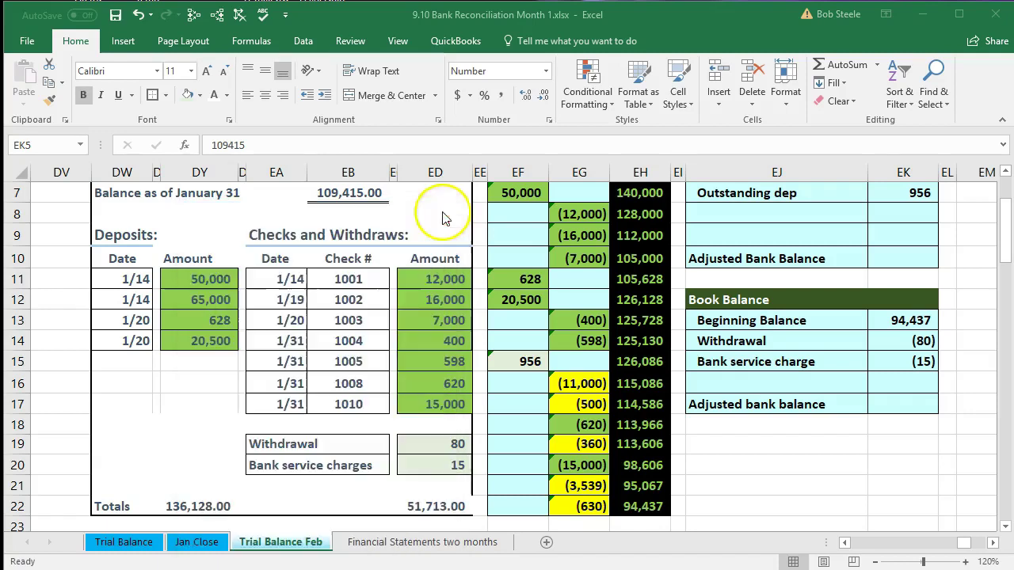
Step: Enter the formula =EG16+EG17+EG19+EG21+EG22 as the Outstanding Check amount in the Bank Balance section, adding the yellow ledger checks
left_click(717, 358)
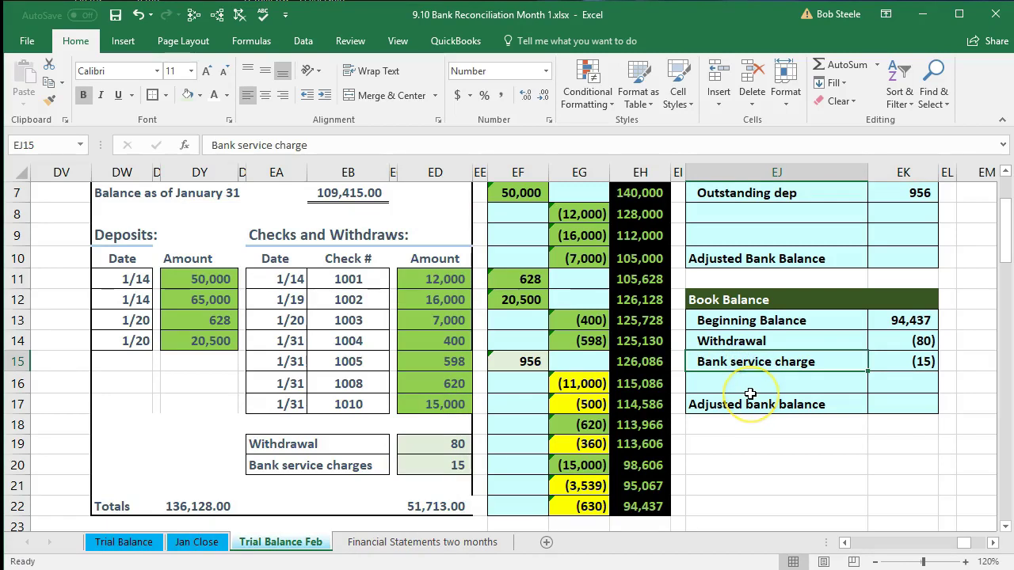
scroll(745, 372, "up", 1)
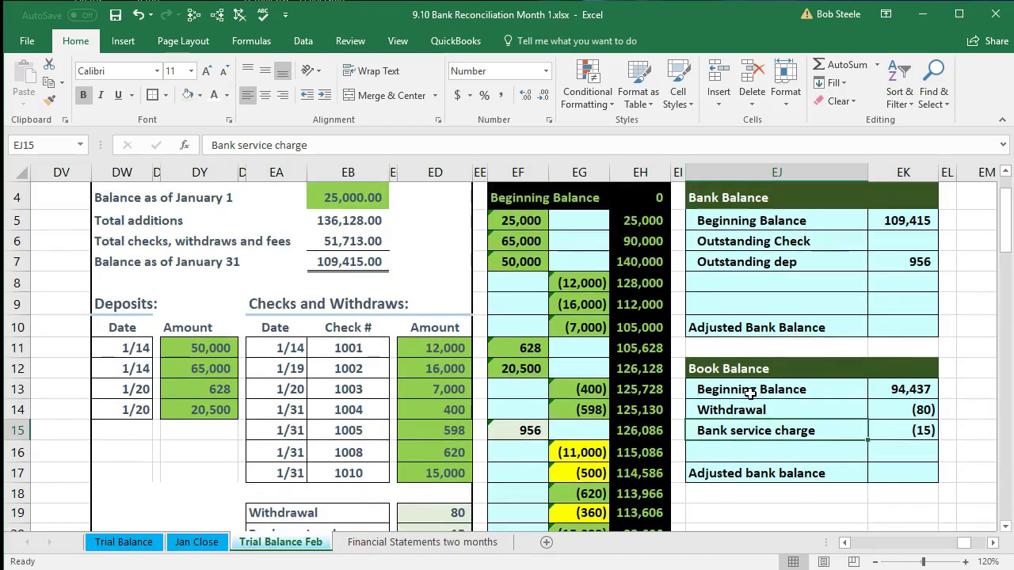
left_click(888, 238)
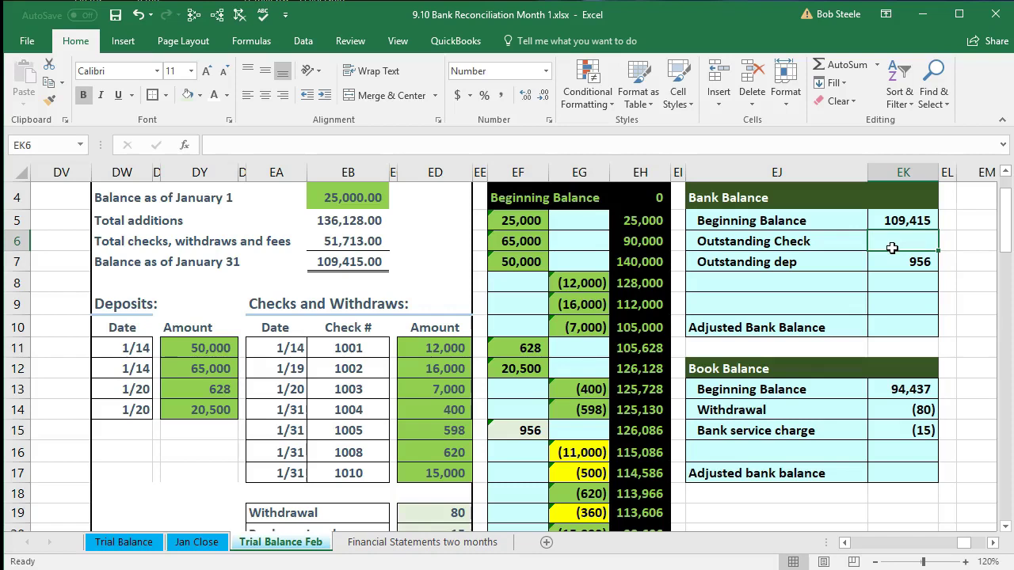
type("=")
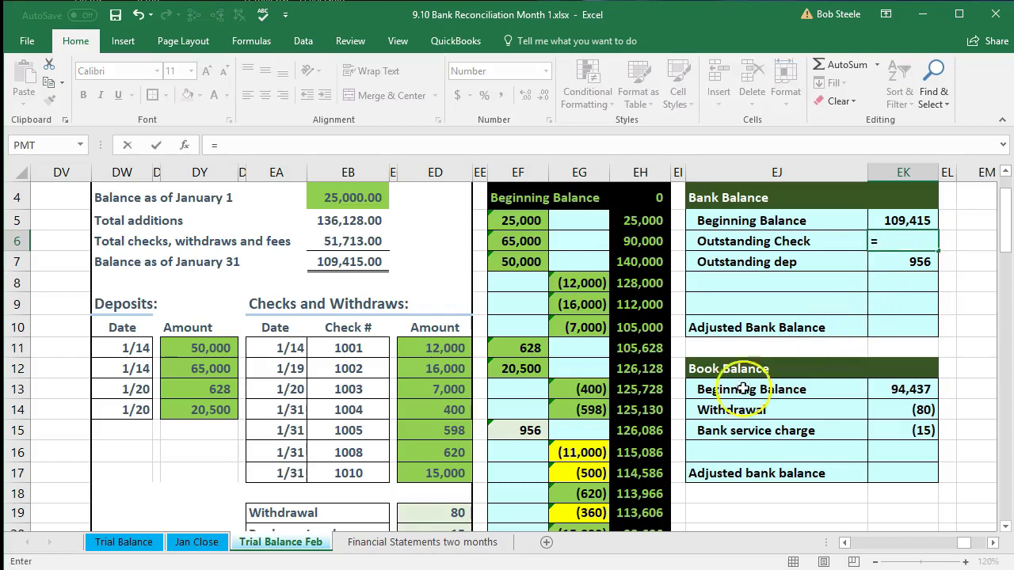
left_click(585, 449)
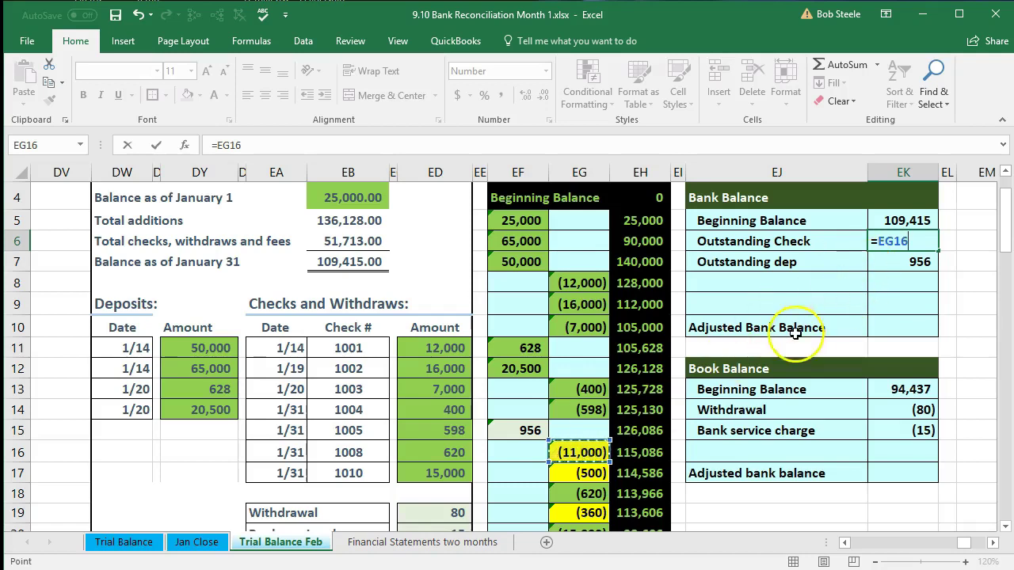
type("+")
left_click(588, 474)
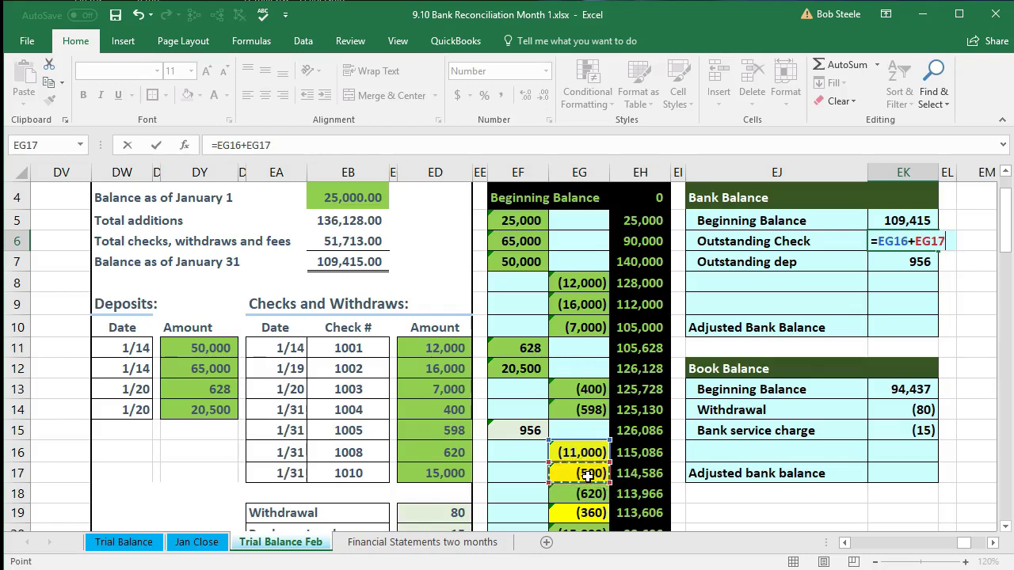
scroll(588, 474, "down", 1)
type("+")
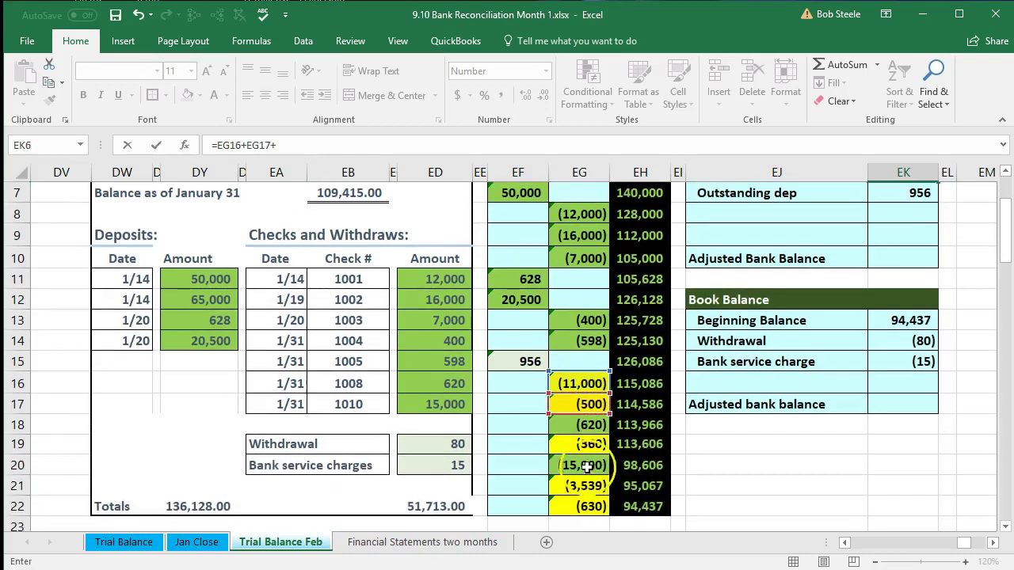
left_click(584, 445)
type("+")
left_click(586, 487)
type("+")
left_click(586, 507)
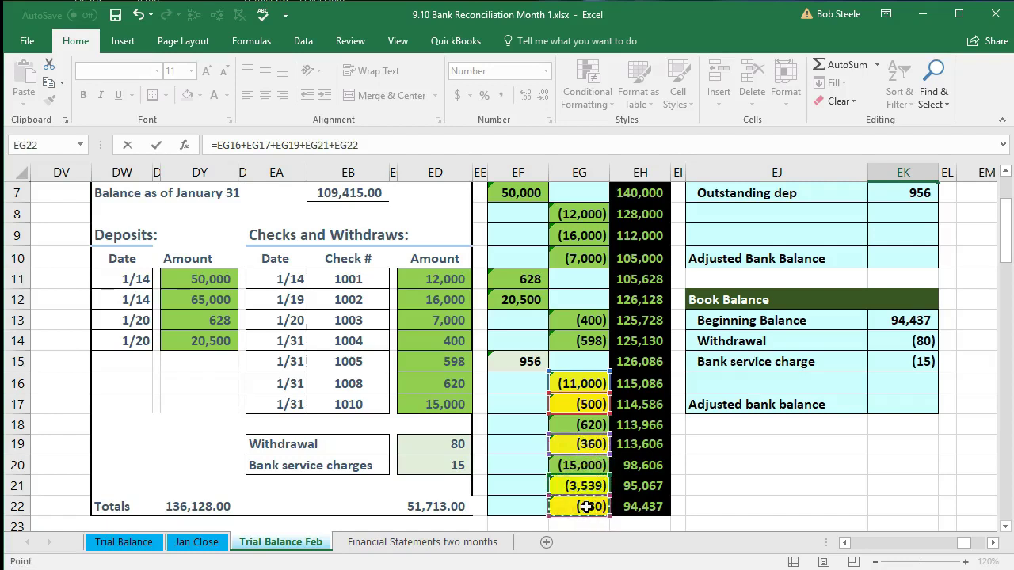
key("Return")
Step: Inspect which ledger cells the Outstanding Check formula refers to, leaving the formula unedited
scroll(734, 444, "up", 1)
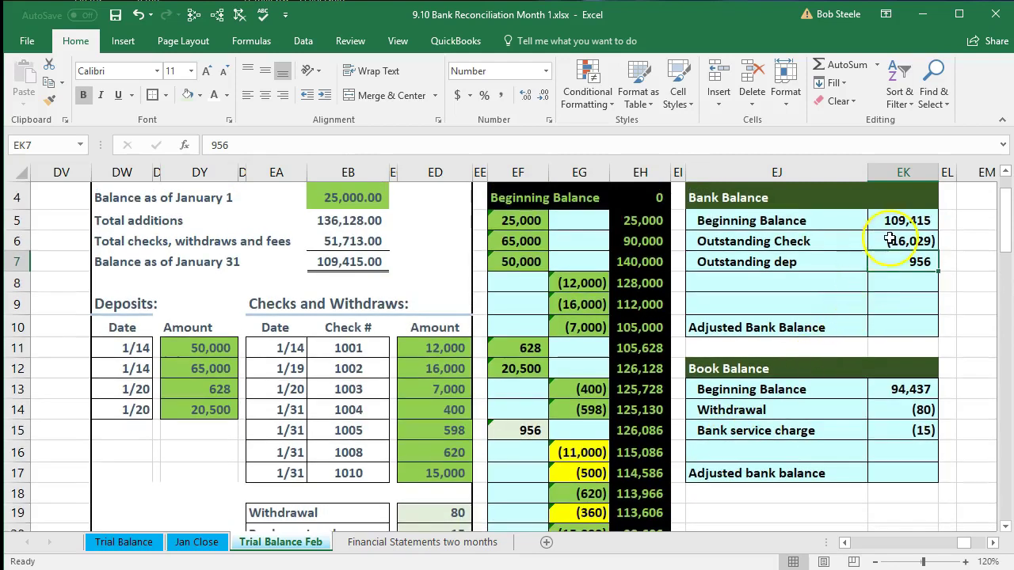
double_click(890, 240)
scroll(862, 297, "down", 1)
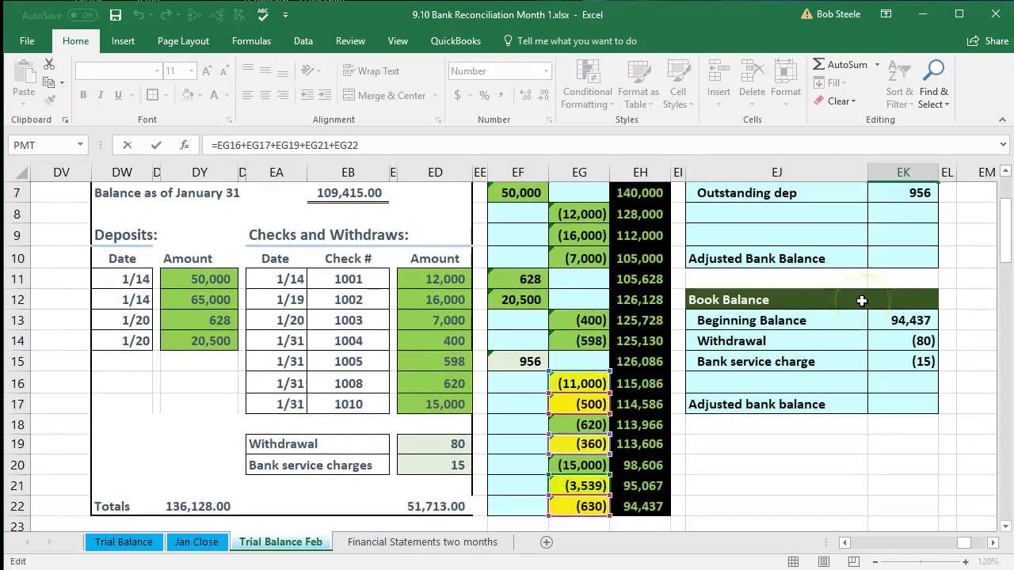
key("Escape")
scroll(862, 301, "up", 1)
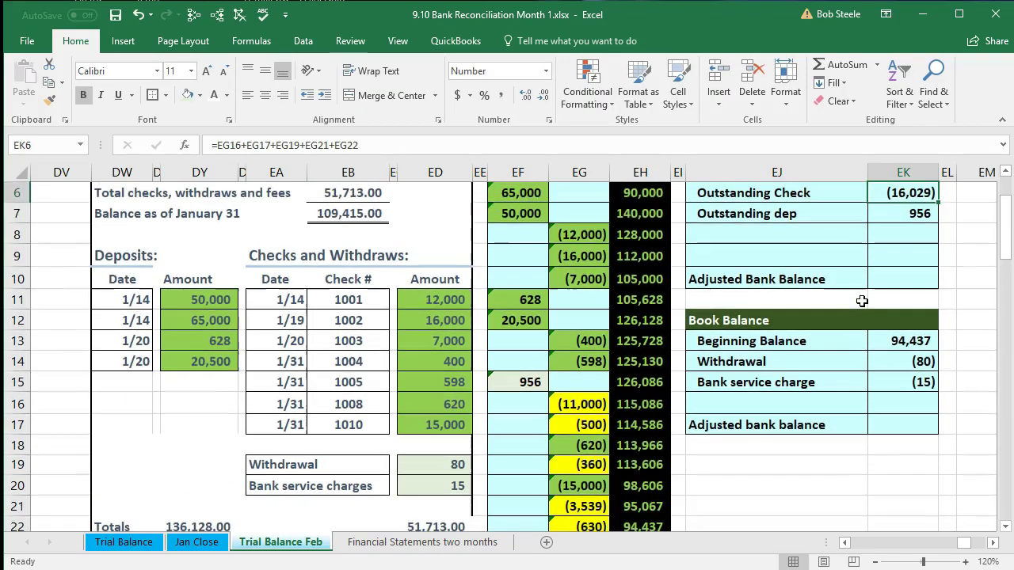
Step: Clear the Outstanding Check amount and re-enter it as =EG16+EG17+EG19+EG21+EG22 from the yellow ledger checks
key("Delete")
scroll(862, 301, "up", 1)
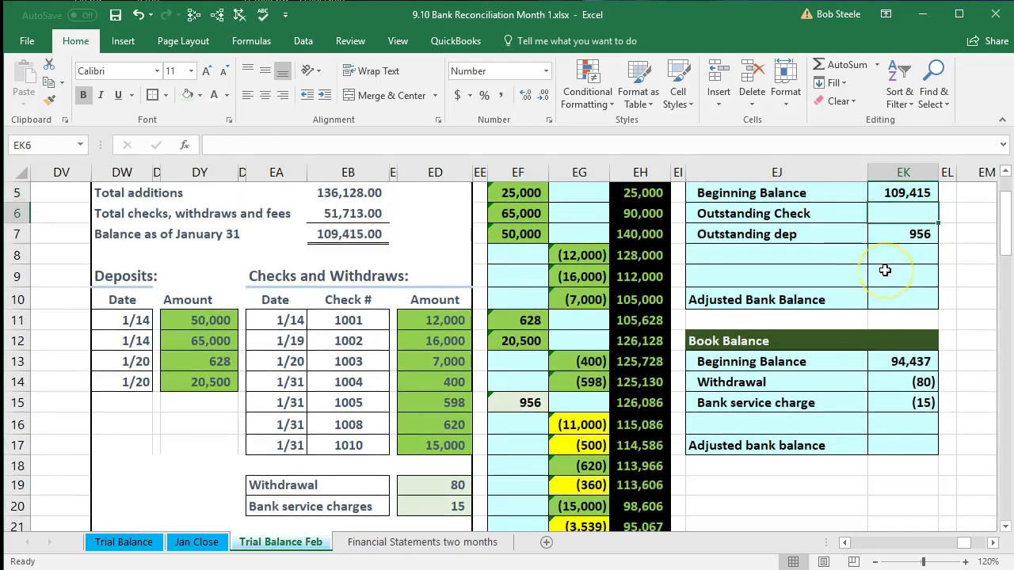
type("=")
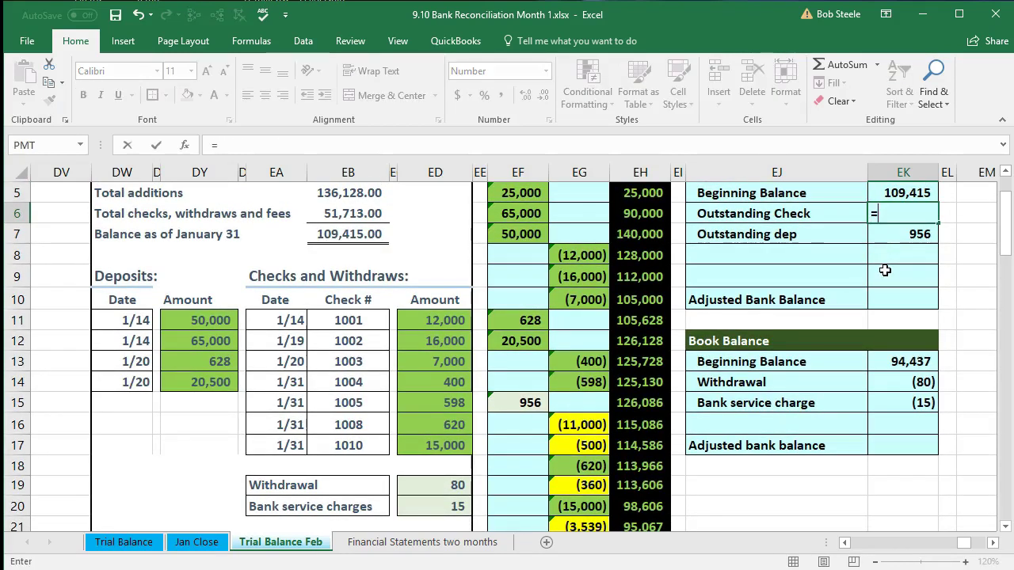
left_click(576, 424)
type("+")
left_click(578, 446)
type("+")
left_click(579, 485)
type("+")
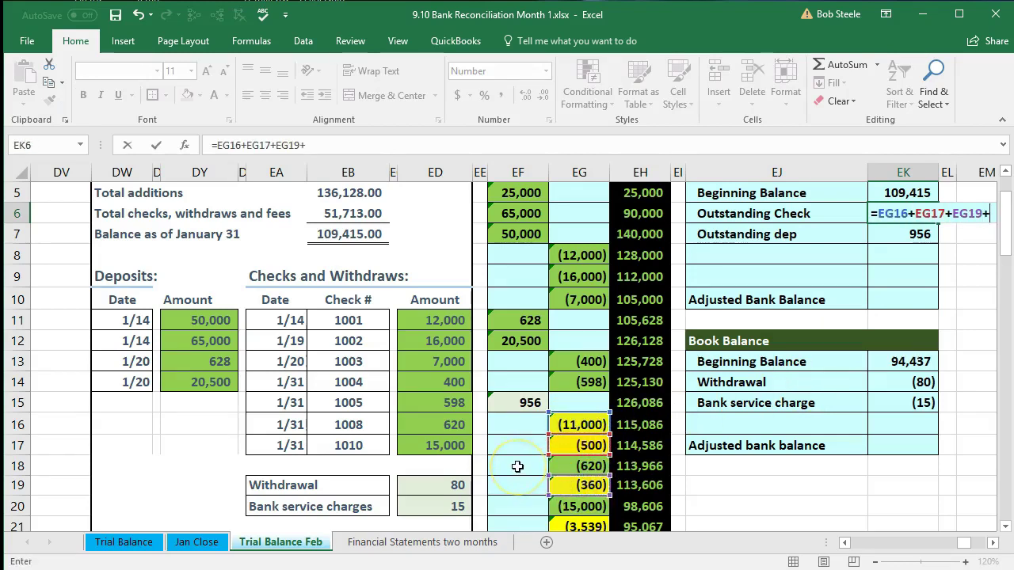
scroll(518, 466, "down", 1)
left_click(576, 466)
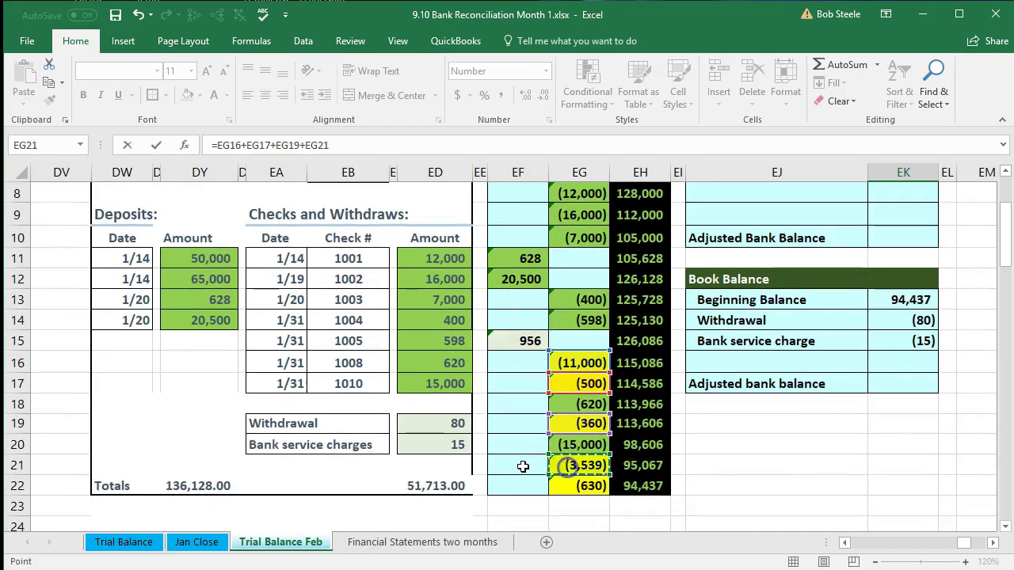
left_click(577, 488)
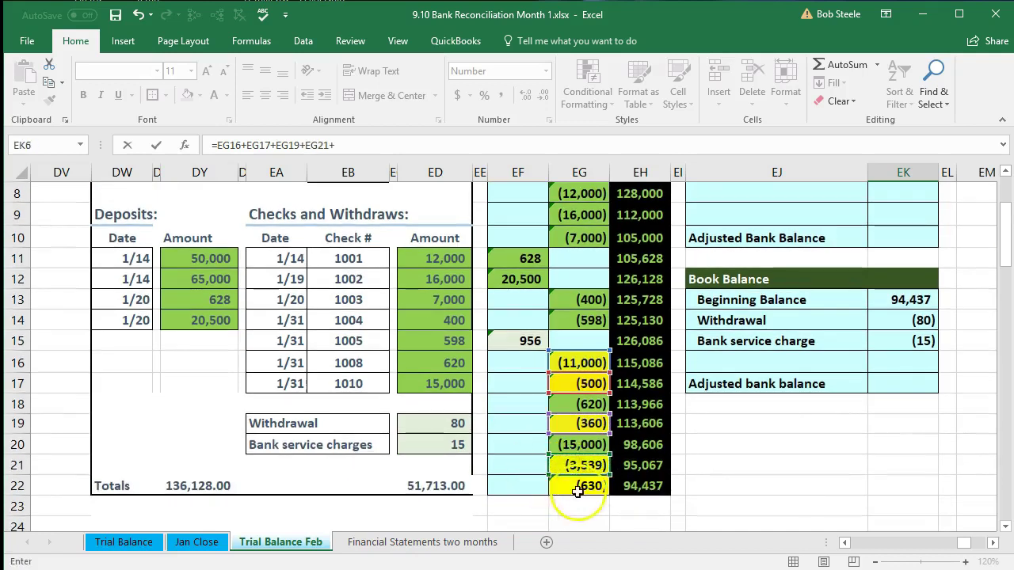
key("Return")
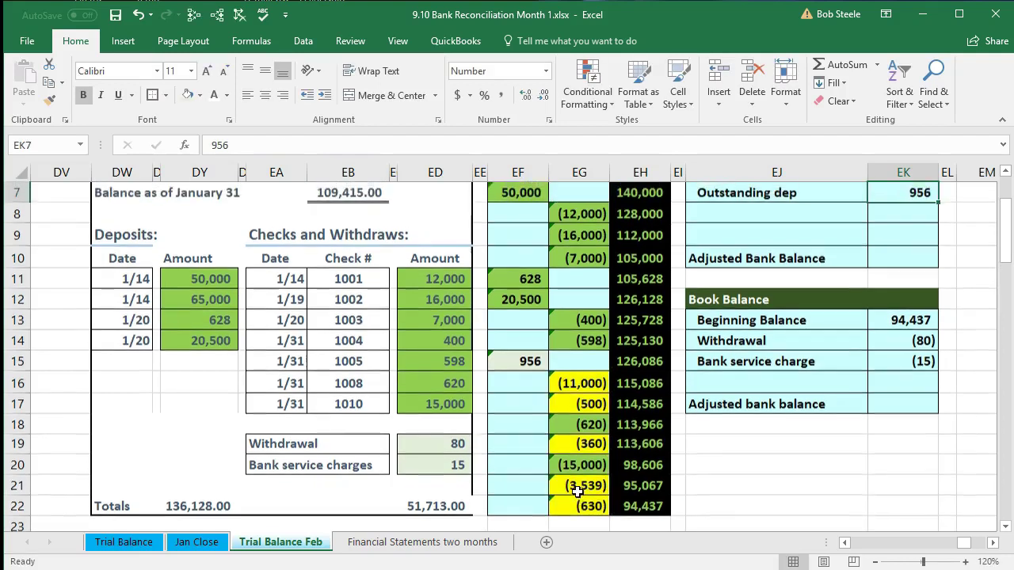
scroll(773, 440, "up", 1)
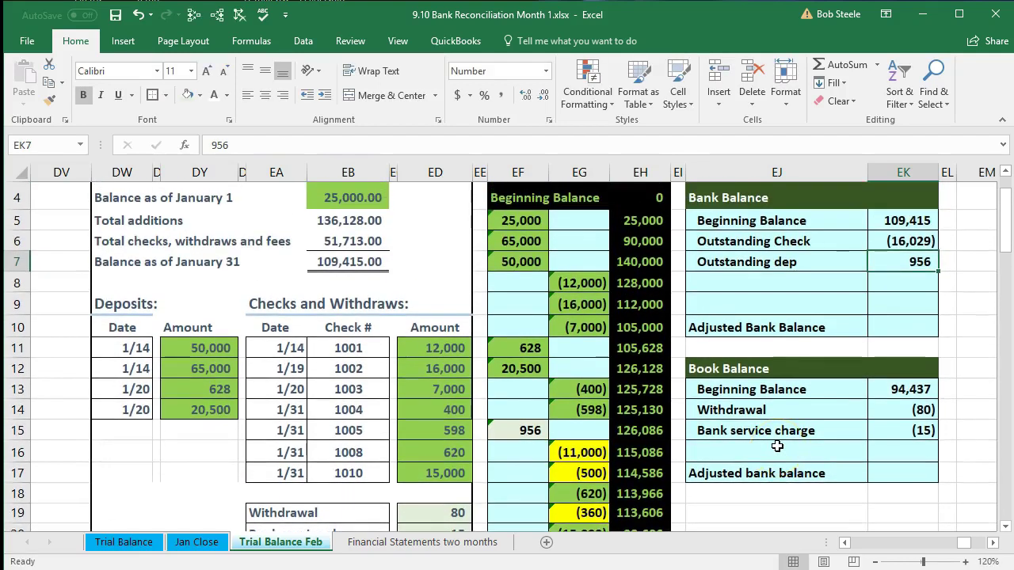
Step: Compute 109415 - 16029 + 956 in Calculator to check the adjusted bank balance, and close Calculator
left_click(880, 236)
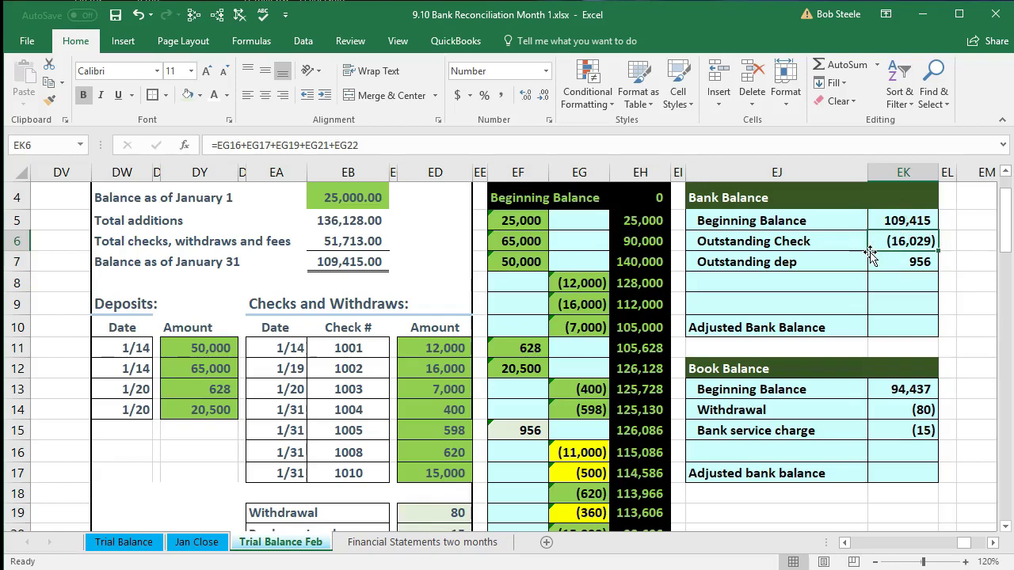
key("XF86Calculator")
left_click(297, 426)
type("109415")
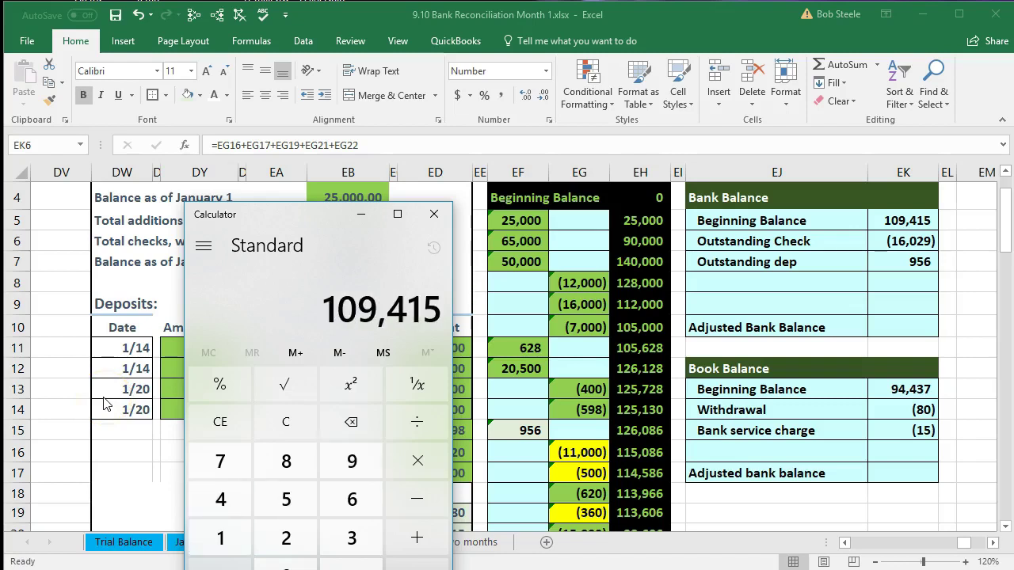
type("16029")
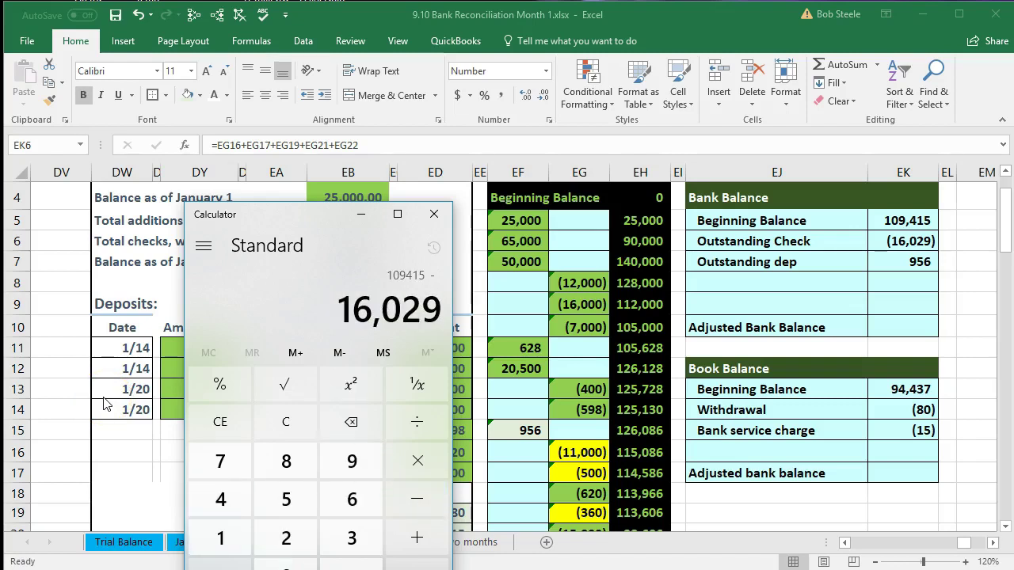
type("+956")
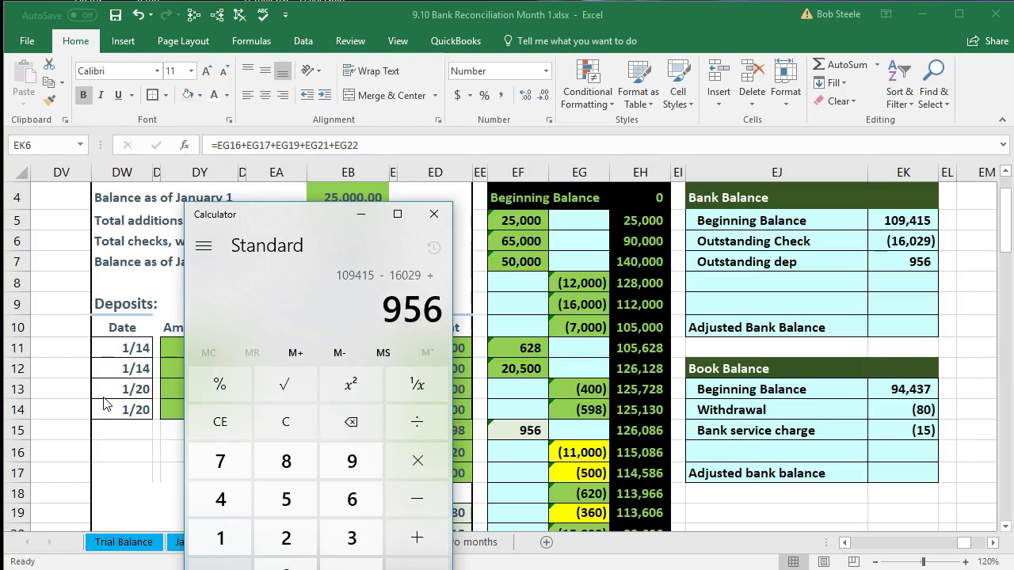
key("Return")
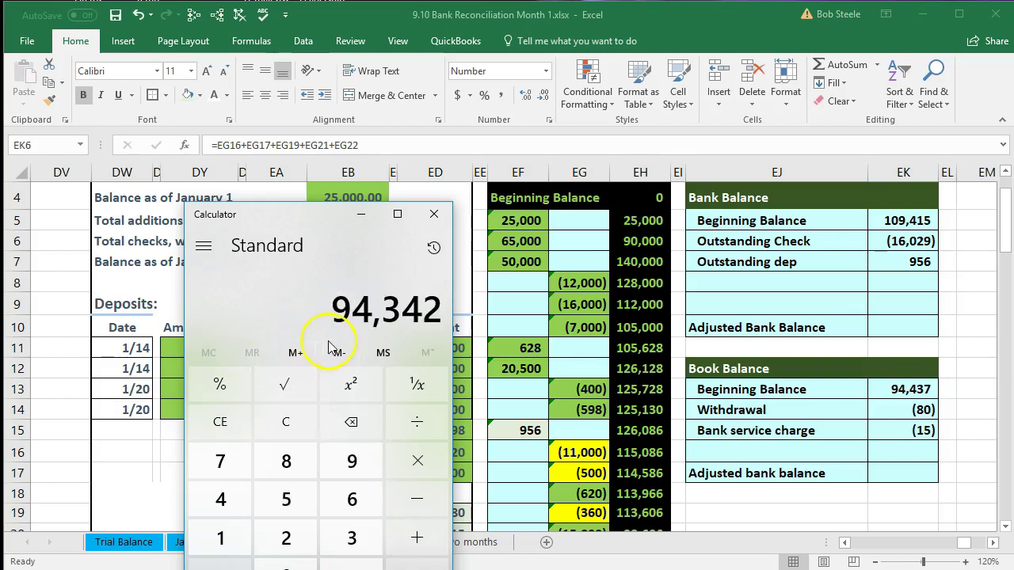
left_click(434, 214)
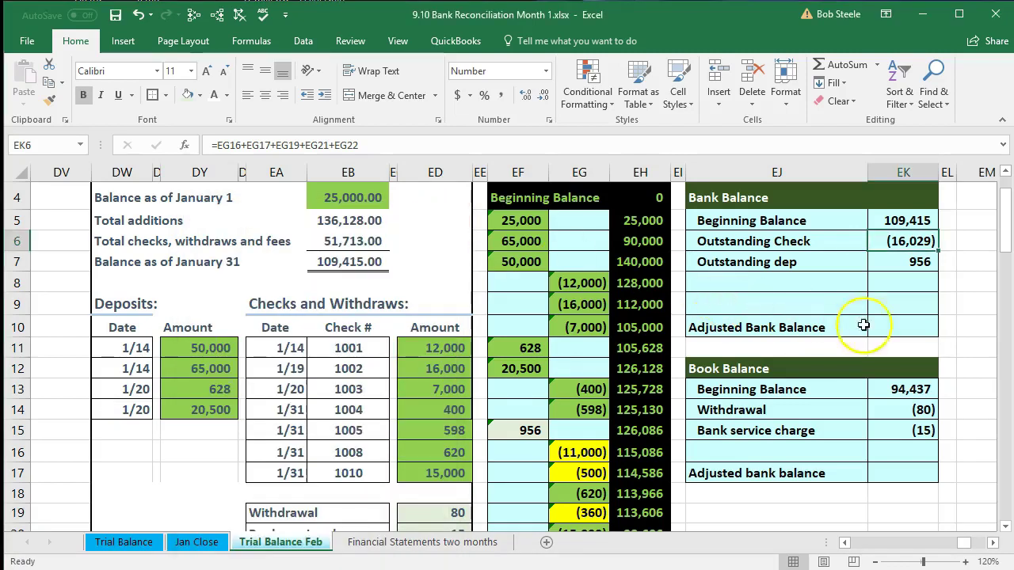
Step: Enter =SUM(EK5:EK9) as the Adjusted Bank Balance in the Bank Balance section
left_click(907, 326)
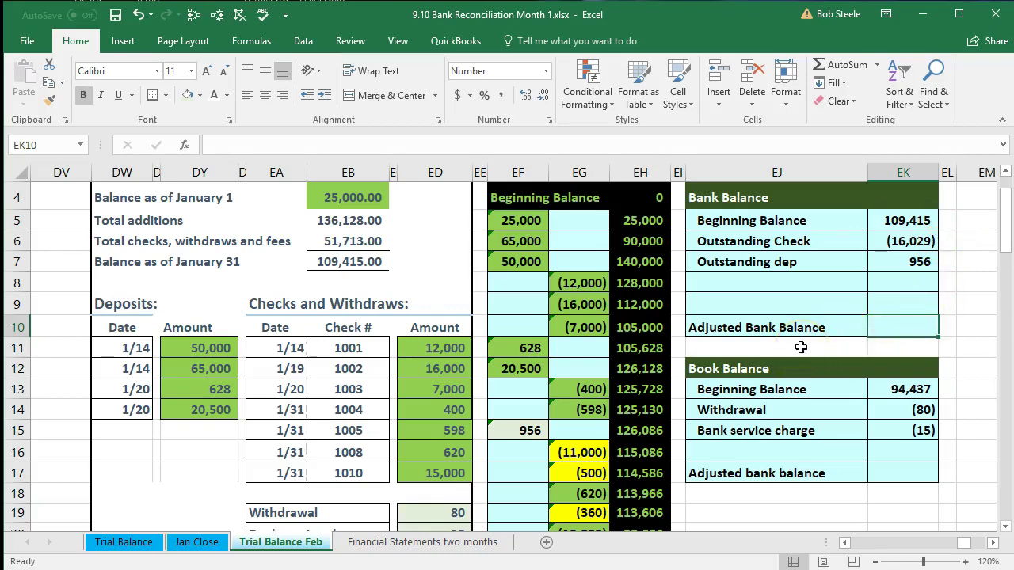
type("=sum")
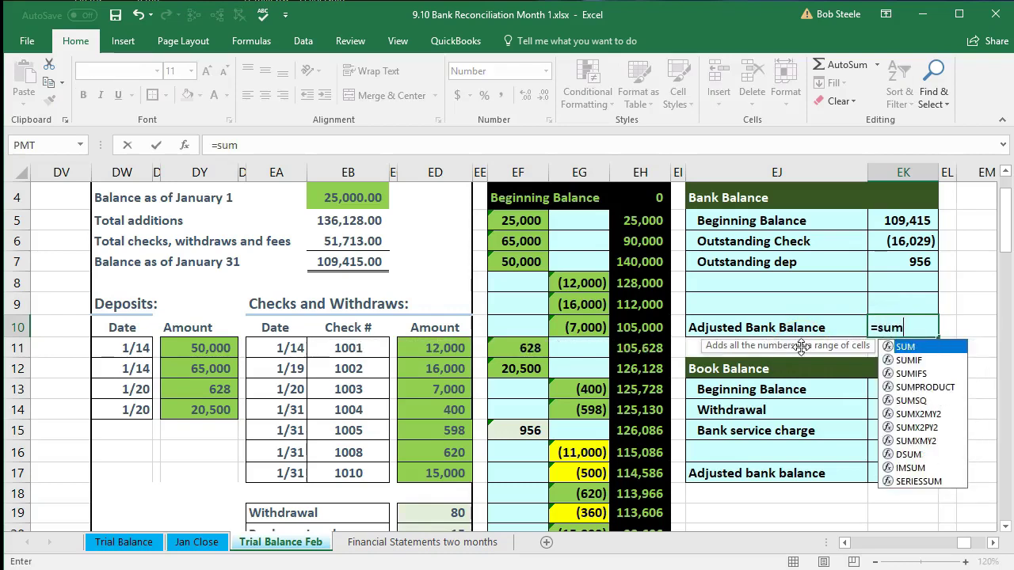
double_click(894, 349)
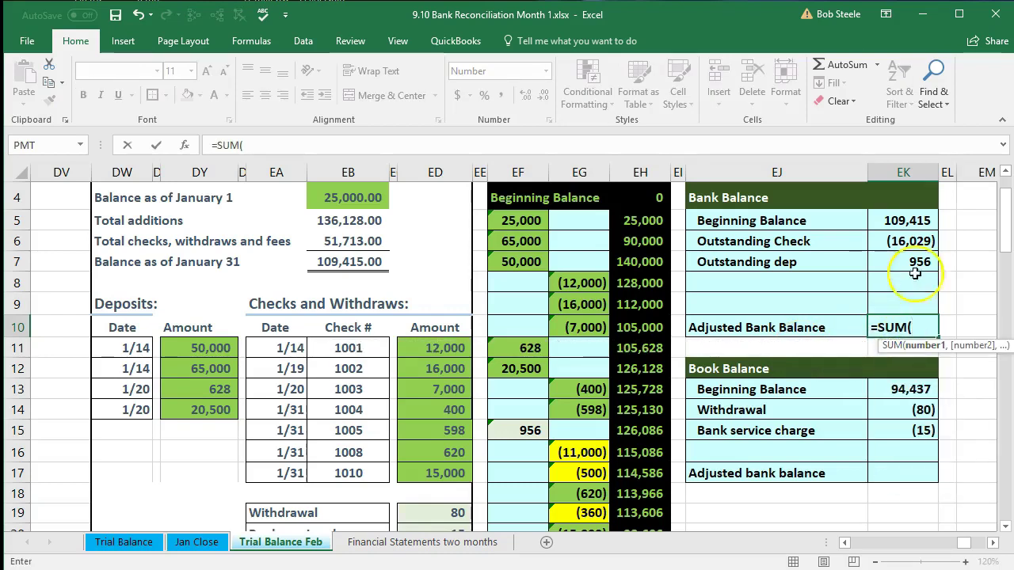
left_click_drag(907, 220, 917, 300)
key("Return")
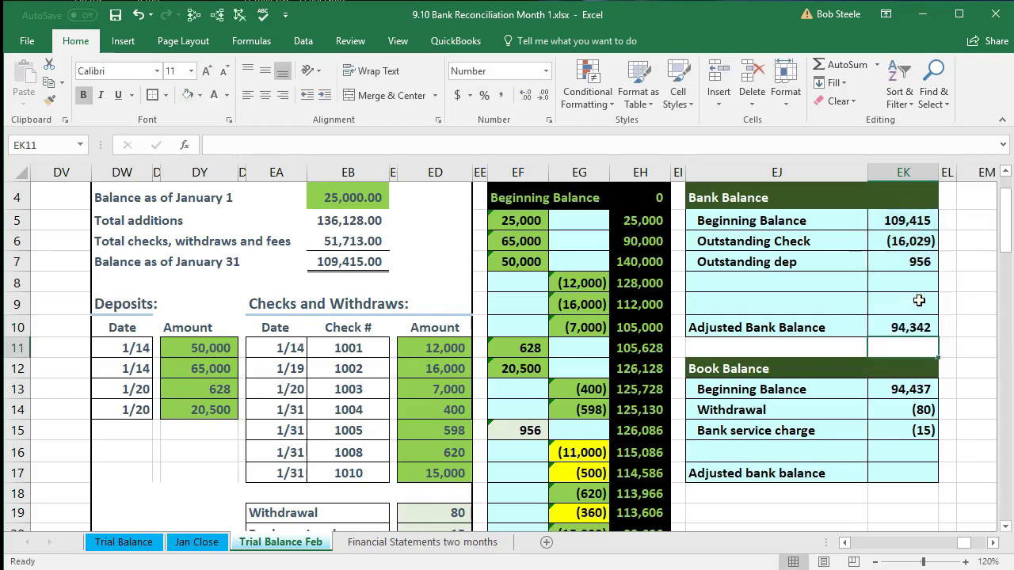
left_click(920, 328)
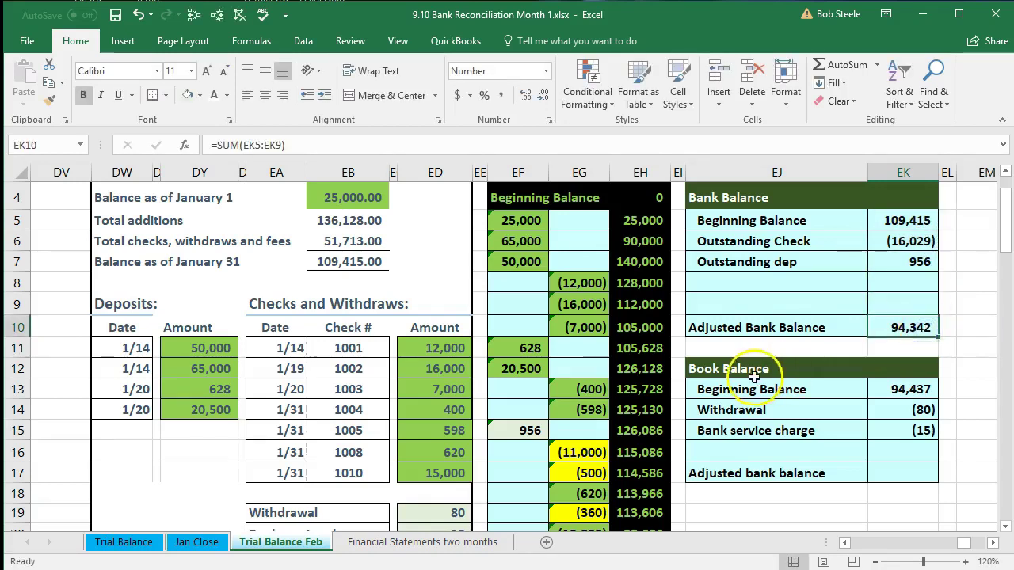
Step: Change the yellow fill of the outstanding ledger checks in EG16, EG17, EG19, EG21 and EG22 to light green
scroll(755, 378, "down", 1)
scroll(755, 378, "down", 1)
left_click_drag(583, 320, 585, 339)
right_click(584, 338)
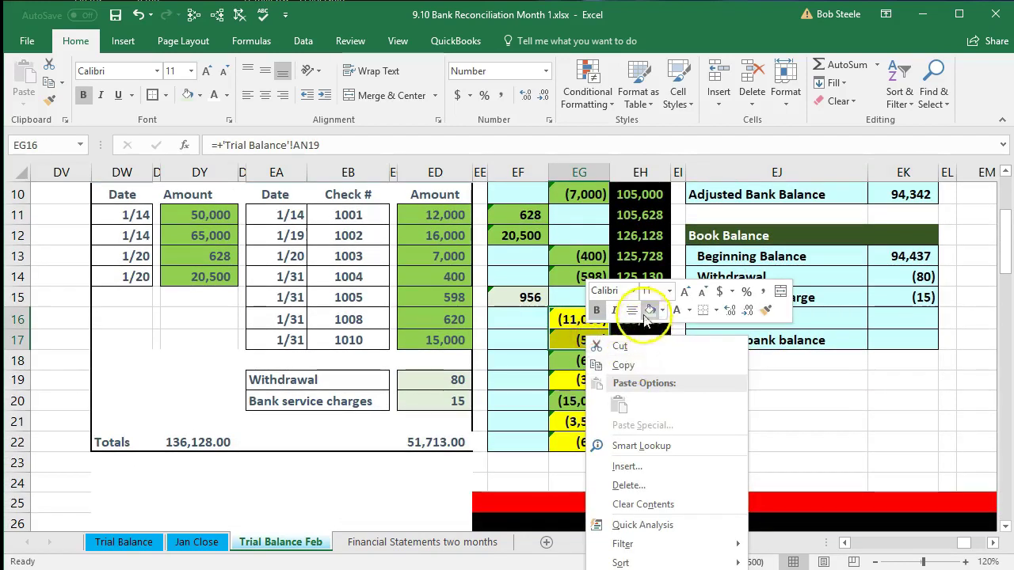
left_click(603, 361)
left_click(582, 380)
right_click(583, 380)
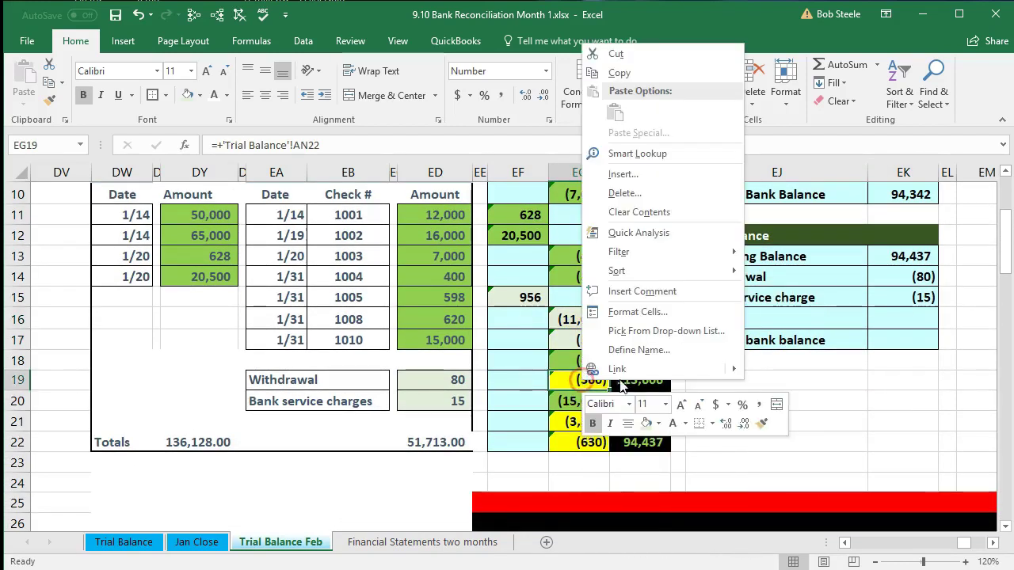
left_click(646, 421)
left_click_drag(561, 421, 558, 439)
right_click(559, 439)
left_click(625, 477)
left_click(511, 419)
scroll(527, 389, "up", 2)
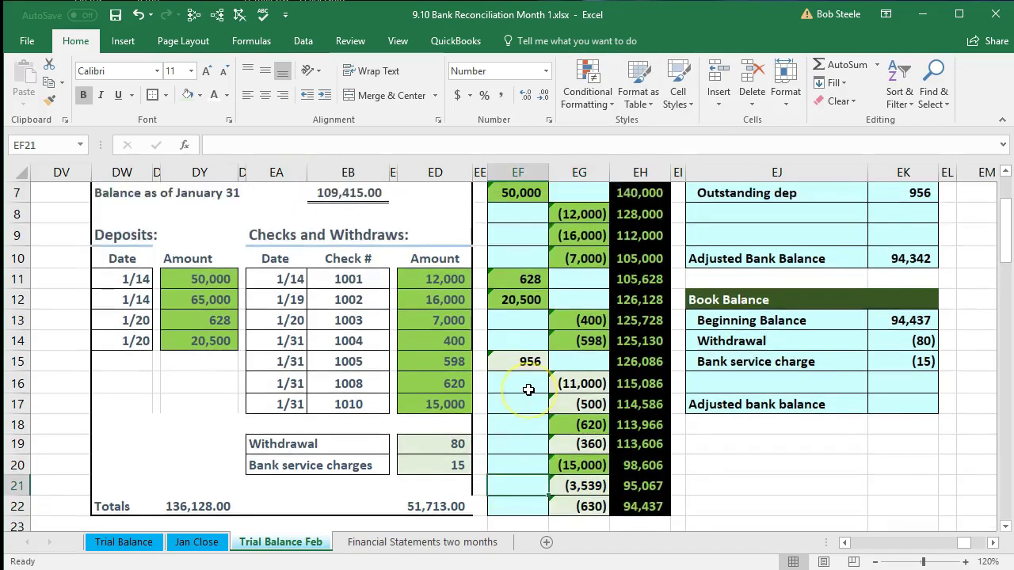
scroll(529, 389, "down", 1)
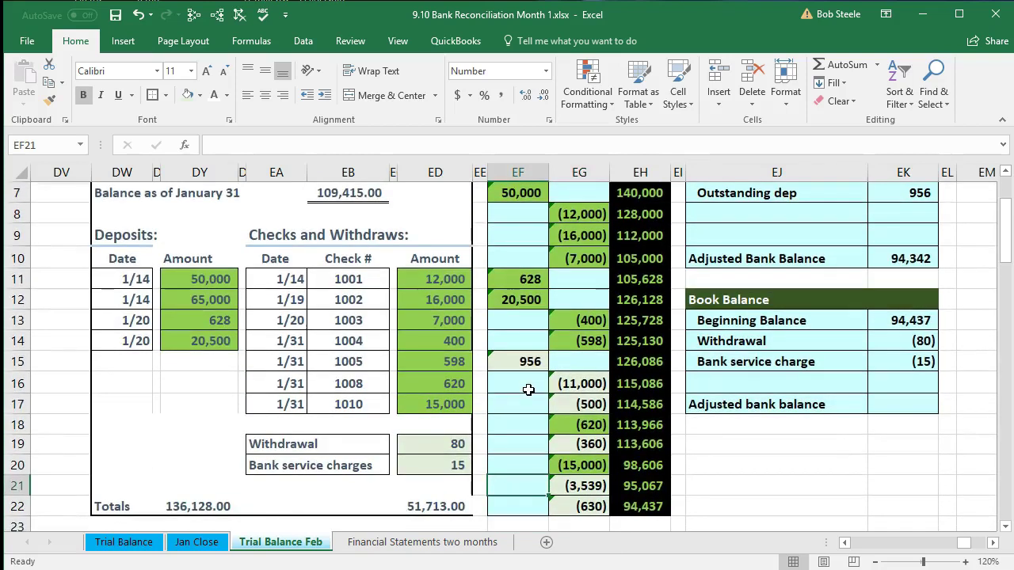
Step: Enter =SUM(EK13:EK16) as the Adjusted bank balance in the Book Balance section
left_click(904, 405)
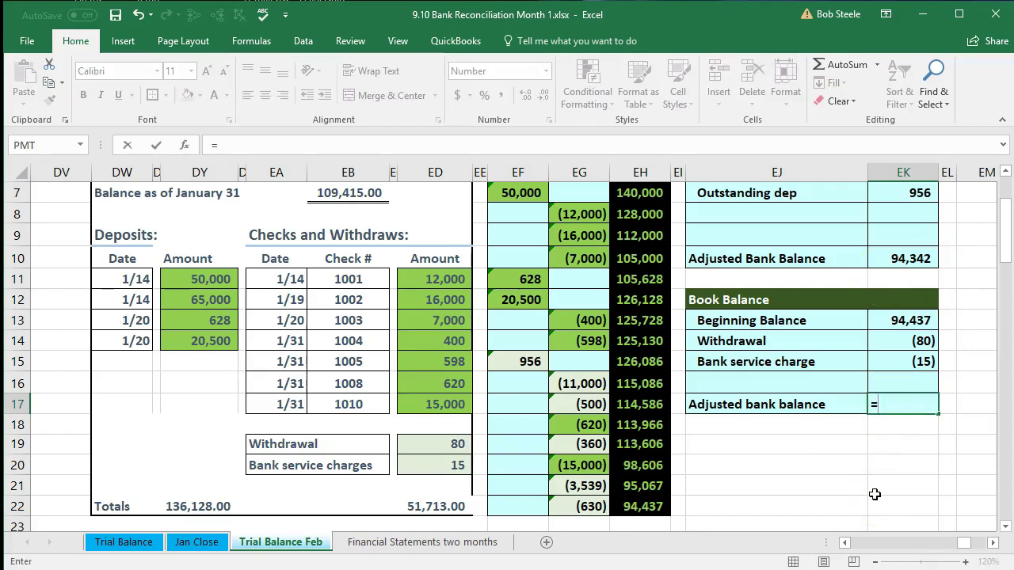
type("sum")
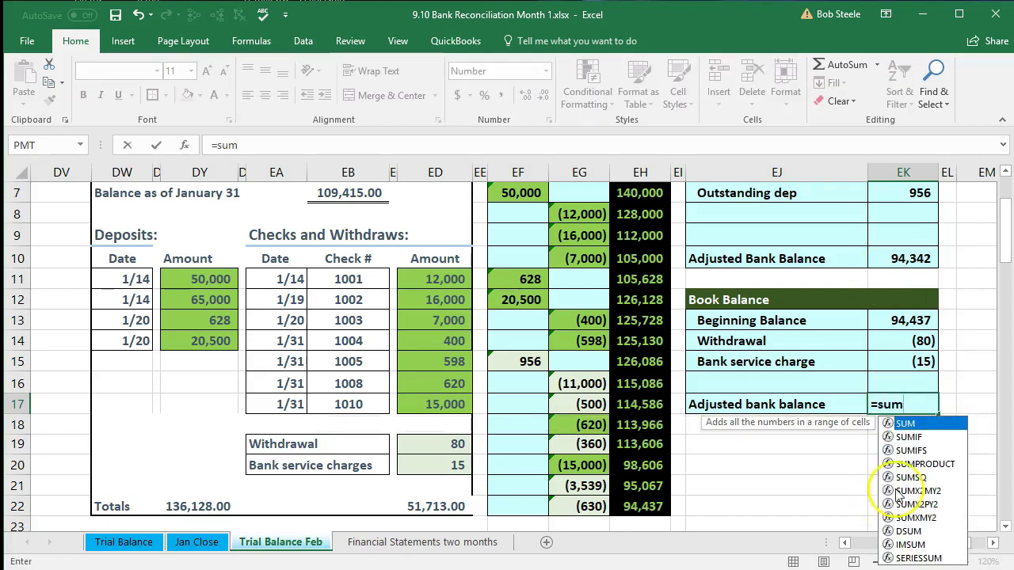
double_click(906, 423)
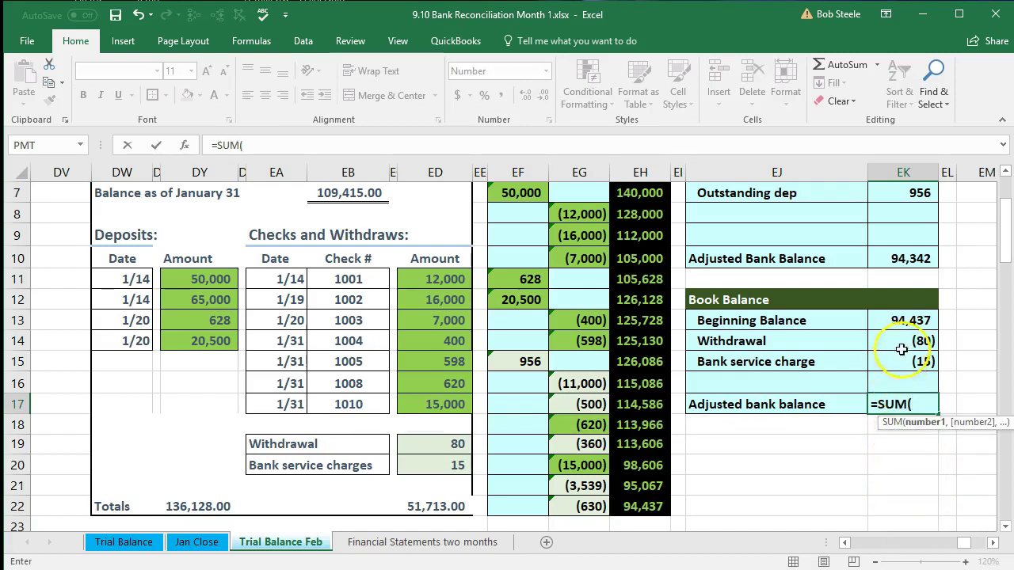
left_click_drag(904, 324, 906, 380)
key("Return")
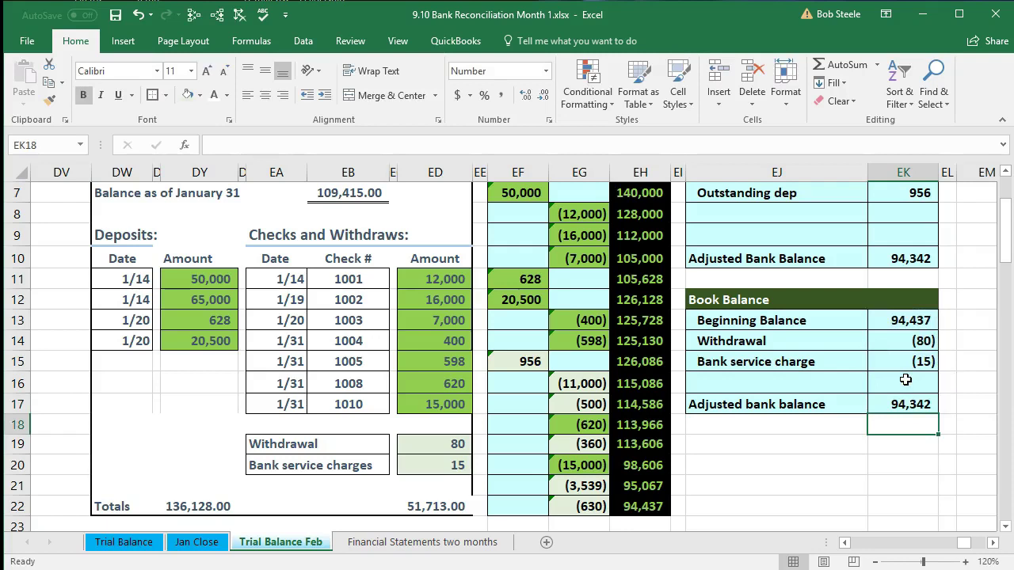
Step: Compare the adjusted balance of the Bank Balance section with that of the Book Balance section
left_click(907, 258)
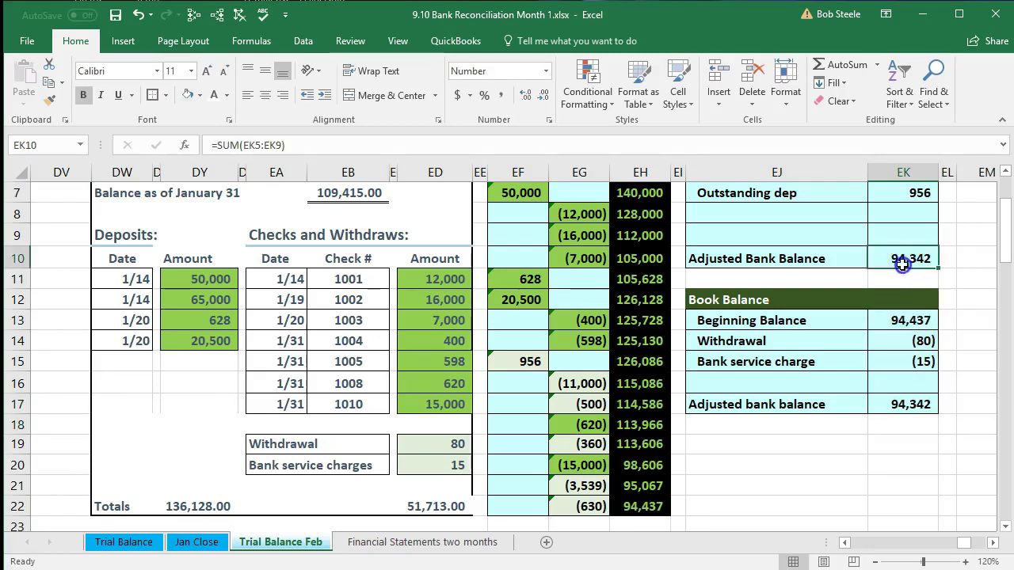
left_click(899, 402)
left_click(887, 258)
scroll(804, 478, "up", 1)
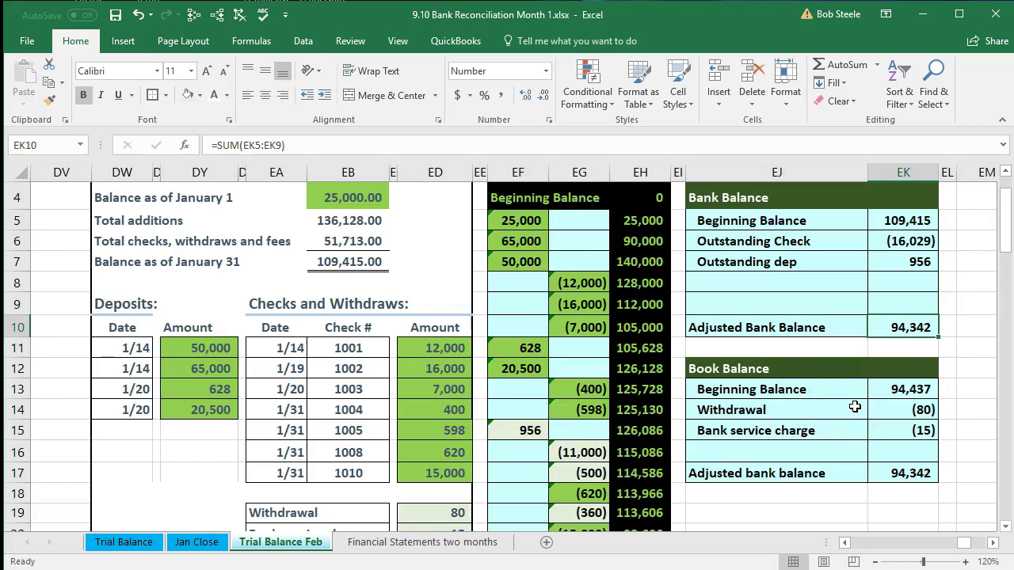
Step: Apply a double underline to the adjusted balance amounts in EK17 and EK10
left_click(881, 472)
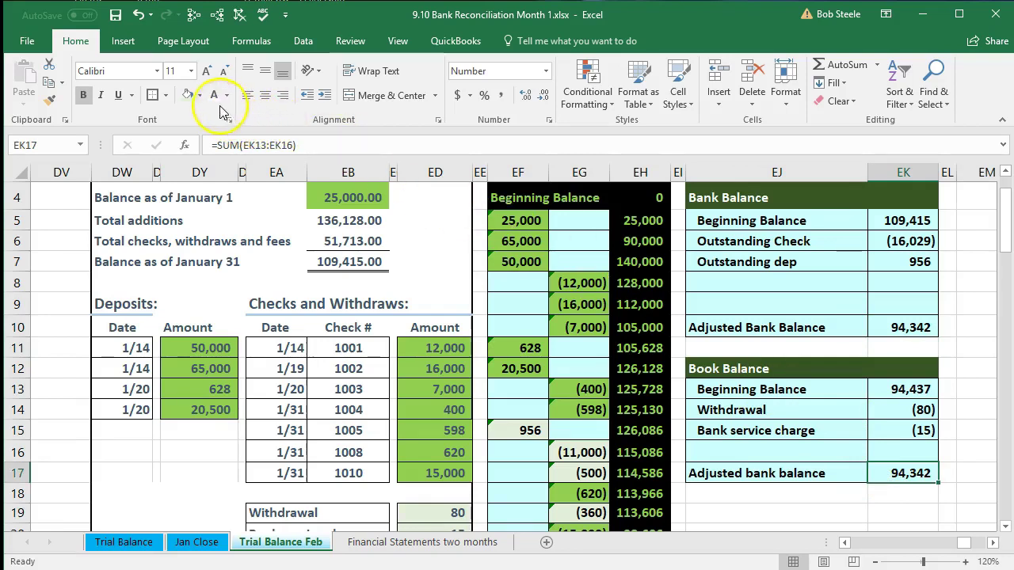
left_click(132, 96)
left_click(155, 135)
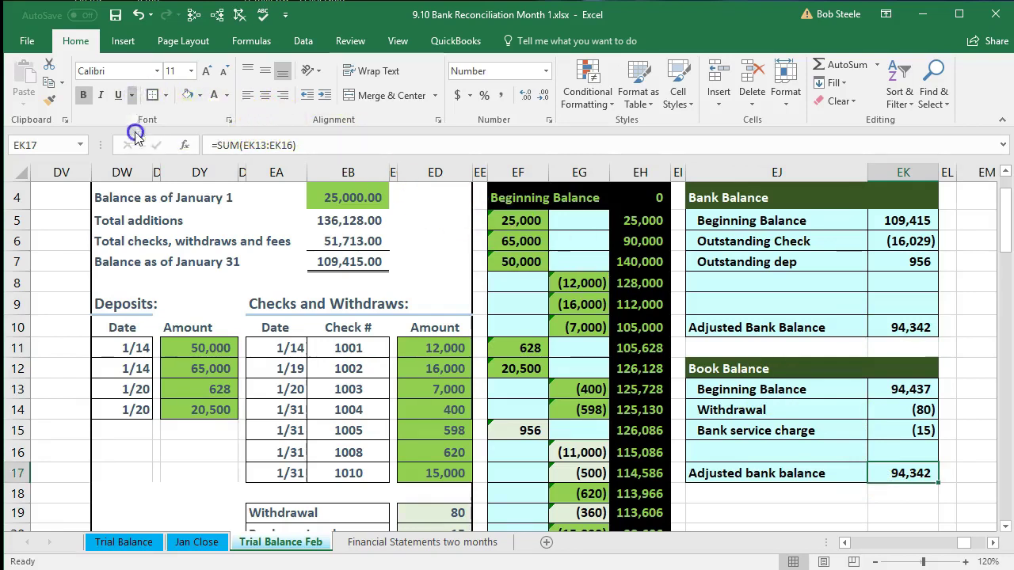
left_click(893, 261)
left_click(911, 327)
left_click(121, 95)
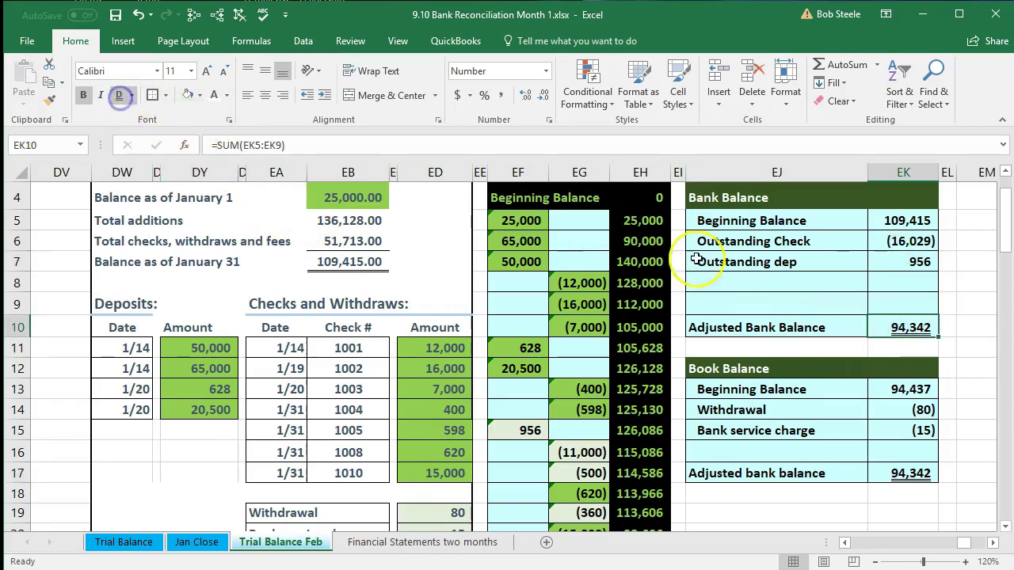
Step: Apply a single underline to the Outstanding dep amount in EK7 and the Bank service charge amount in EK15
left_click(854, 261)
left_click(881, 262)
left_click(132, 95)
left_click(145, 125)
left_click(912, 435)
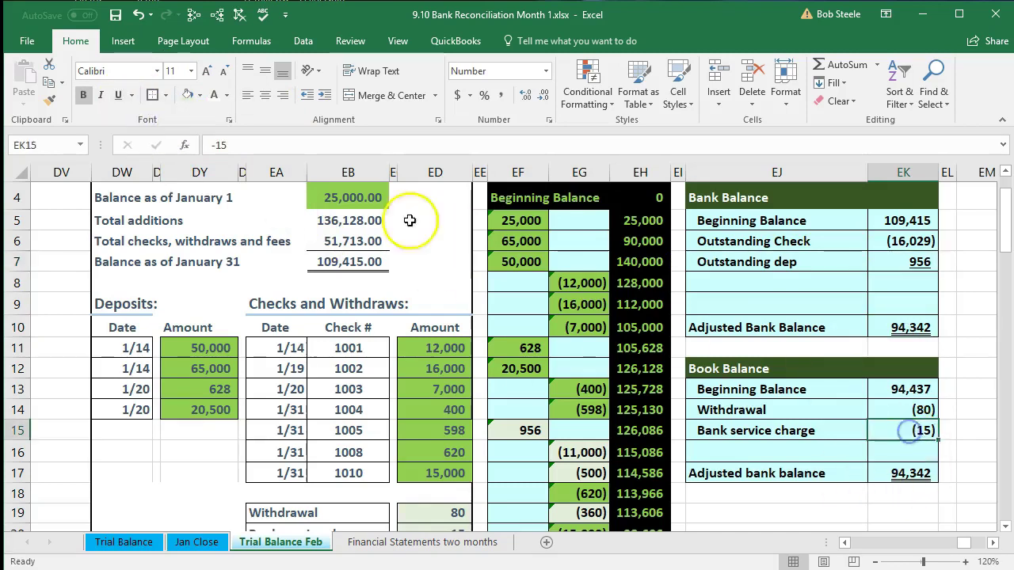
left_click(118, 95)
Step: Review the Withdrawal and Bank service charge book adjustments against the ledger, and the Adjusted bank balance in the Book Balance section
left_click(725, 425)
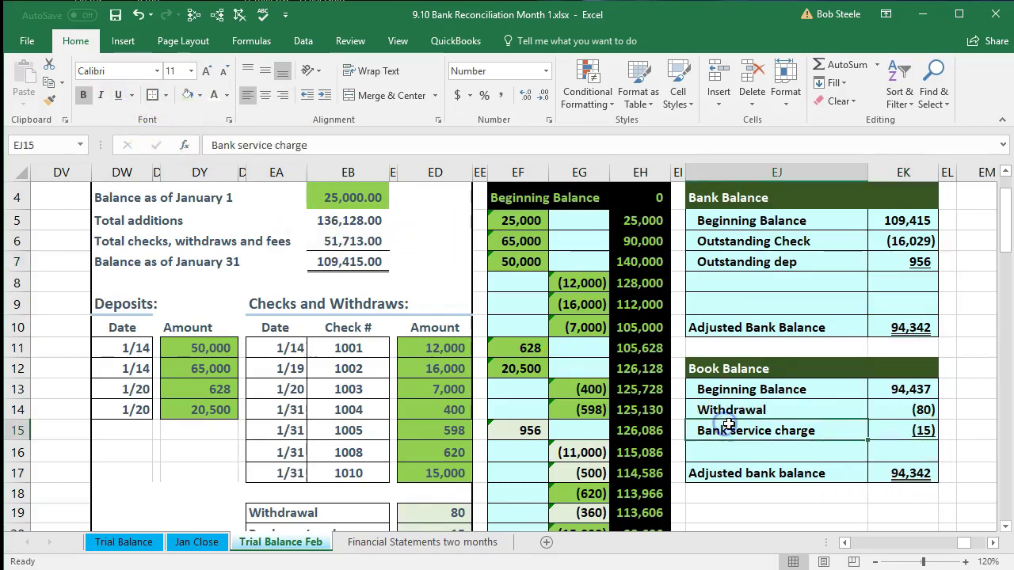
left_click(745, 447)
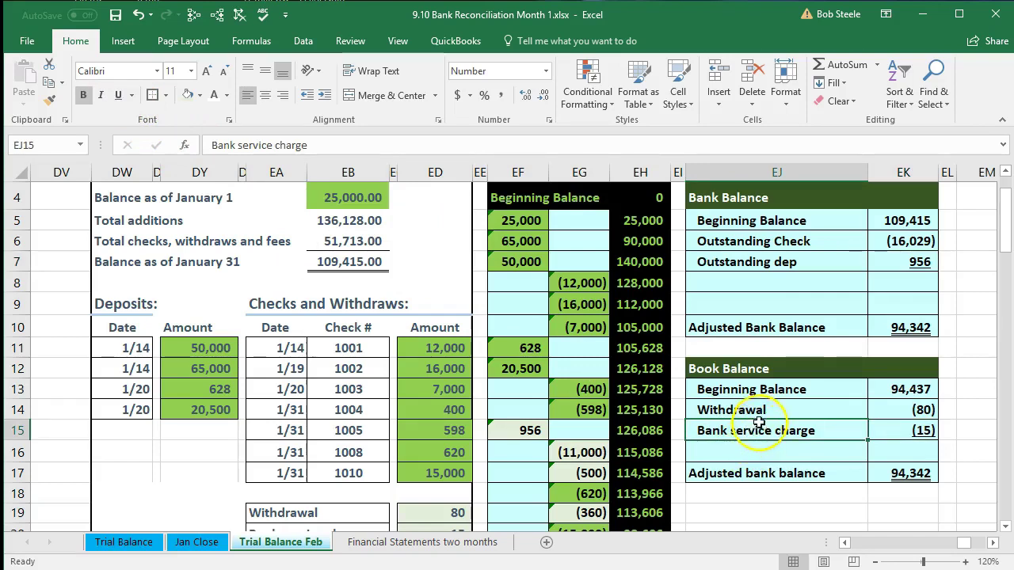
left_click_drag(757, 411, 883, 426)
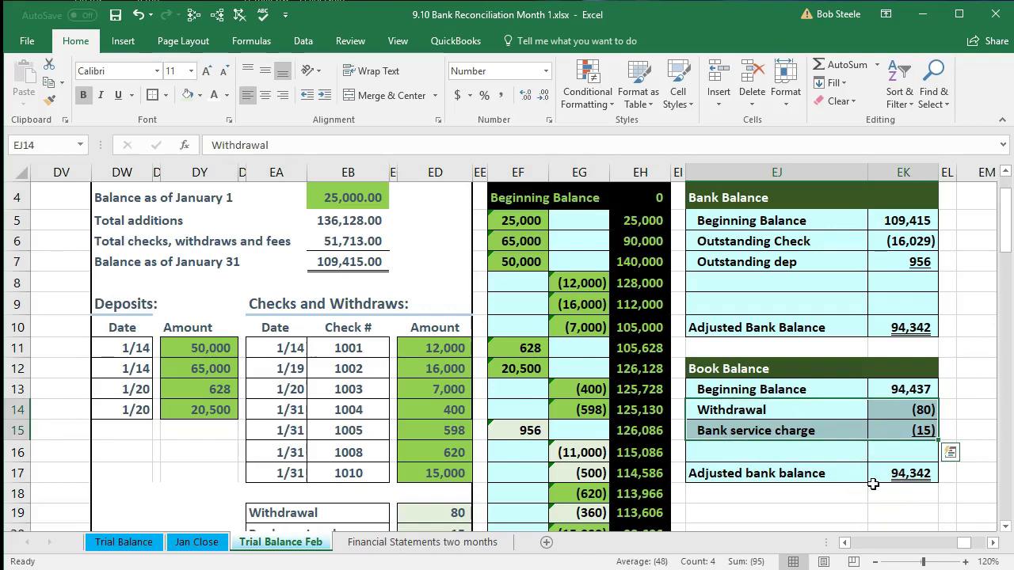
left_click(601, 454)
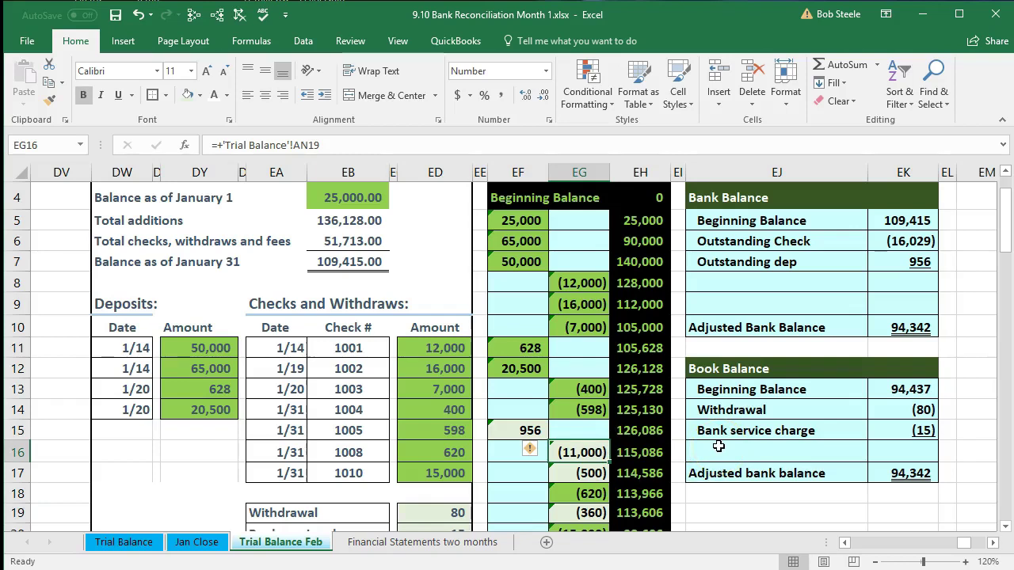
left_click_drag(789, 411, 879, 412)
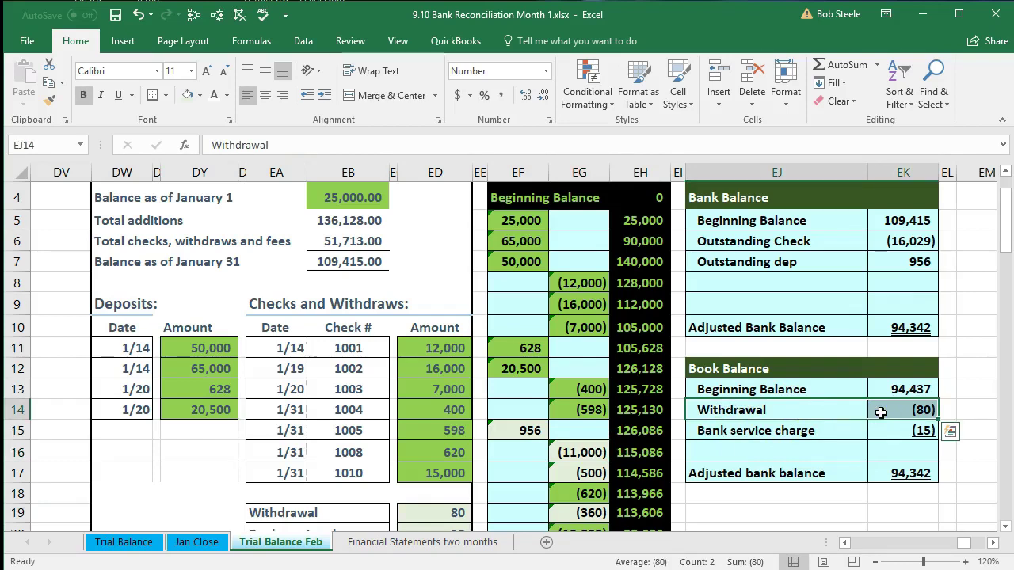
left_click(897, 474)
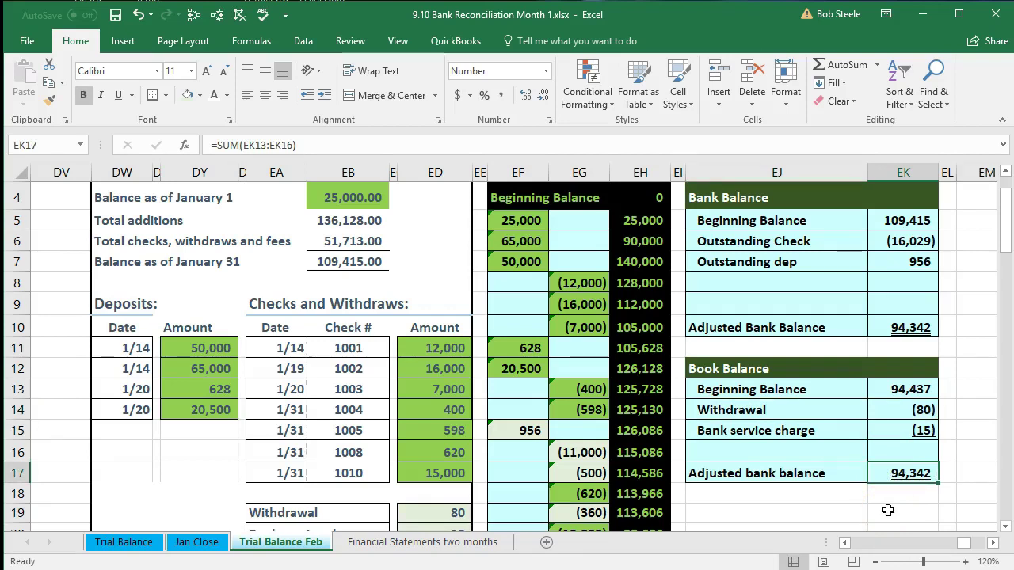
scroll(888, 511, "down", 2)
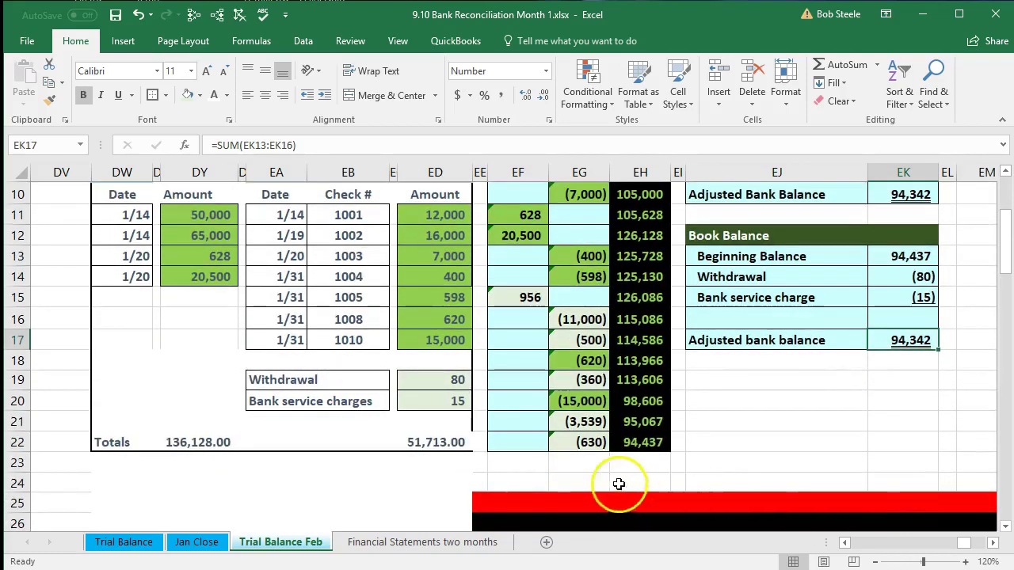